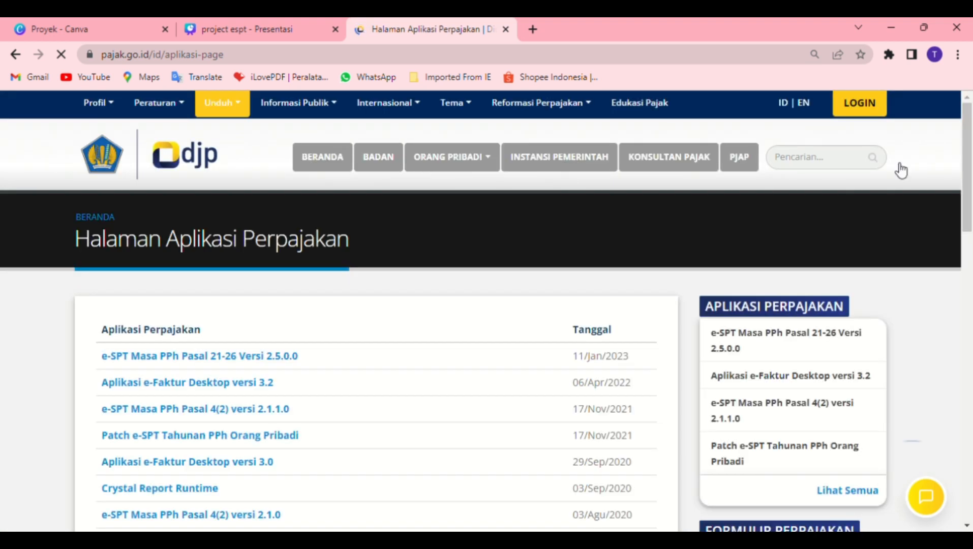
# - Scroll the DJP application list and open the e-SPT Masa PPh Pasal 21-26 Versi 2.4.0.0 page
pyautogui.moveTo(968, 172); pyautogui.dragTo(959, 246)
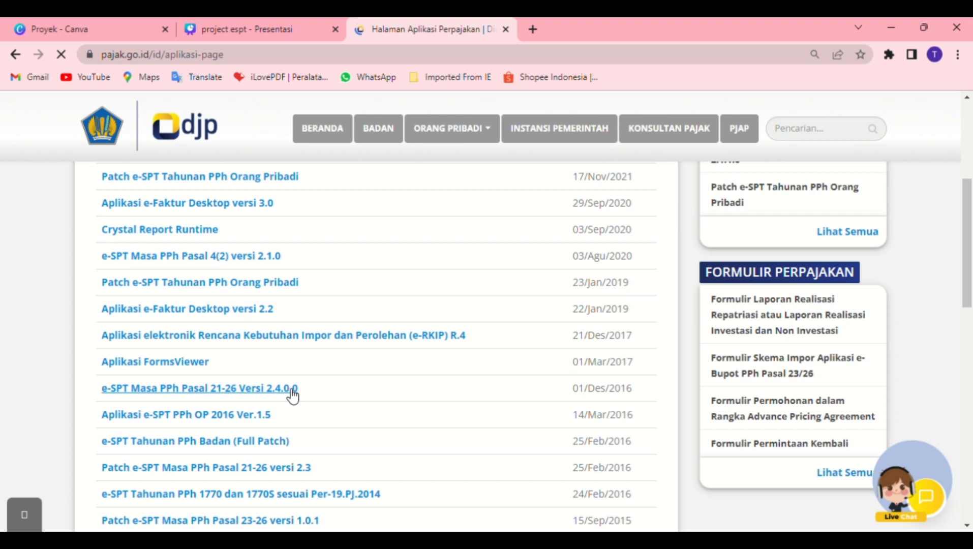
pyautogui.click(293, 390)
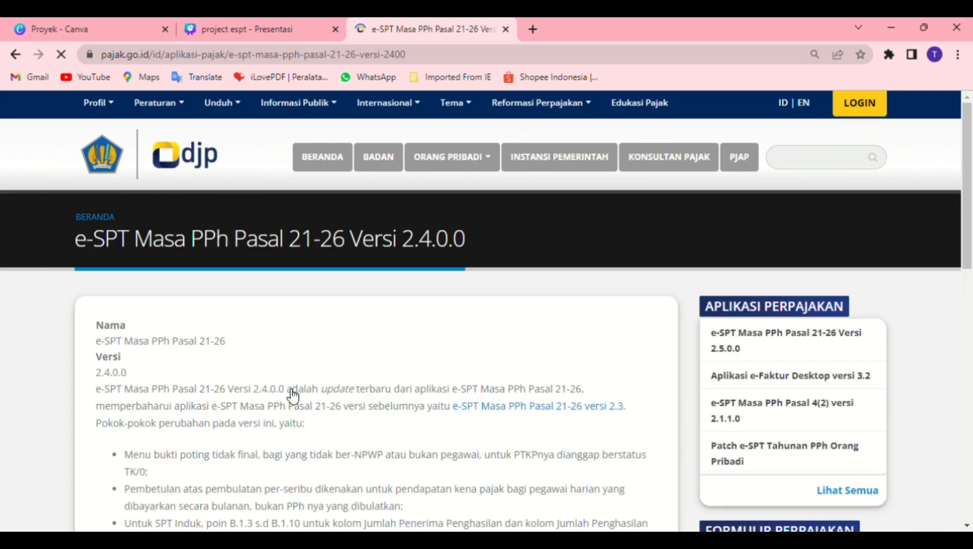
# - Scroll through the version 2.4.0.0 release notes on the DJP page
pyautogui.moveTo(969, 184); pyautogui.dragTo(967, 348)
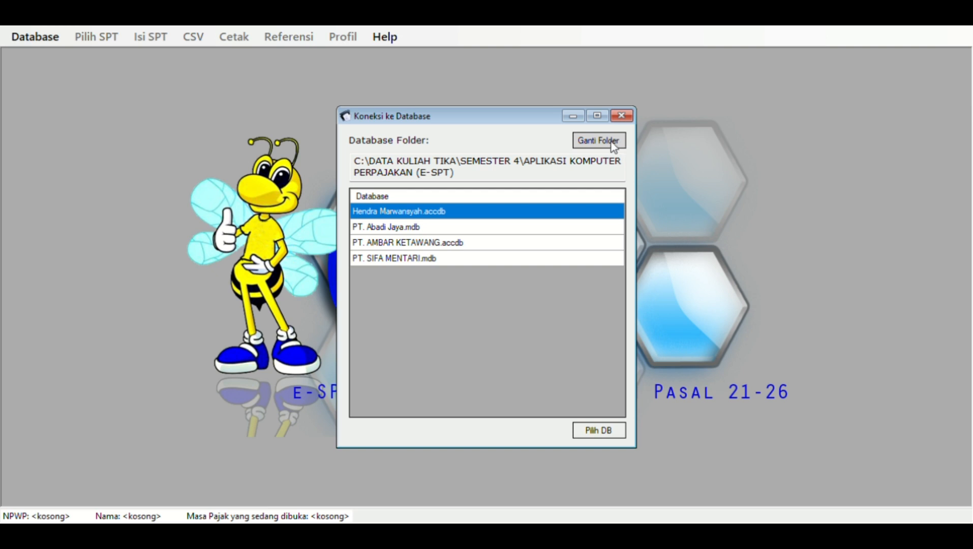
# - Open PT. ANUGRAH PRATAMA.mdb from the e-SPT Masa 21-26 2014\db folder and log in as administrator
pyautogui.click(613, 145)
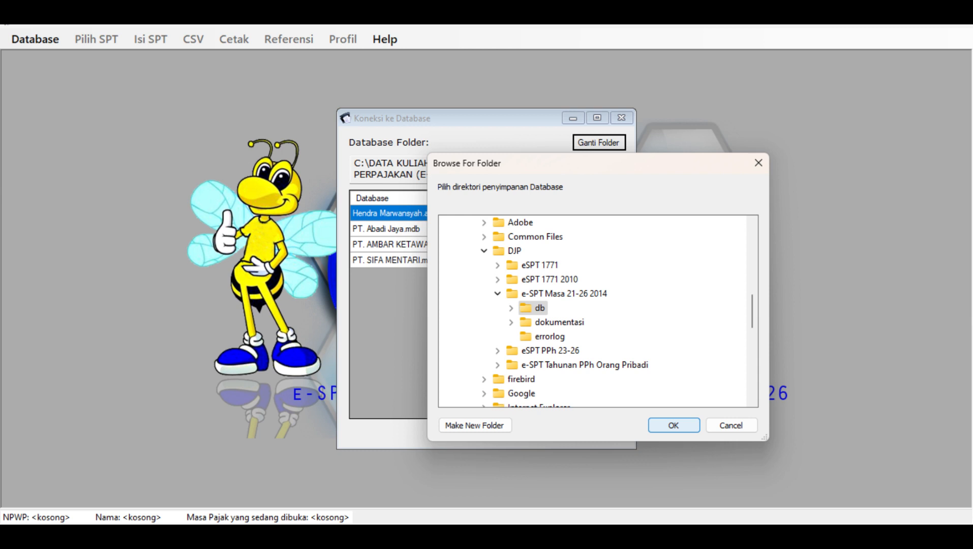
pyautogui.click(673, 425)
pyautogui.click(456, 226)
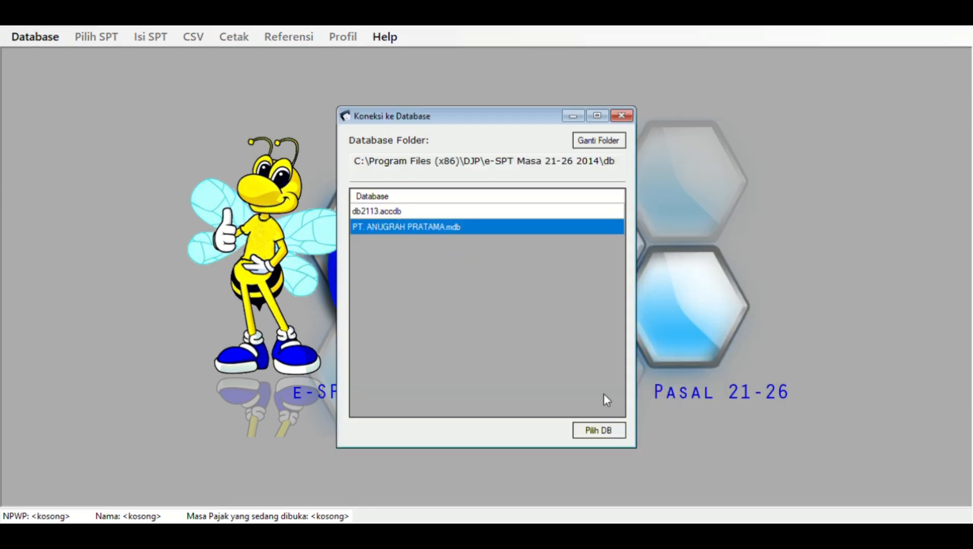
pyautogui.click(597, 429)
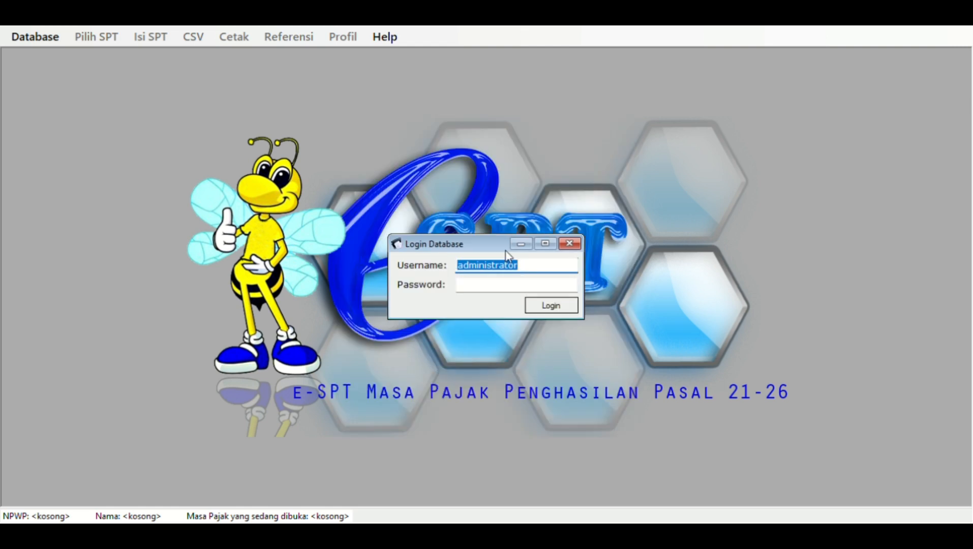
pyautogui.click(498, 288)
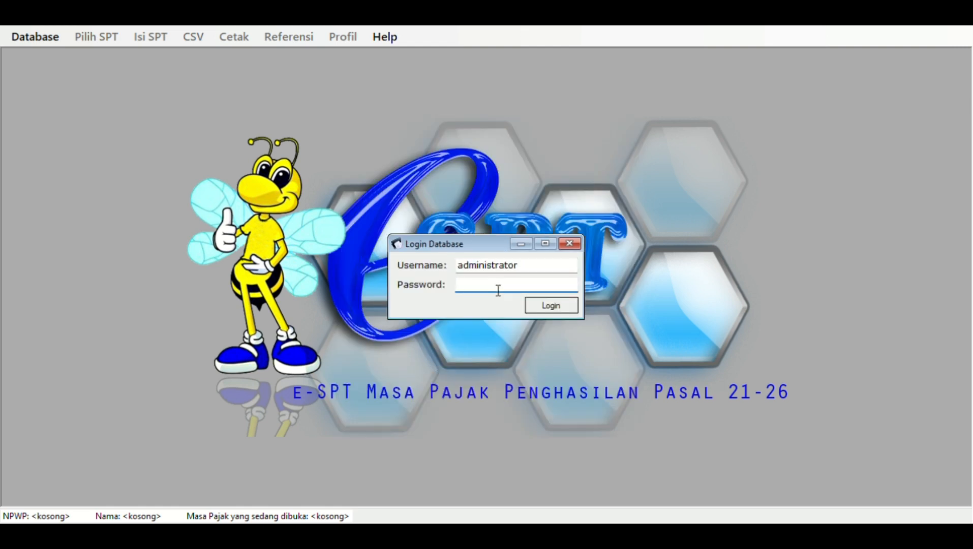
pyautogui.write('123')
pyautogui.press('Return')
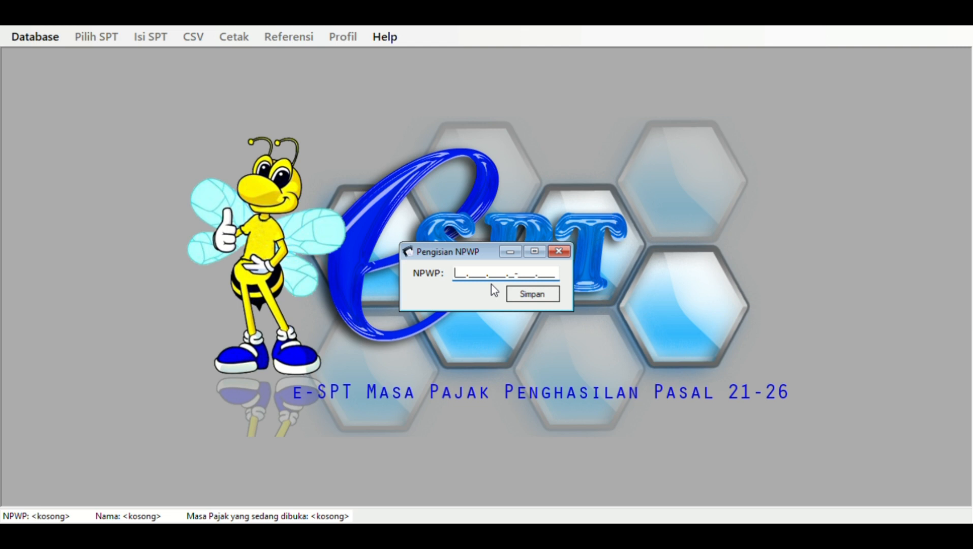
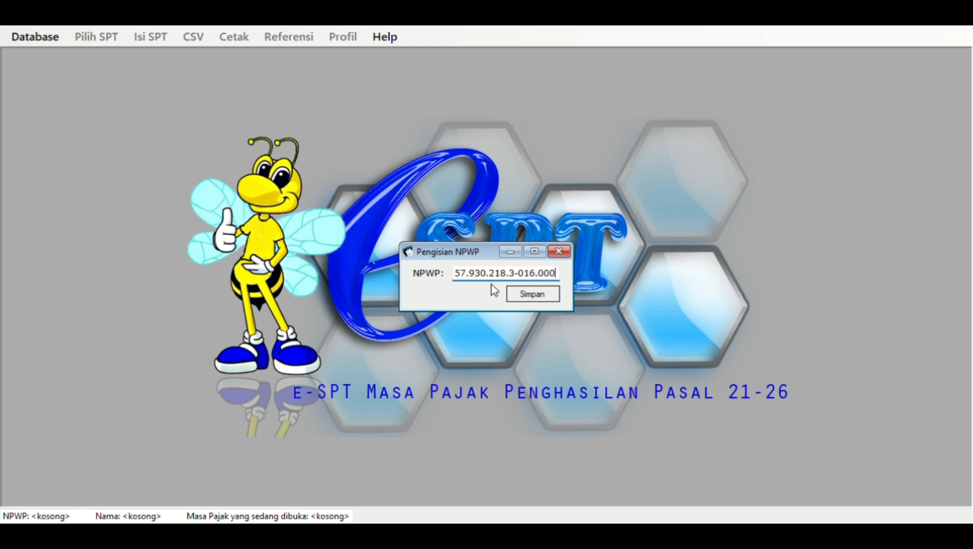
# - Enter the company's NPWP, save it and acknowledge the confirmation
pyautogui.press('Tab')
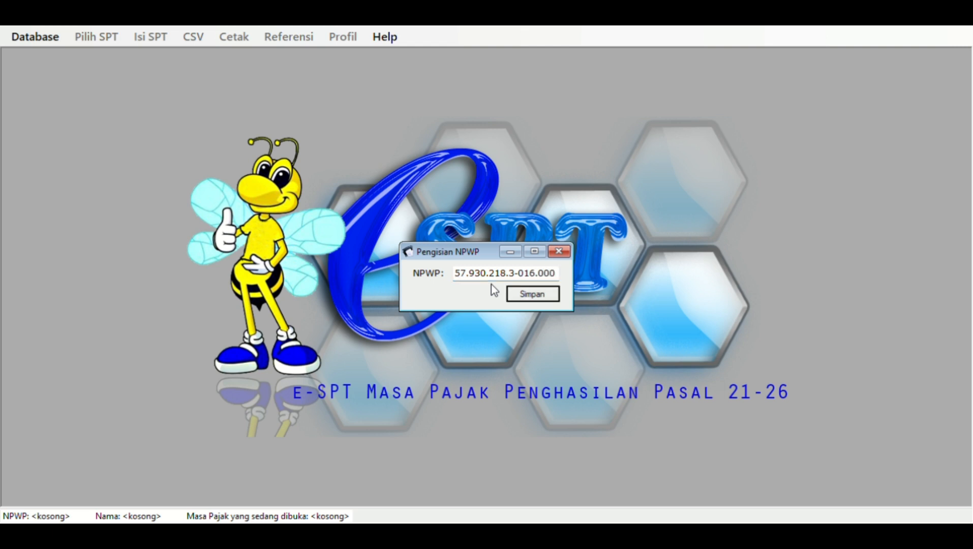
pyautogui.click(519, 299)
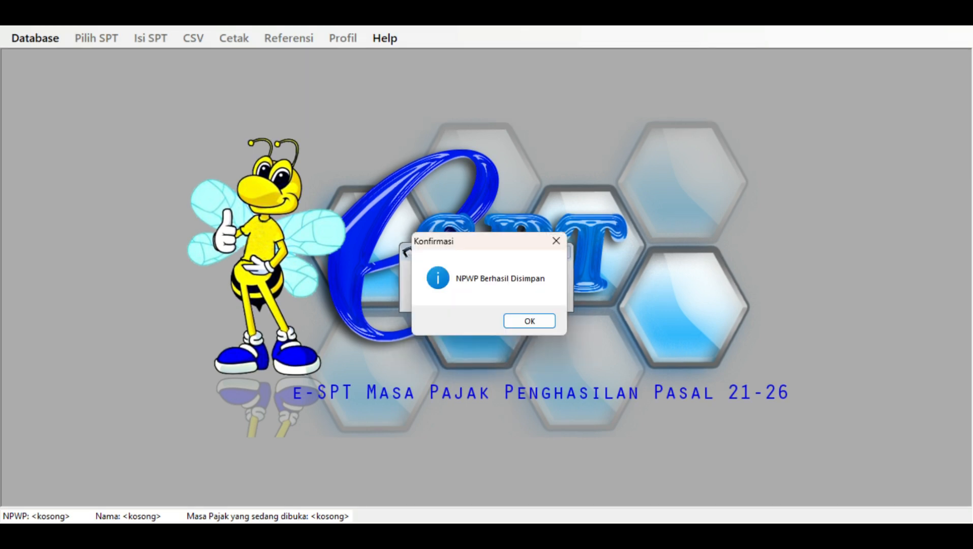
pyautogui.click(530, 322)
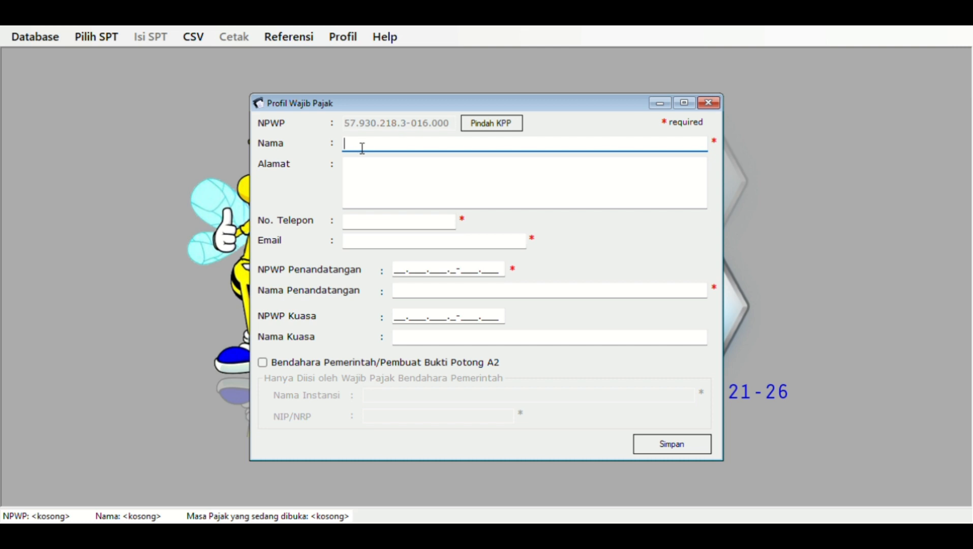
# - Enter PT. ANUGRAH PRATAMA as the taxpayer name and fill in the company's address
pyautogui.write('pt')
pyautogui.press('BackSpace')
pyautogui.press('BackSpace')
pyautogui.write('PT. ANUGRAH PRATAMA')
pyautogui.press('Tab')
# - Fill in the company's telephone number and e-mail address
pyautogui.click(344, 221)
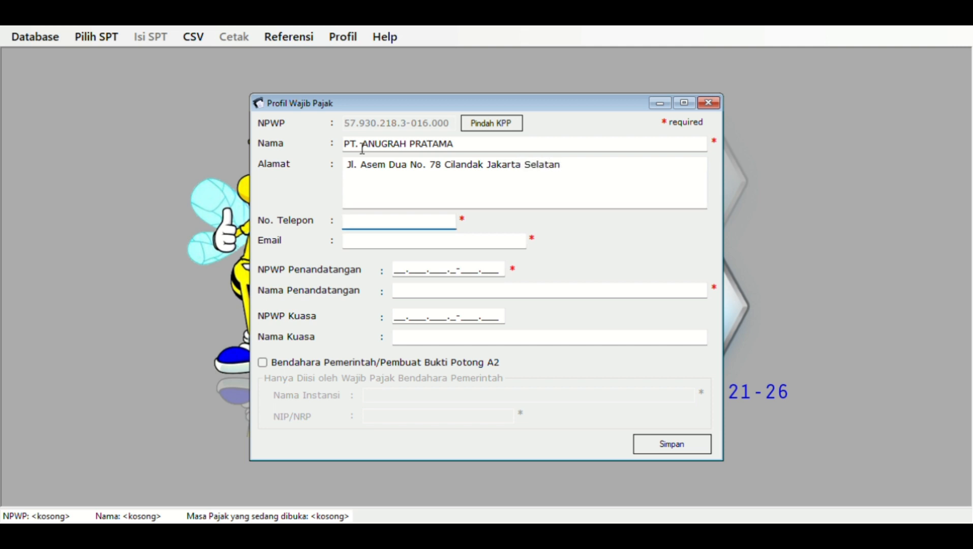
pyautogui.press('Tab')
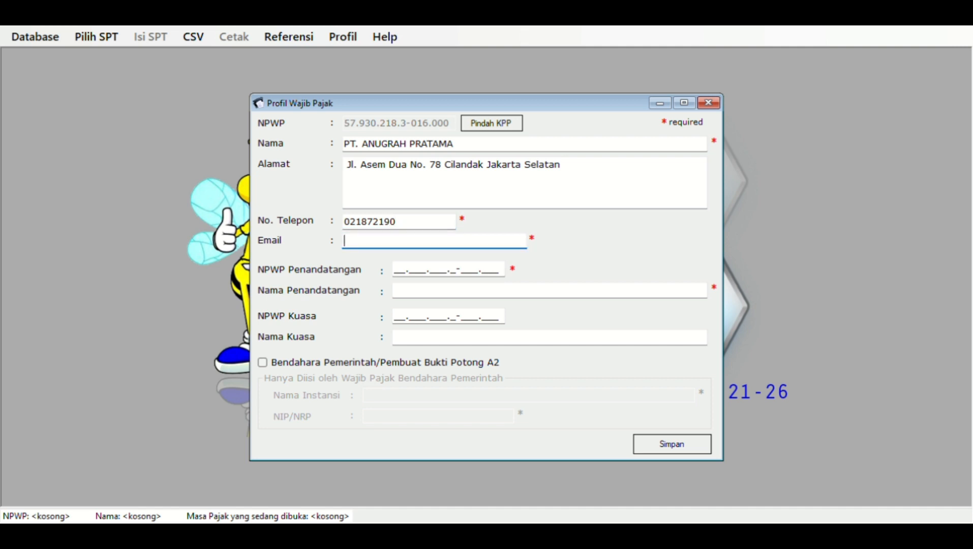
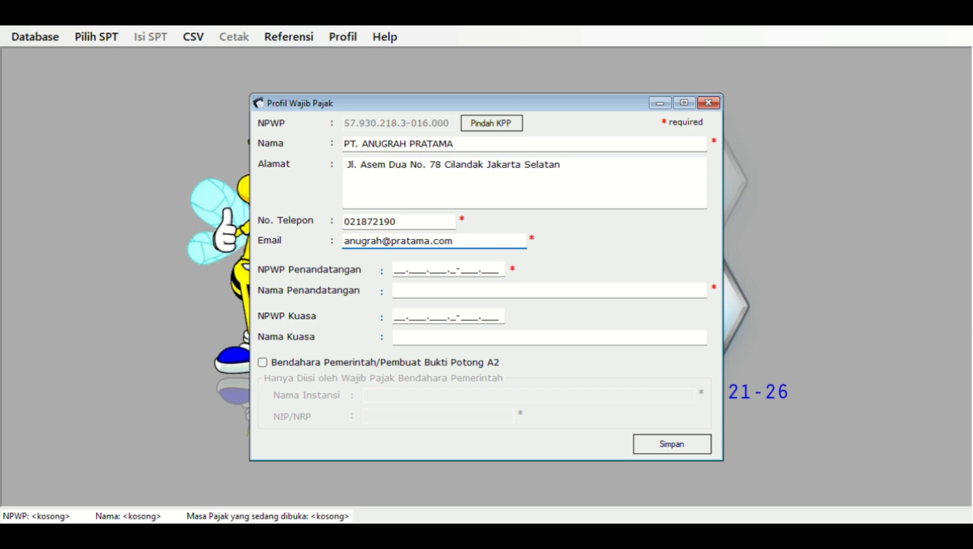
pyautogui.press('Tab')
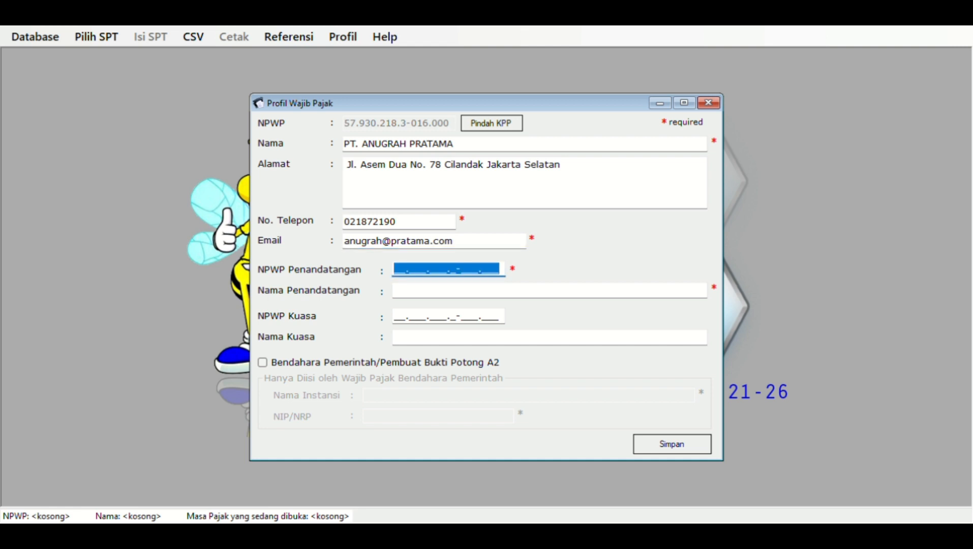
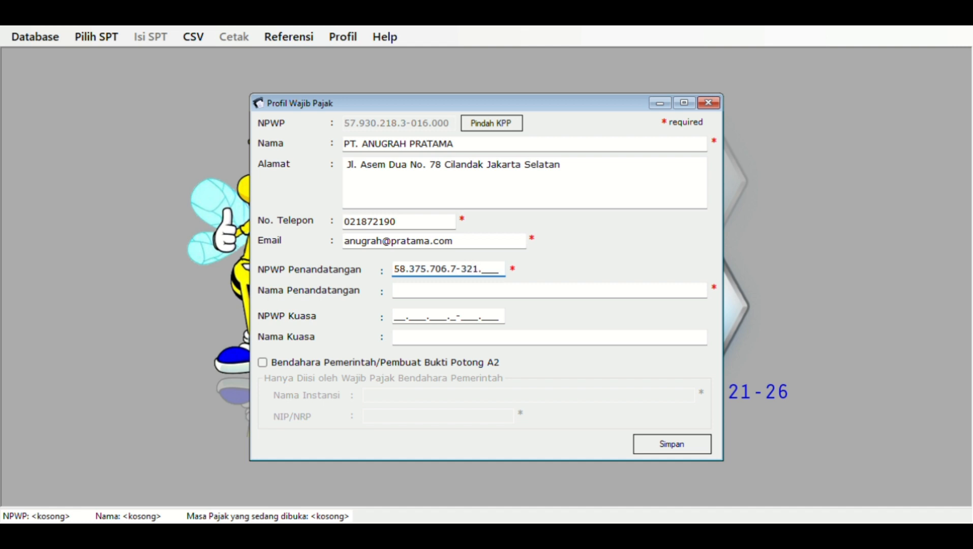
# - Enter the signatory's NPWP and full name, then save the taxpayer profile
pyautogui.press('Tab')
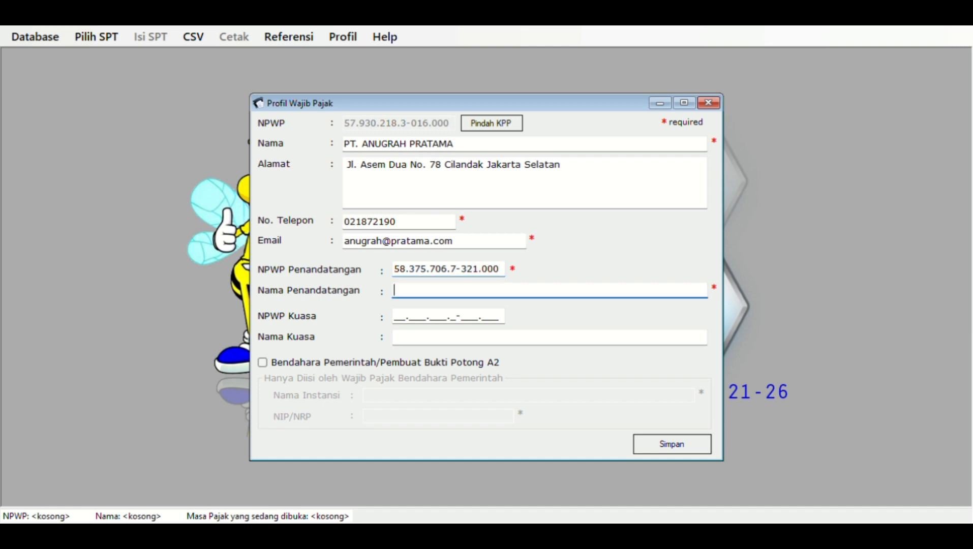
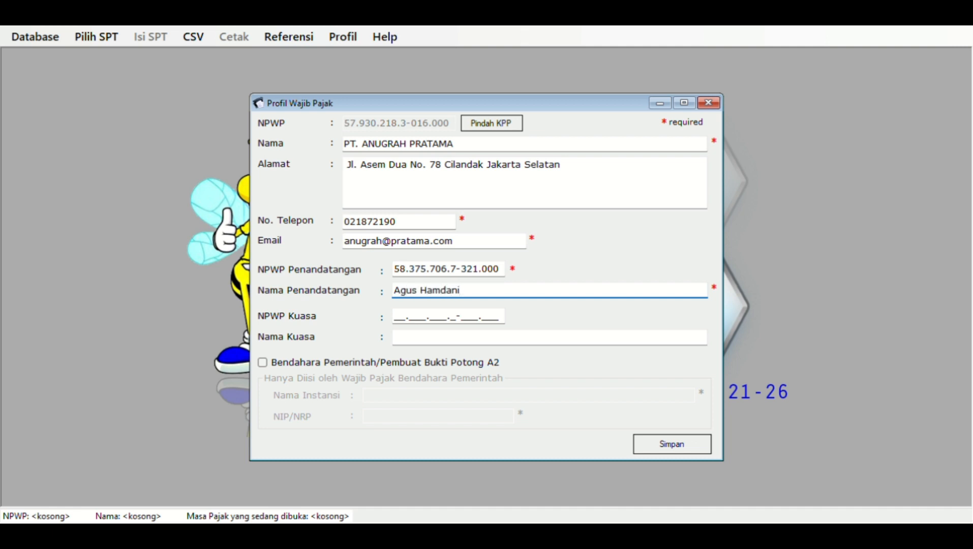
pyautogui.press('Tab')
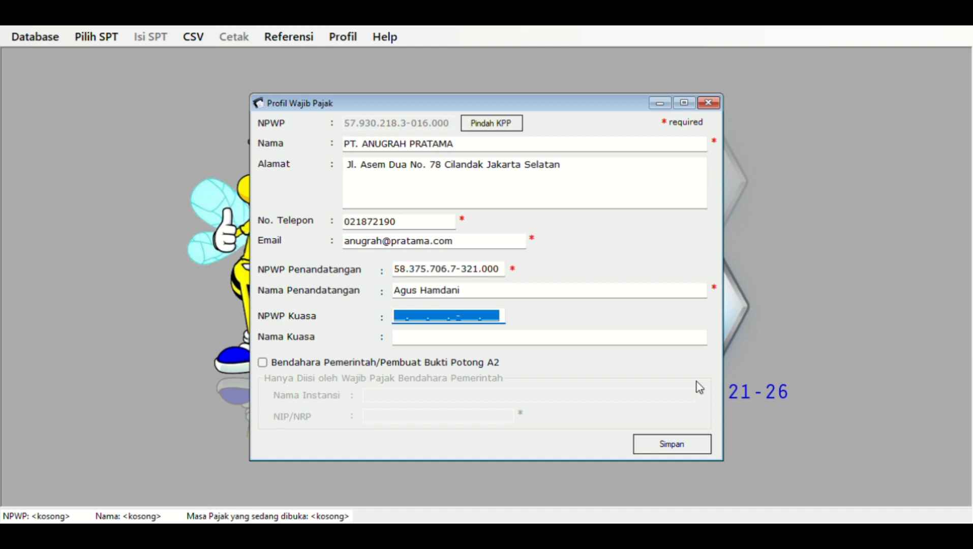
pyautogui.click(677, 445)
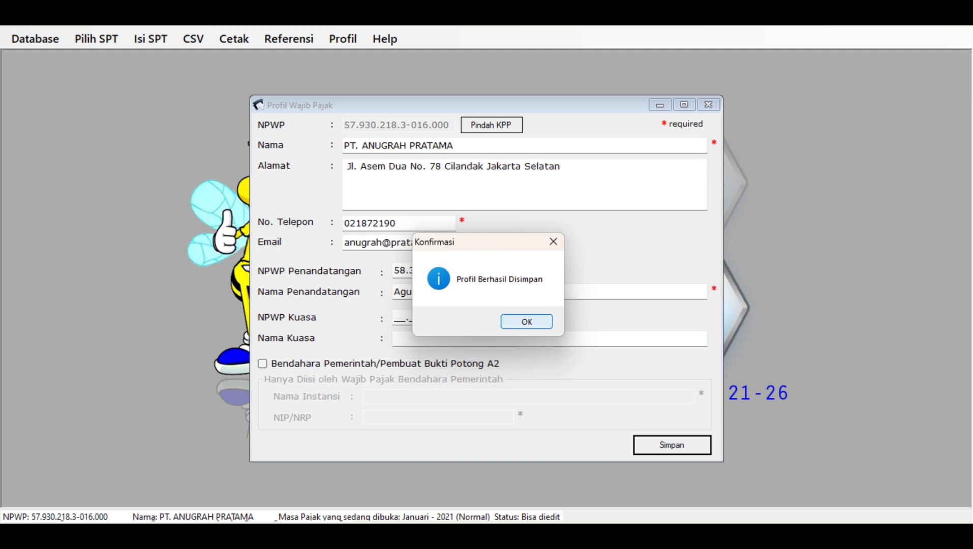
# - Create a new SPT via Buat SPT Baru with the tax period set back to Januari
pyautogui.click(516, 323)
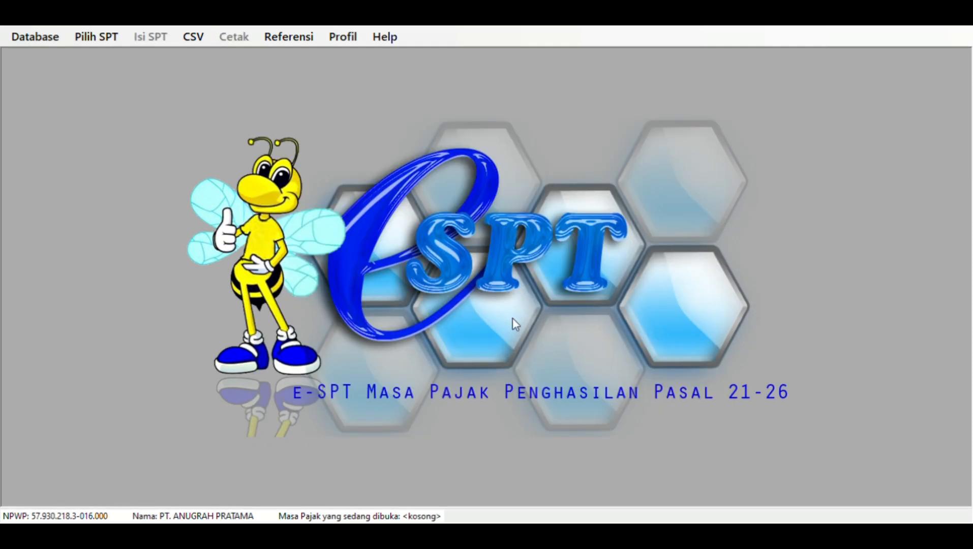
pyautogui.click(75, 42)
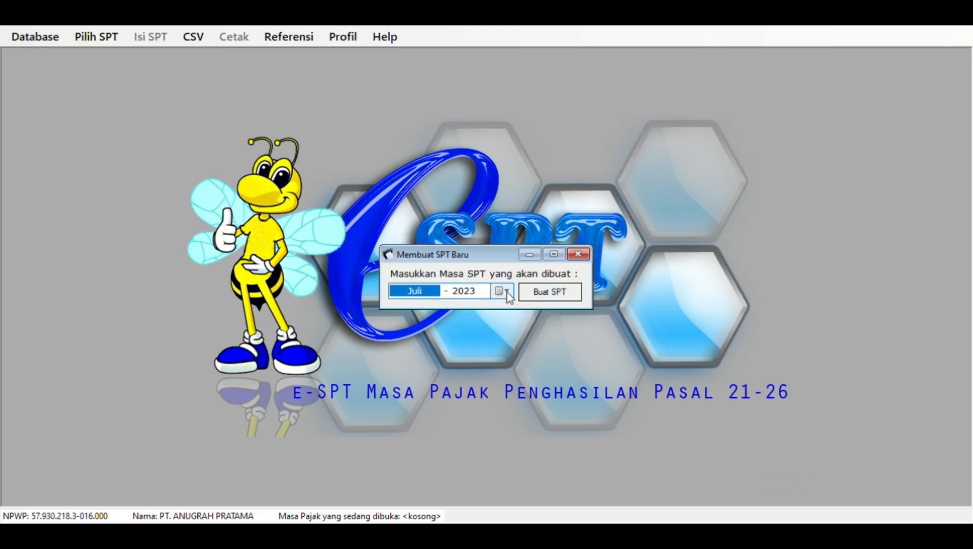
pyautogui.click(506, 292)
pyautogui.click(516, 303)
pyautogui.click(396, 308)
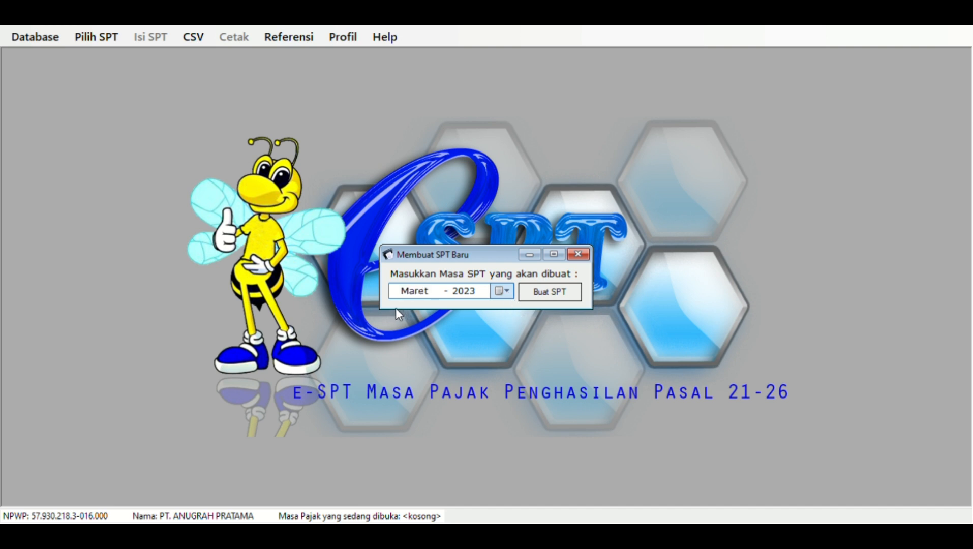
pyautogui.click(396, 308)
pyautogui.click(395, 308)
pyautogui.click(396, 308)
pyautogui.click(395, 308)
pyautogui.click(396, 308)
pyautogui.press('Return')
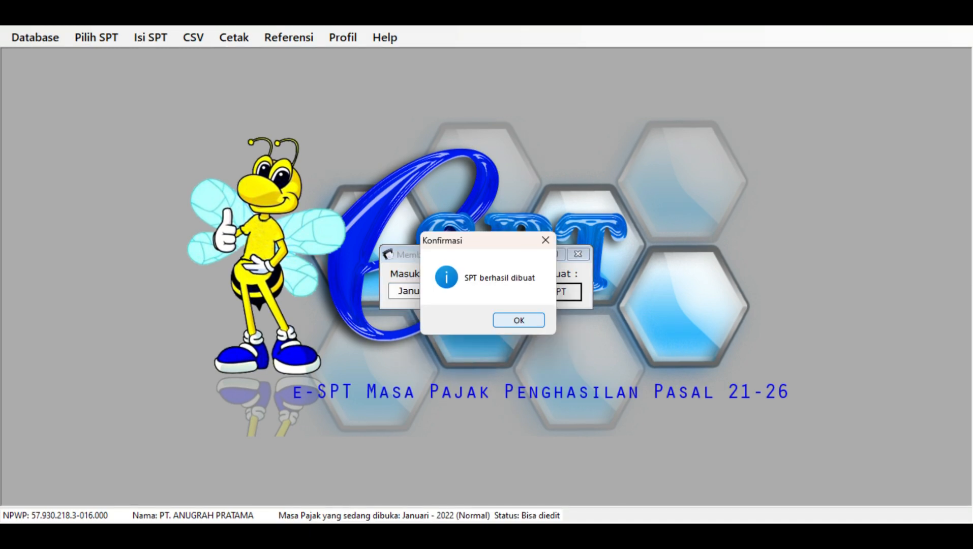
pyautogui.click(525, 319)
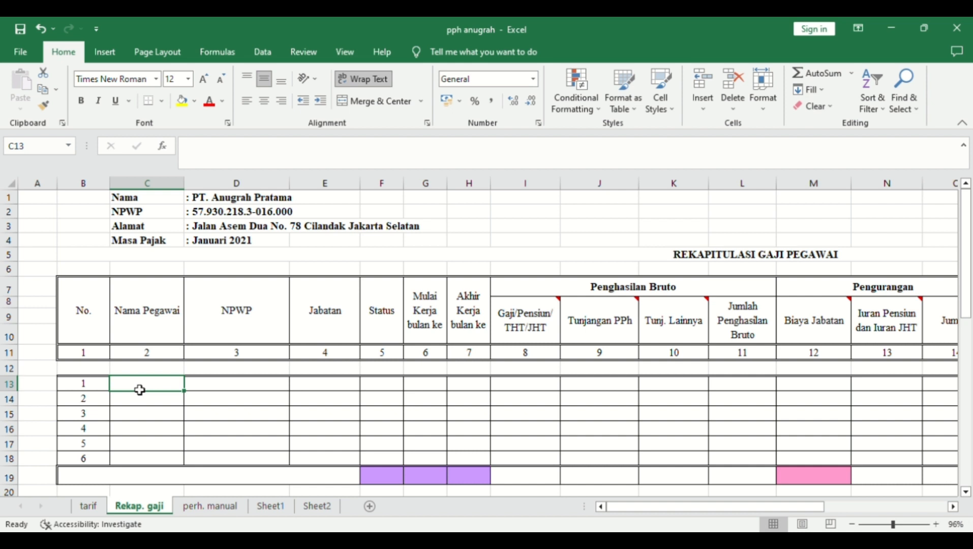
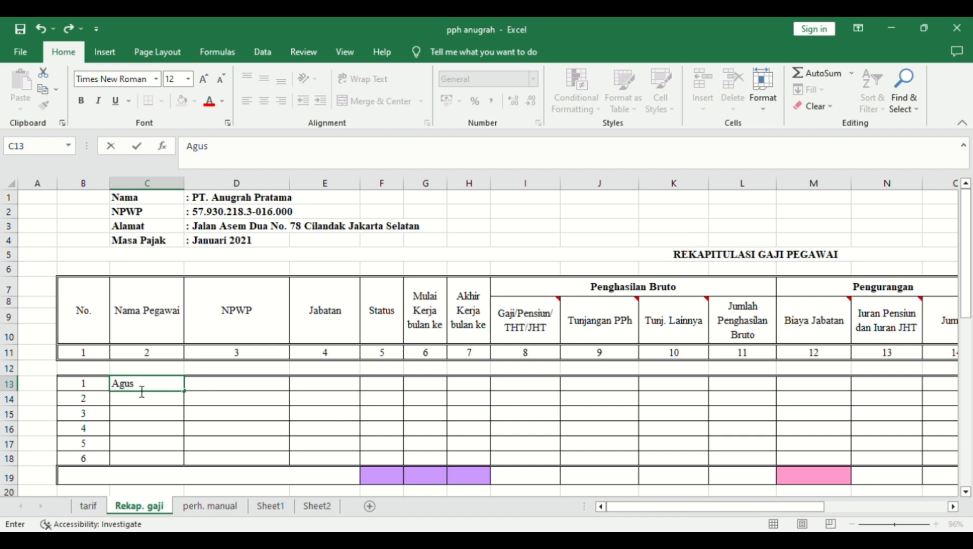
# - Enter the first three employees' names in C13:C15 under Nama Pegawai
pyautogui.press('Tab')
pyautogui.press('Down')
pyautogui.press('Left')
pyautogui.write('Yulia')
pyautogui.press('Return')
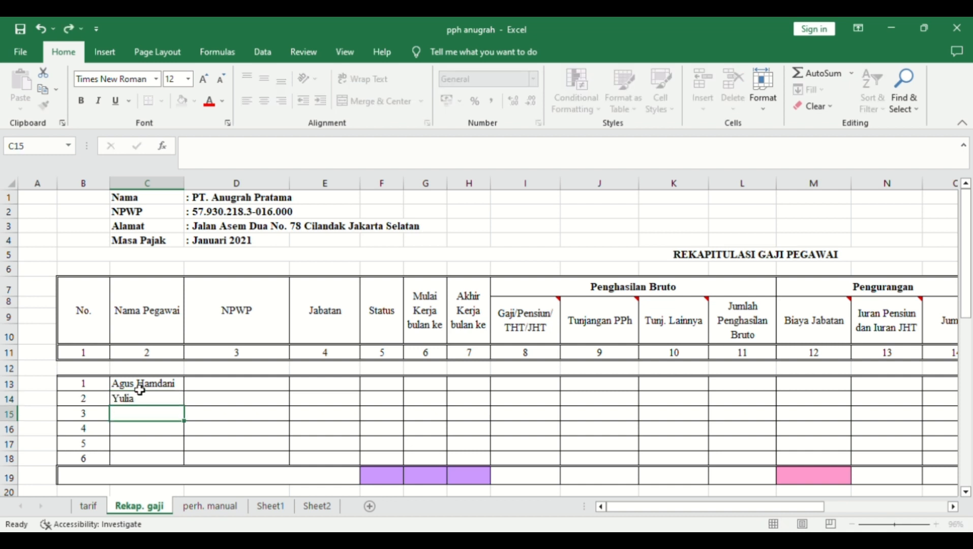
pyautogui.write('Agus')
pyautogui.press('Return')
# - Enter the remaining three employees' names in C16:C18
pyautogui.write('Hida')
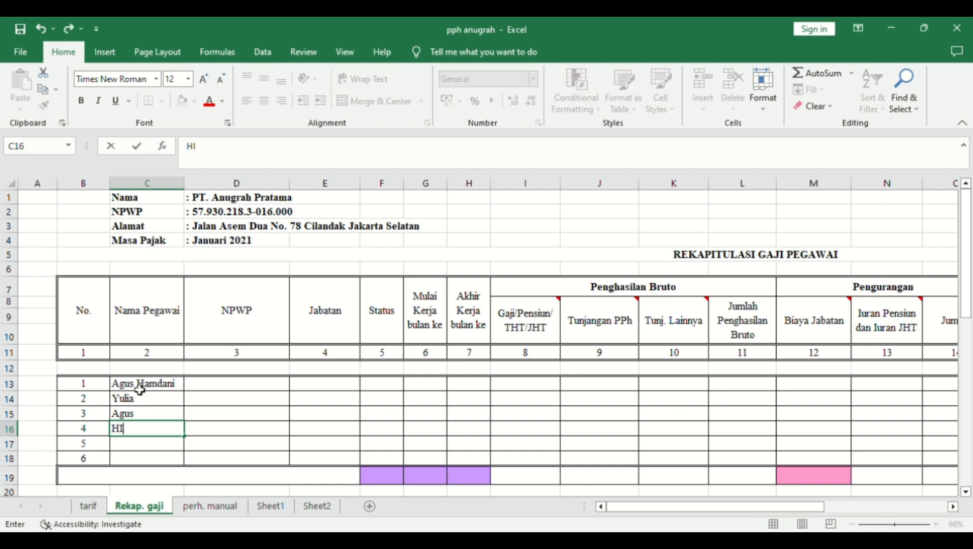
pyautogui.press('BackSpace')
pyautogui.press('BackSpace')
pyautogui.press('BackSpace')
pyautogui.write('idayat')
pyautogui.press('Return')
pyautogui.write('Mita')
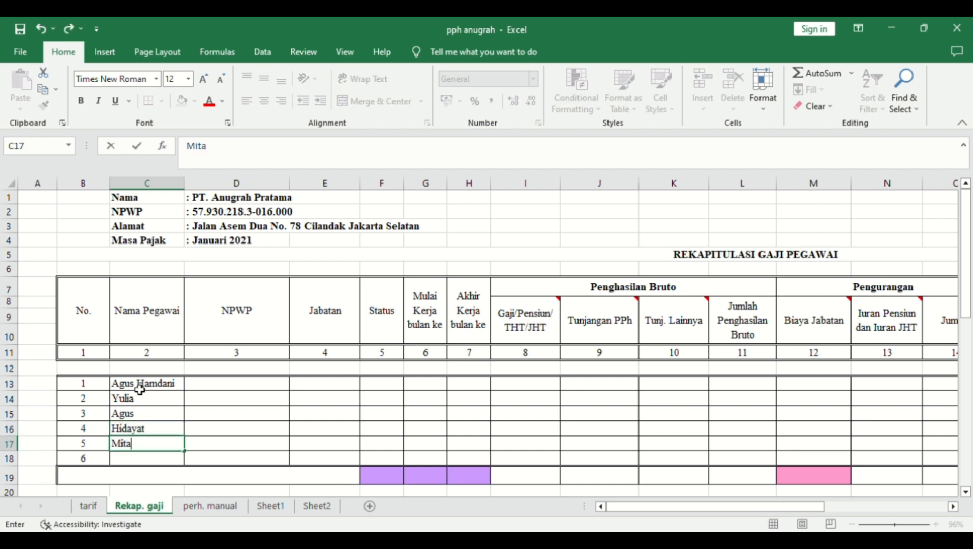
pyautogui.press('Return')
pyautogui.write('Syarifudin')
pyautogui.press('Tab')
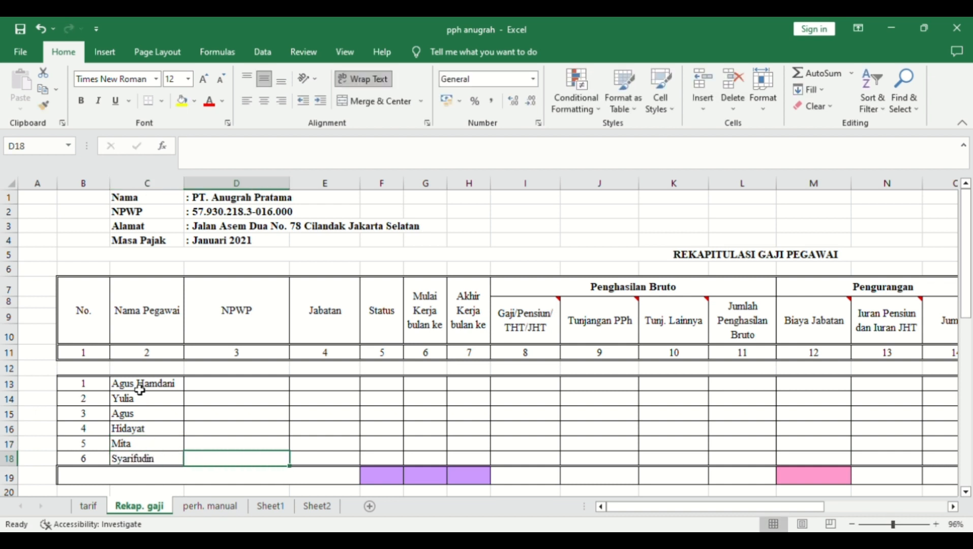
pyautogui.press('Up')
pyautogui.press('Up')
pyautogui.press('Up')
pyautogui.press('Up')
pyautogui.press('Up')
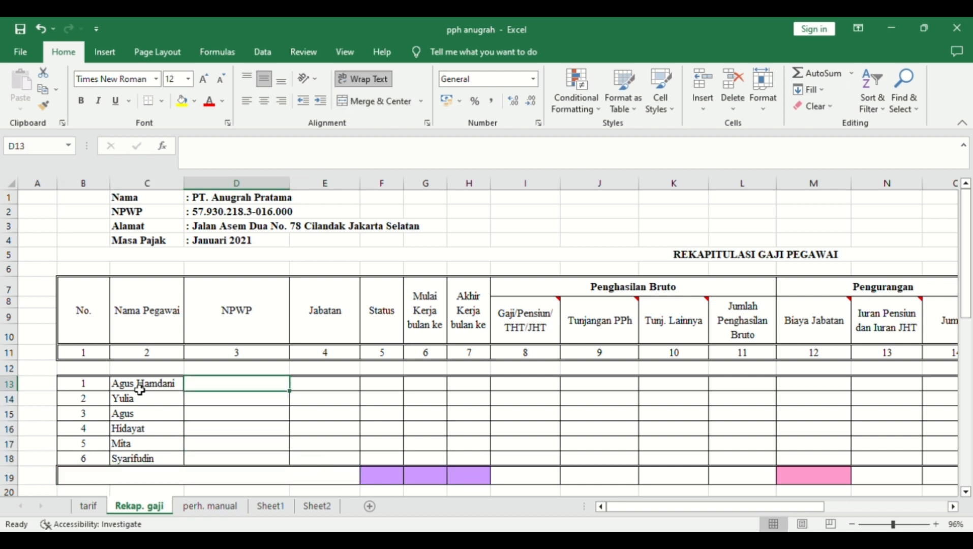
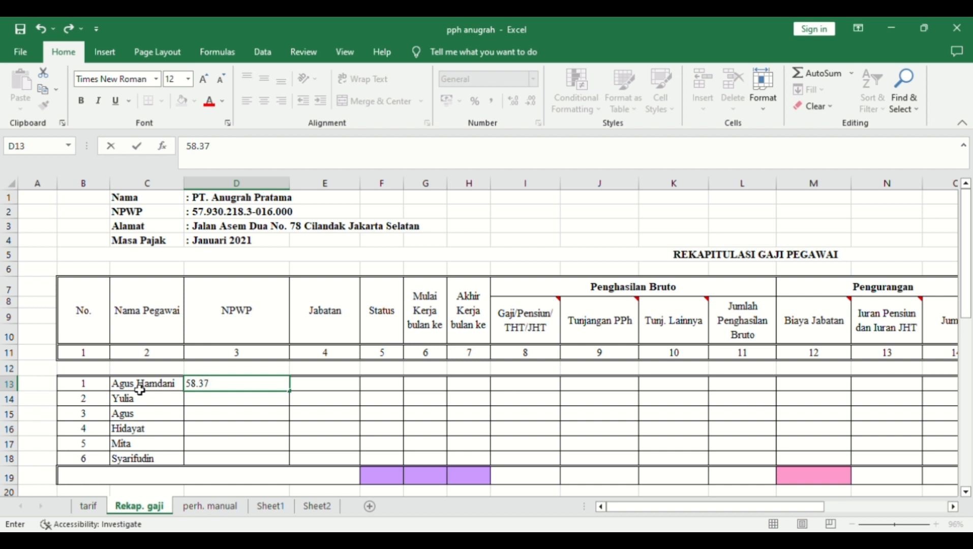
# - Enter the first three employees' NPWP numbers in D13:D15
pyautogui.press('Return')
pyautogui.press('Right')
pyautogui.write('8')
pyautogui.press('Escape')
pyautogui.press('Left')
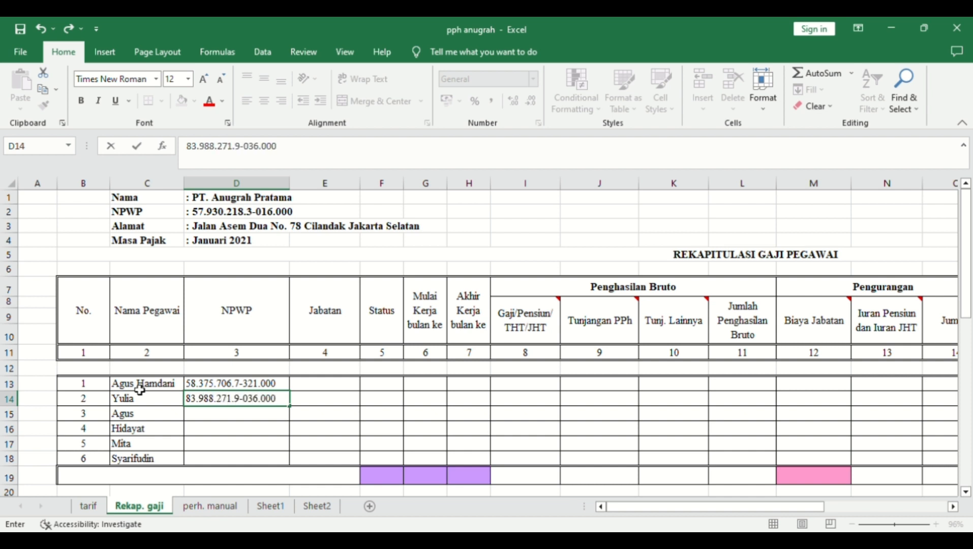
pyautogui.press('Return')
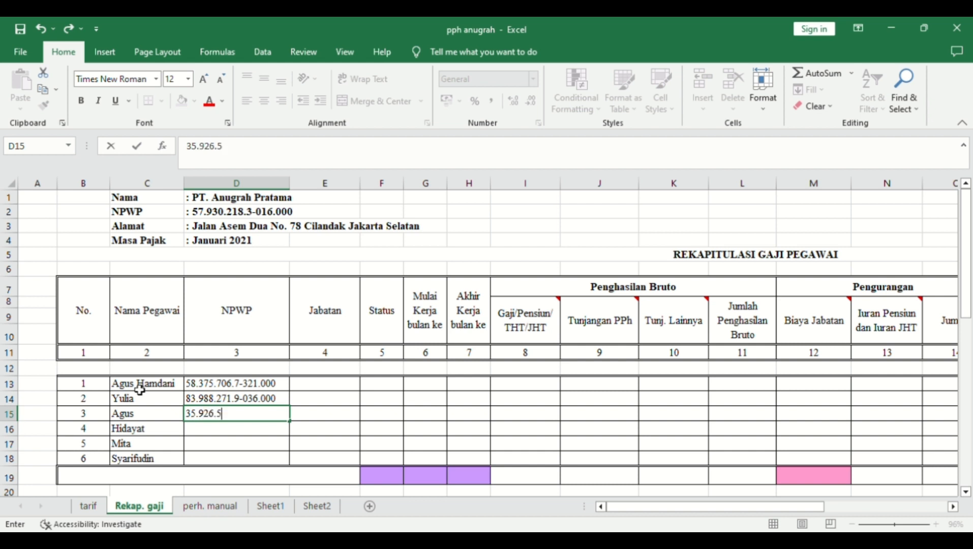
pyautogui.press('Return')
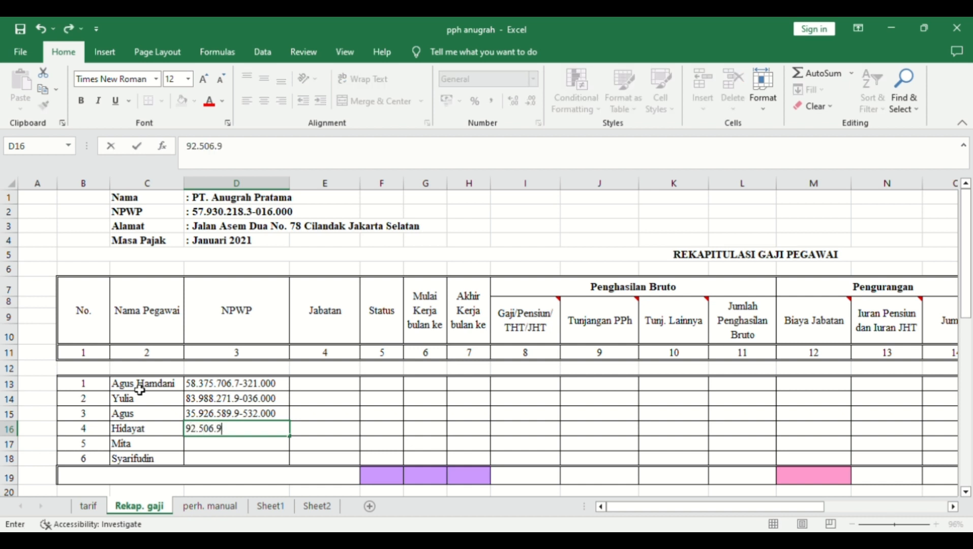
# - Enter the remaining three employees' NPWP numbers in D16:D18
pyautogui.press('Return')
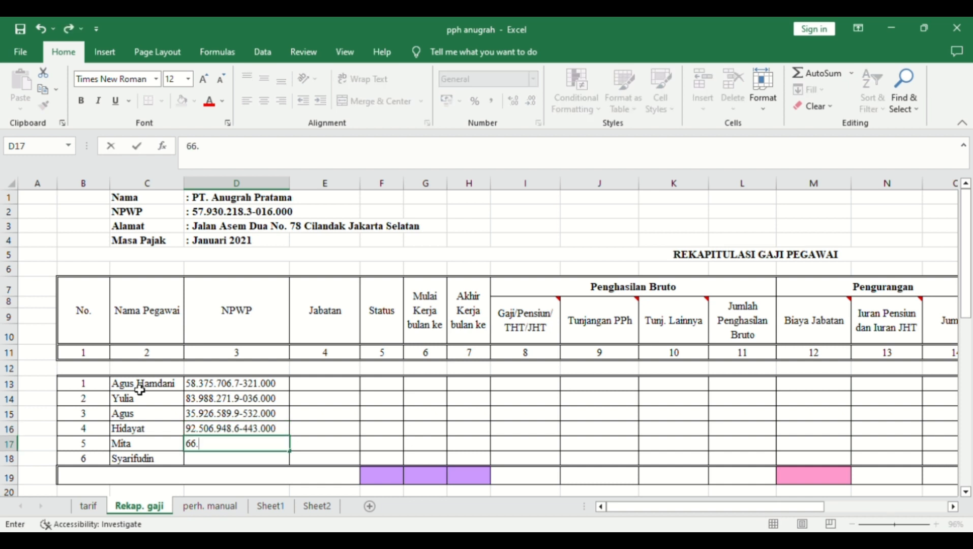
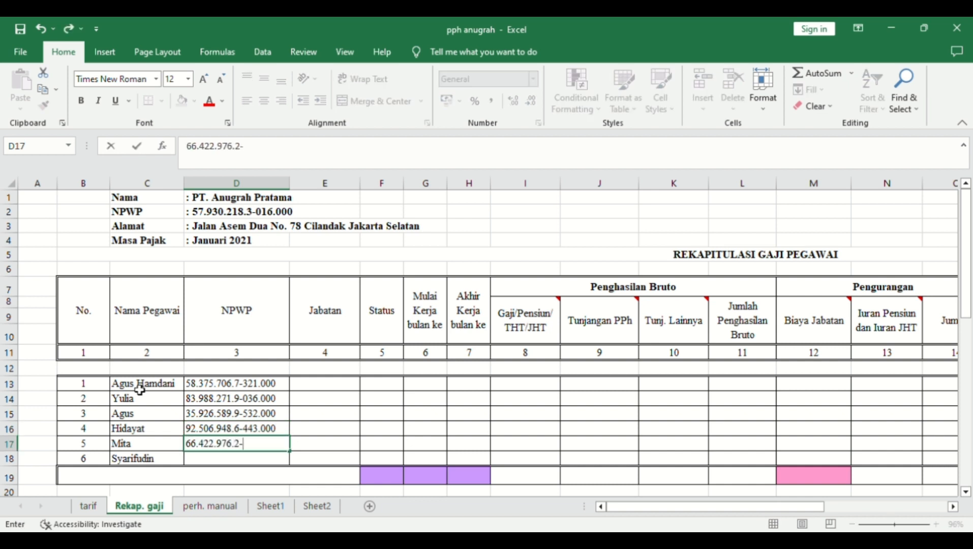
pyautogui.press('Return')
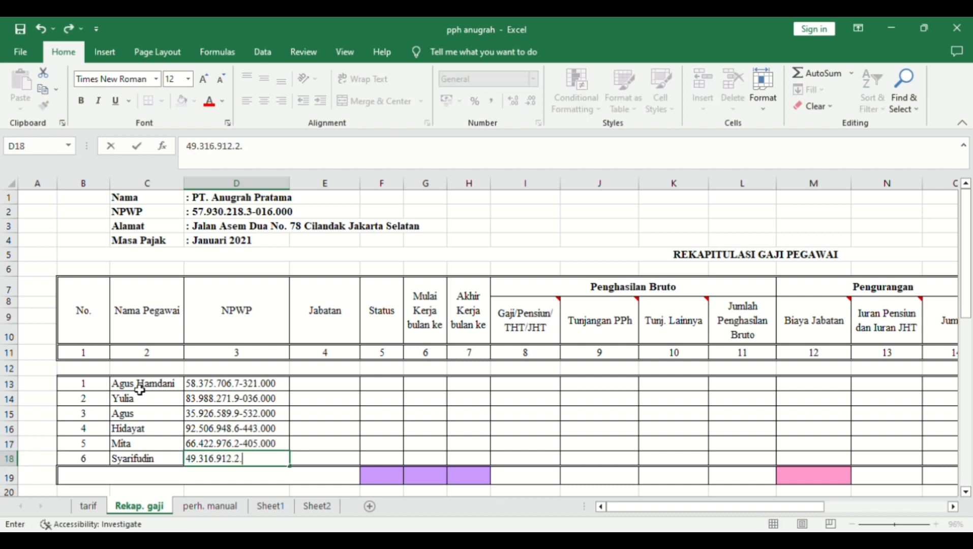
pyautogui.press('Up')
pyautogui.press('Up')
pyautogui.press('Up')
pyautogui.press('Up')
pyautogui.press('Up')
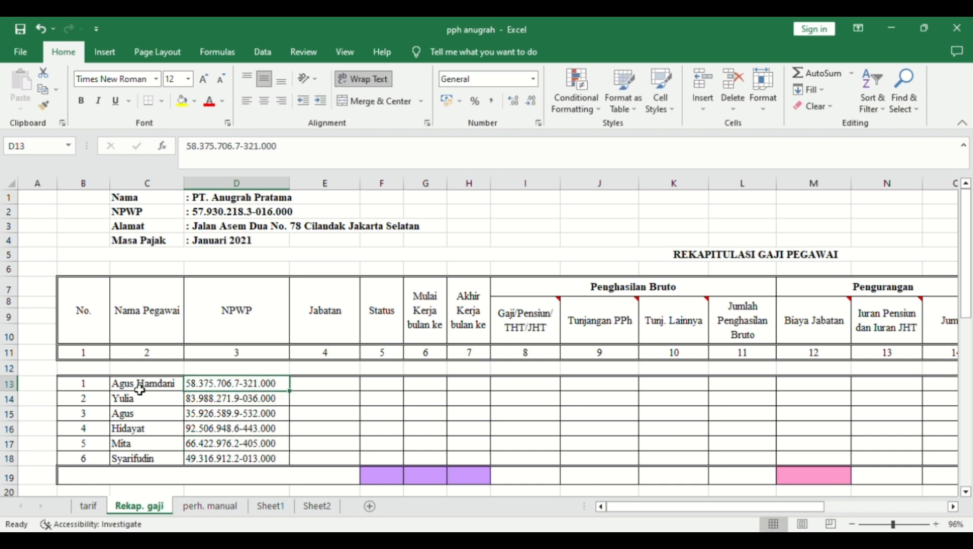
pyautogui.press('Right')
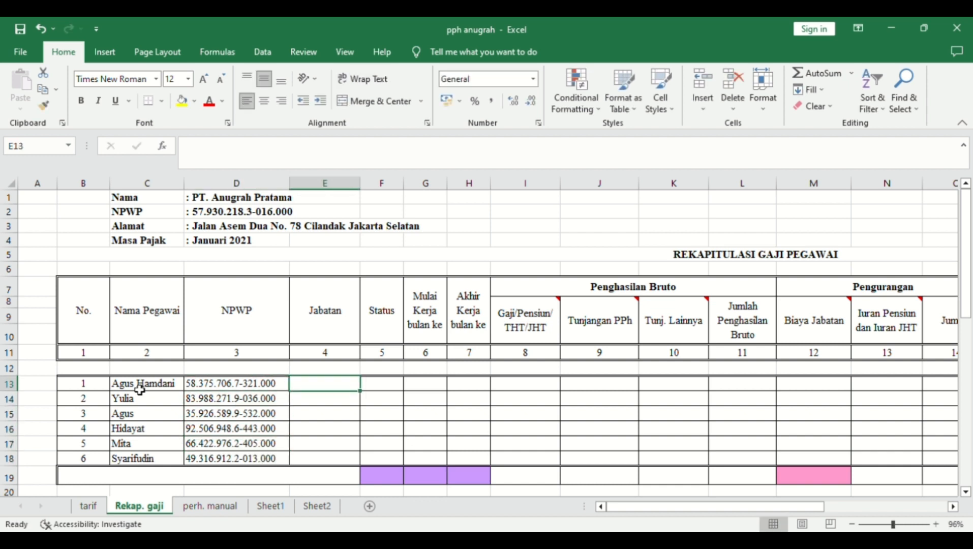
# - Enter Direktur, Manager and Staff in E13:E15, filling Staff down to E18
pyautogui.write('Direktur')
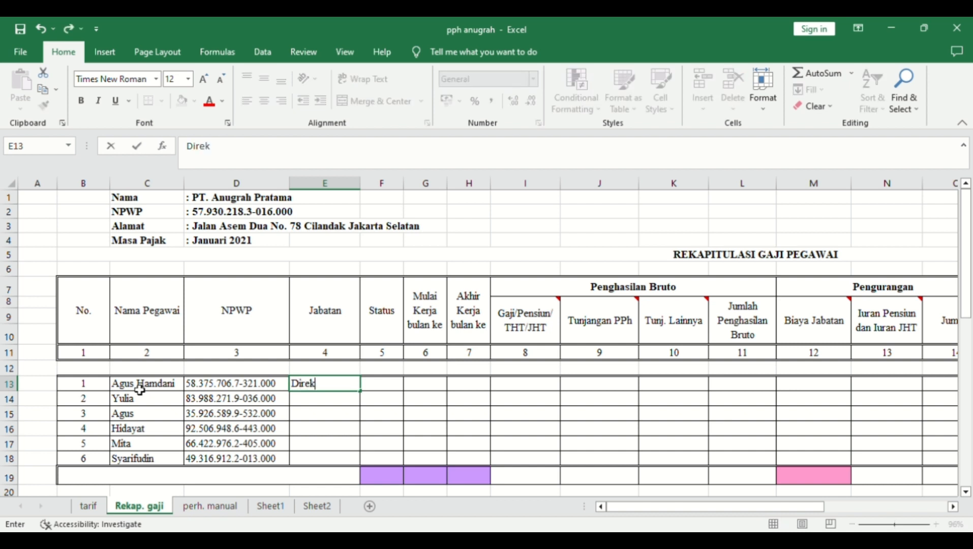
pyautogui.press('Return')
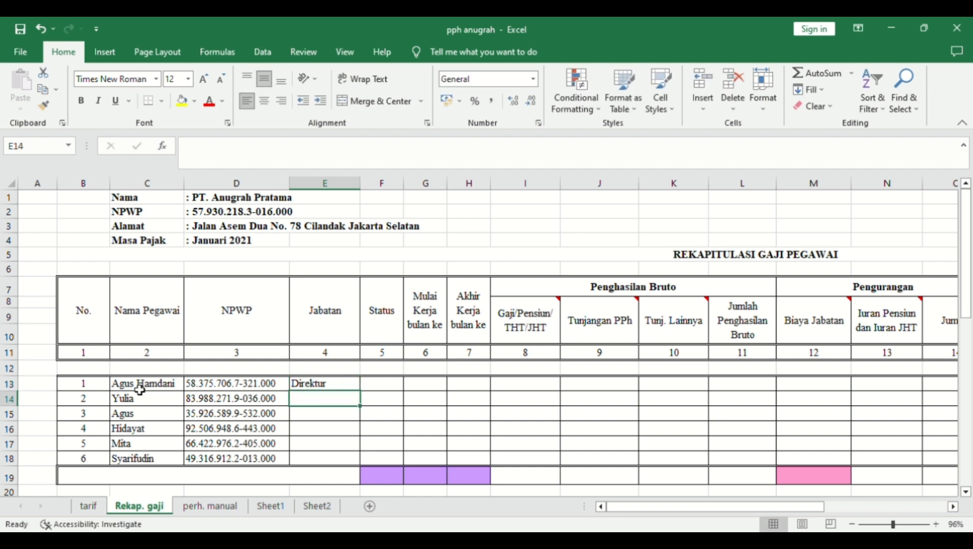
pyautogui.write('Manager')
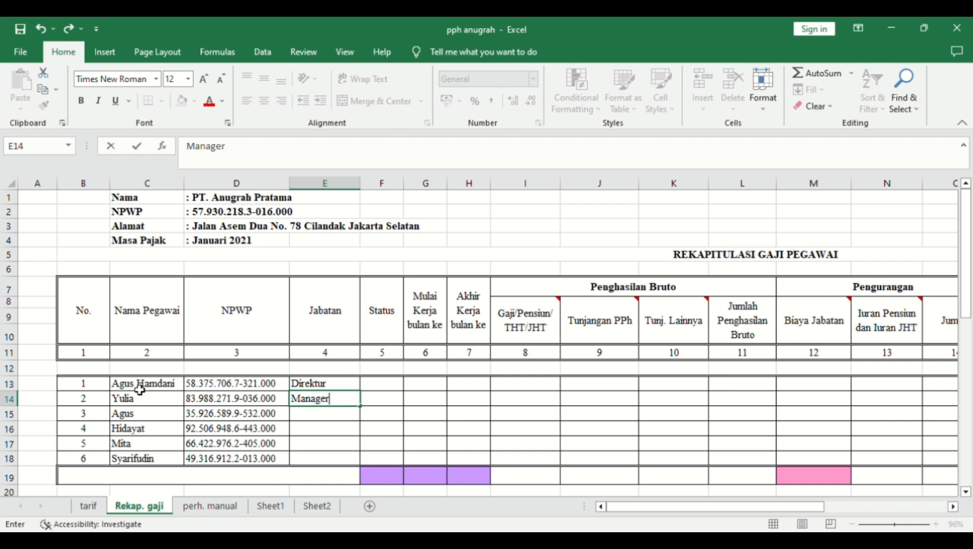
pyautogui.press('Return')
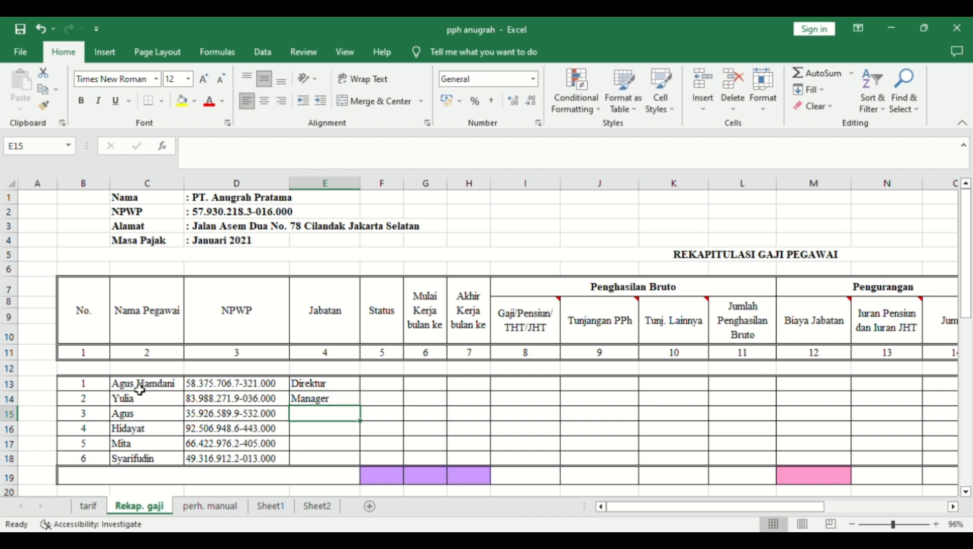
pyautogui.write('Staff')
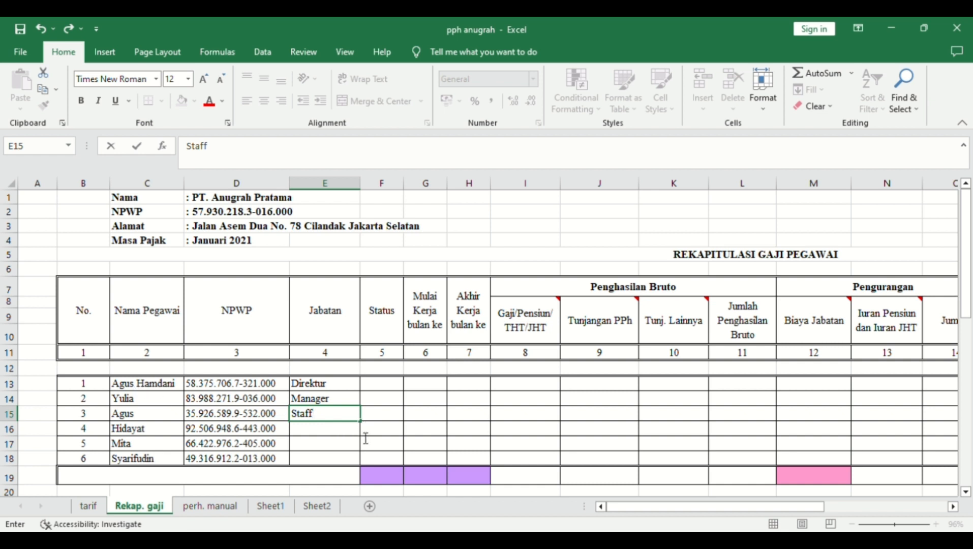
pyautogui.moveTo(361, 421); pyautogui.dragTo(367, 460)
pyautogui.click(392, 387)
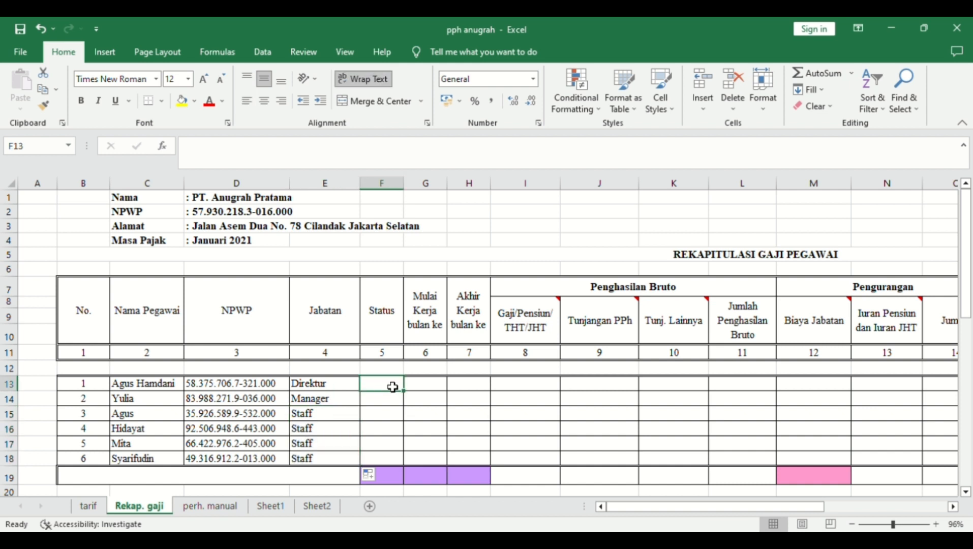
# - Enter statuses K/3, K/2, K/1 and K/1 for the first four employees
pyautogui.write('K/3')
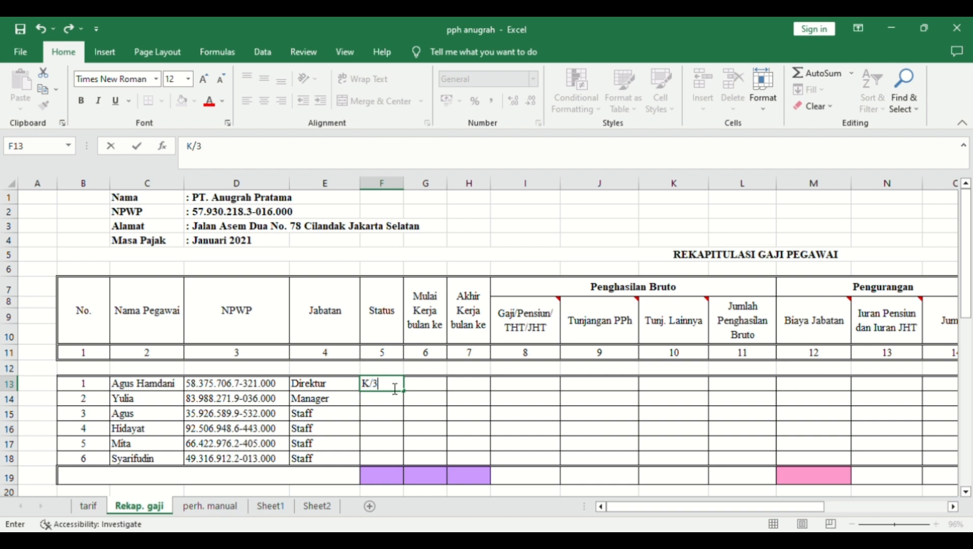
pyautogui.press('Return')
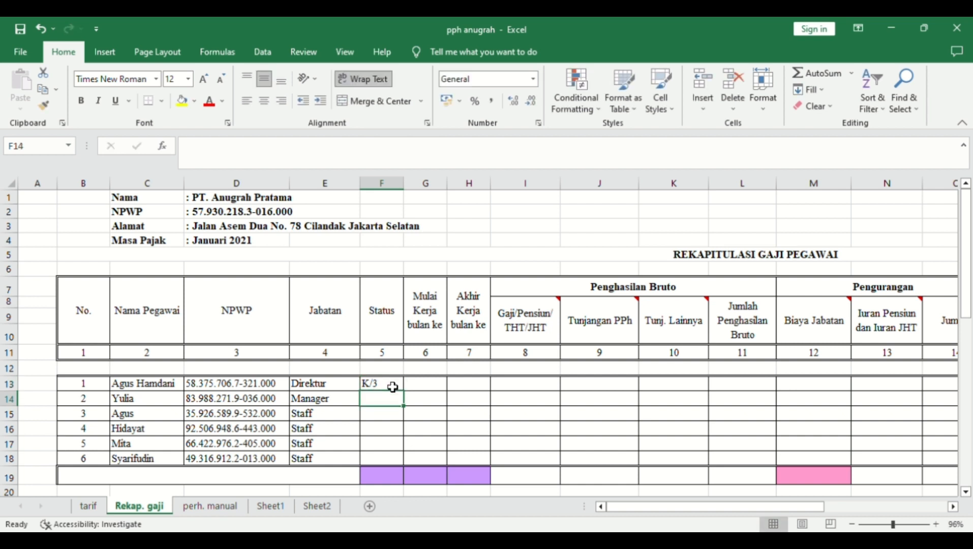
pyautogui.write('K/2')
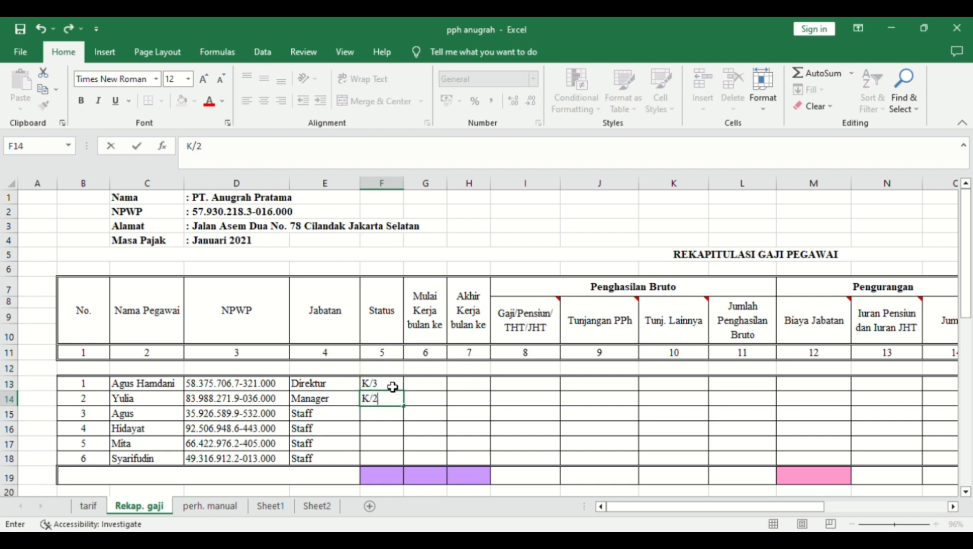
pyautogui.press('Return')
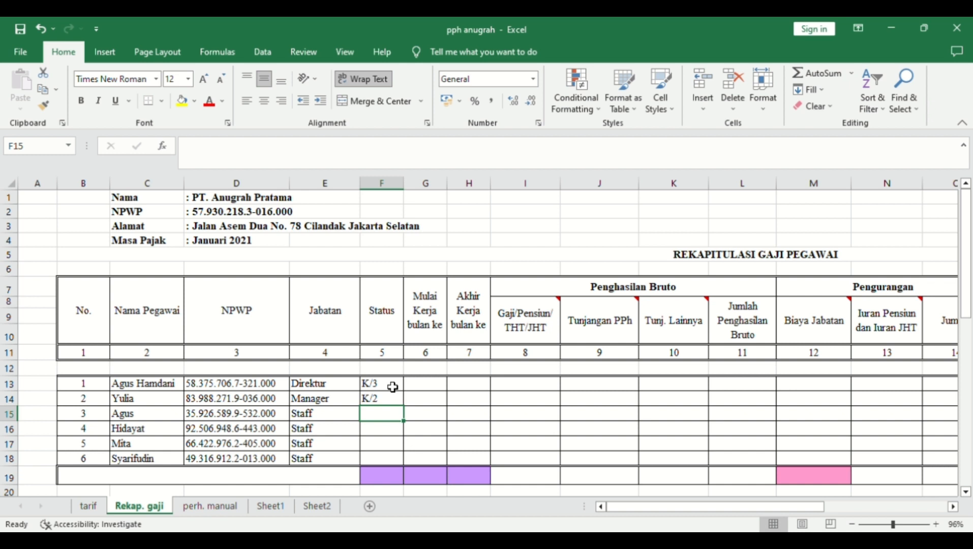
pyautogui.write('K/1')
pyautogui.press('Return')
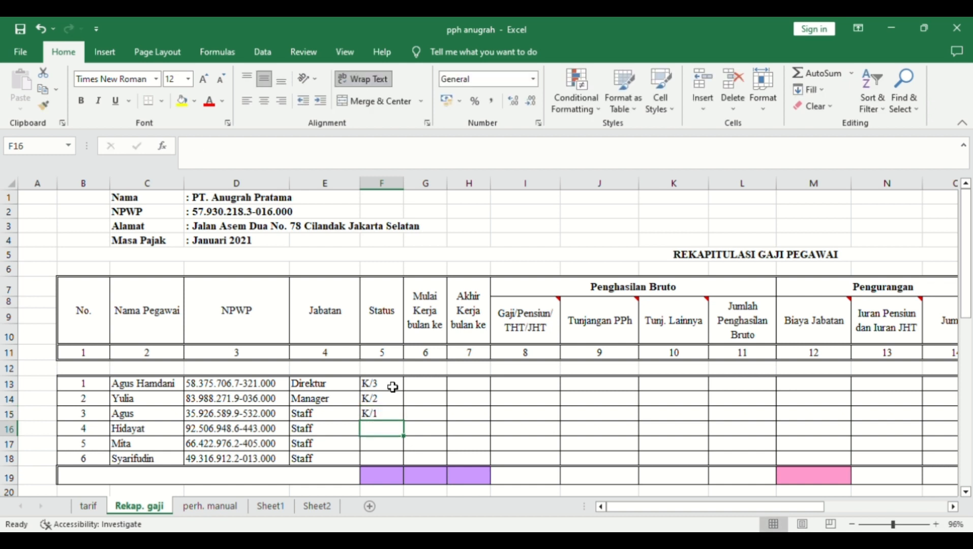
pyautogui.write('K/1')
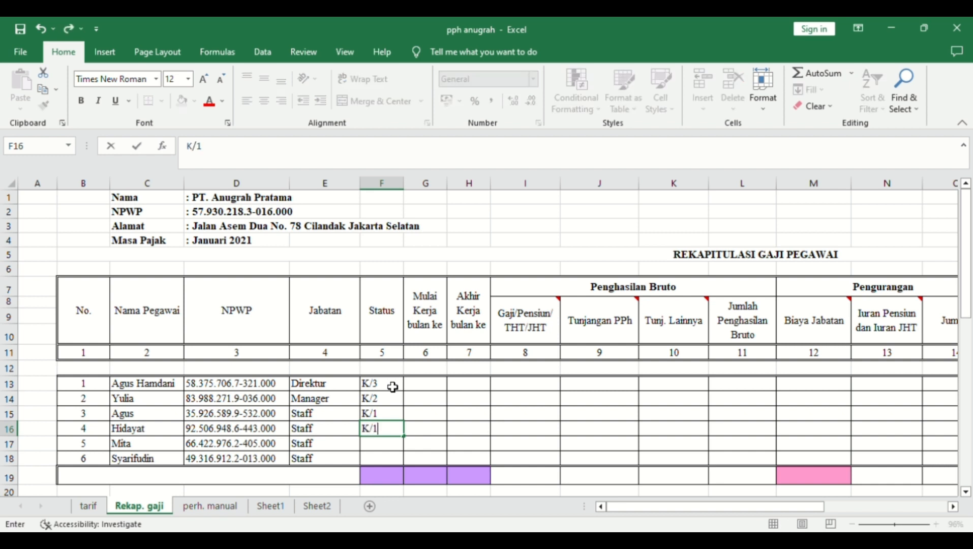
pyautogui.press('Return')
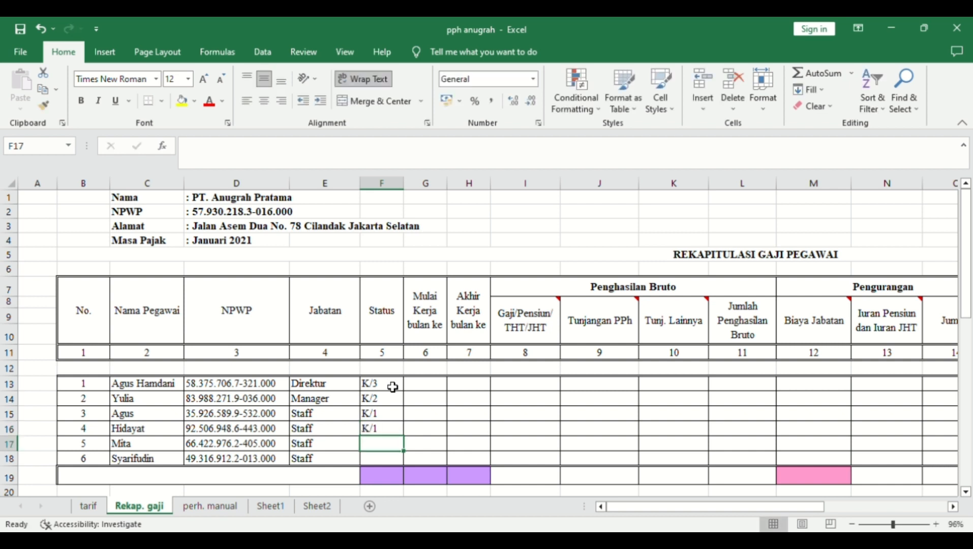
# - Add Tk/1 and TK/0 for the last two employees, then correct the fifth status to TK/1
pyautogui.write('Tk/1')
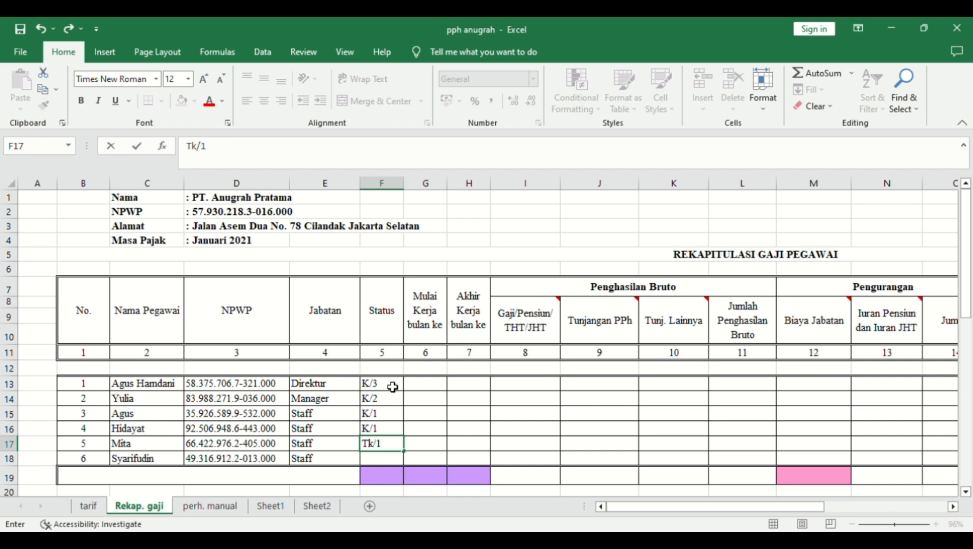
pyautogui.press('Return')
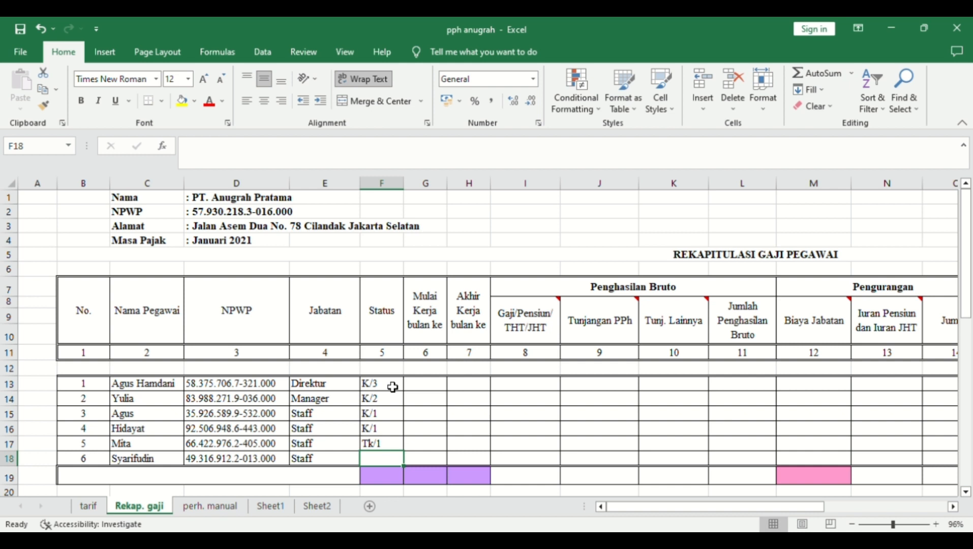
pyautogui.write('TK/0')
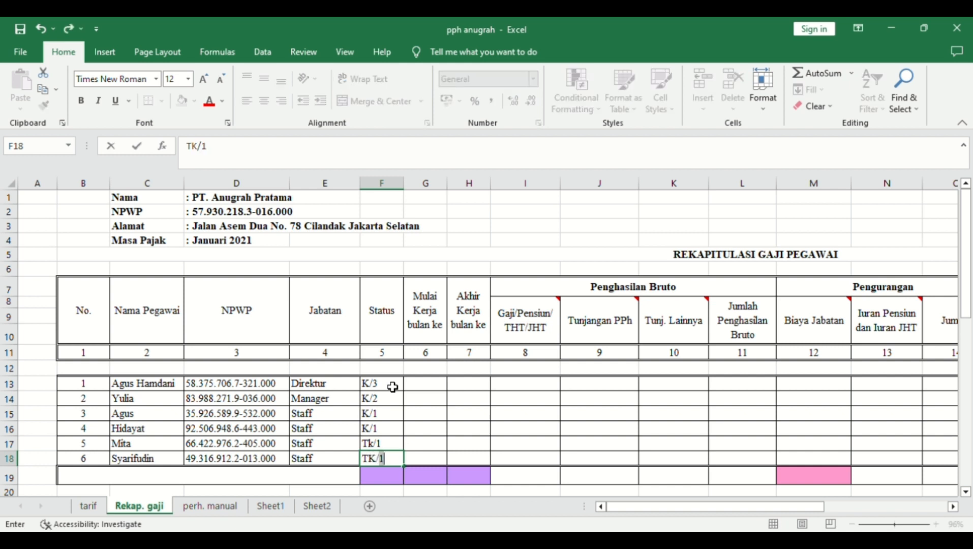
pyautogui.press('Up')
pyautogui.press('Left')
pyautogui.press('Right')
pyautogui.write('Y')
pyautogui.press('BackSpace')
pyautogui.write('TK/')
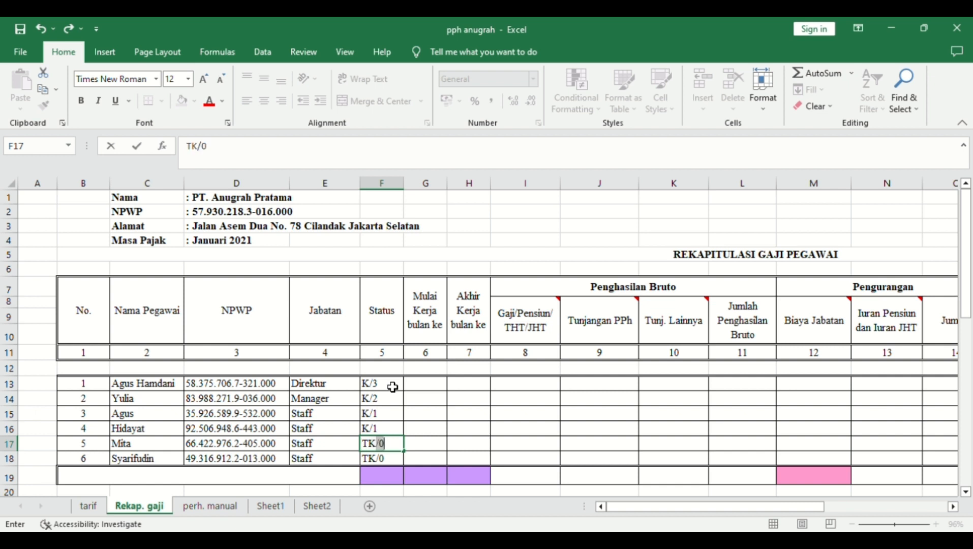
pyautogui.write('1')
pyautogui.press('Tab')
pyautogui.press('Up')
pyautogui.press('Up')
pyautogui.press('Up')
pyautogui.press('Up')
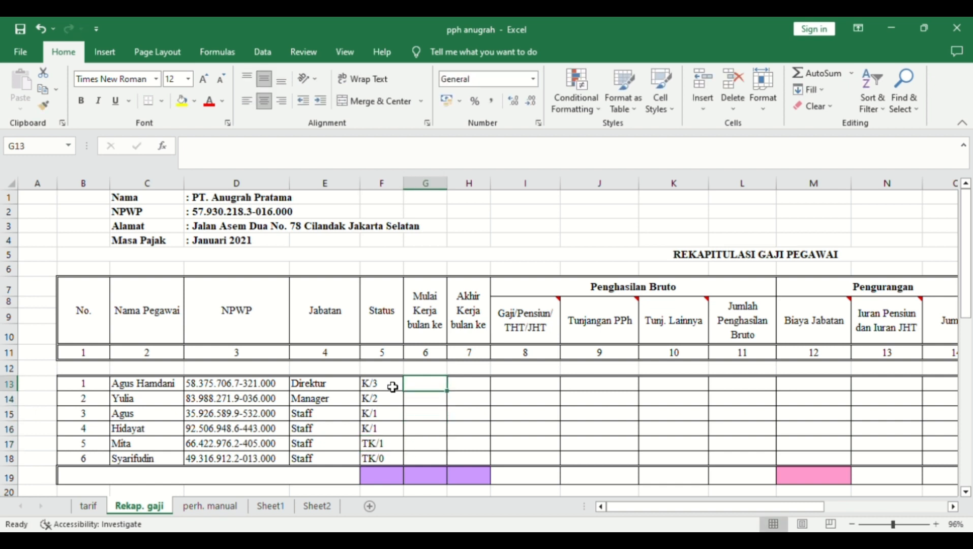
# - Enter start month 1 and end month 12 in row 13 and fill both down to row 18
pyautogui.write('1')
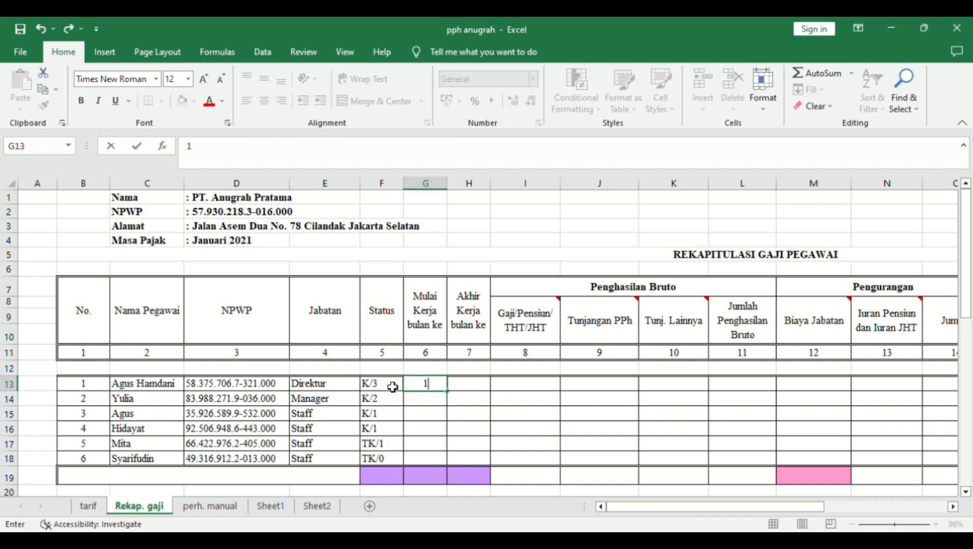
pyautogui.press('Tab')
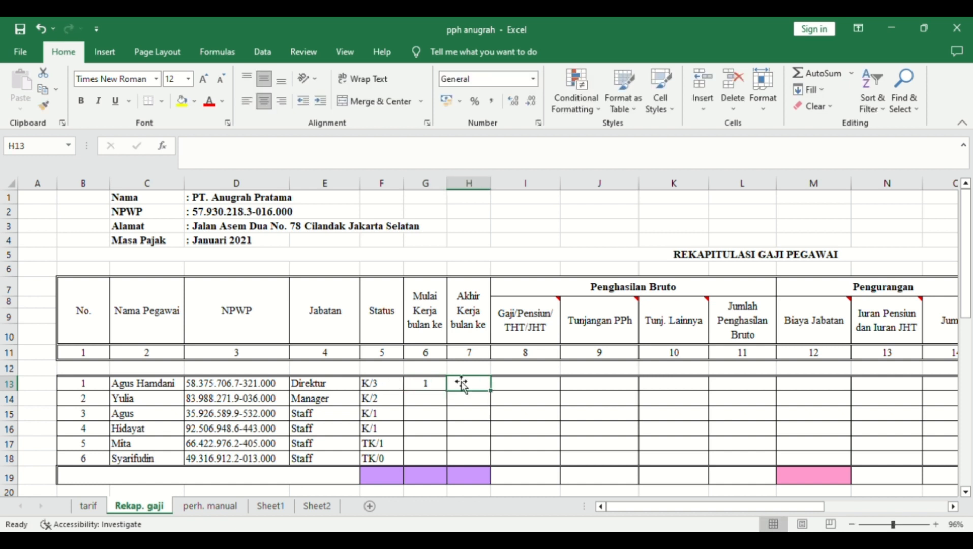
pyautogui.write('12')
pyautogui.click(442, 390)
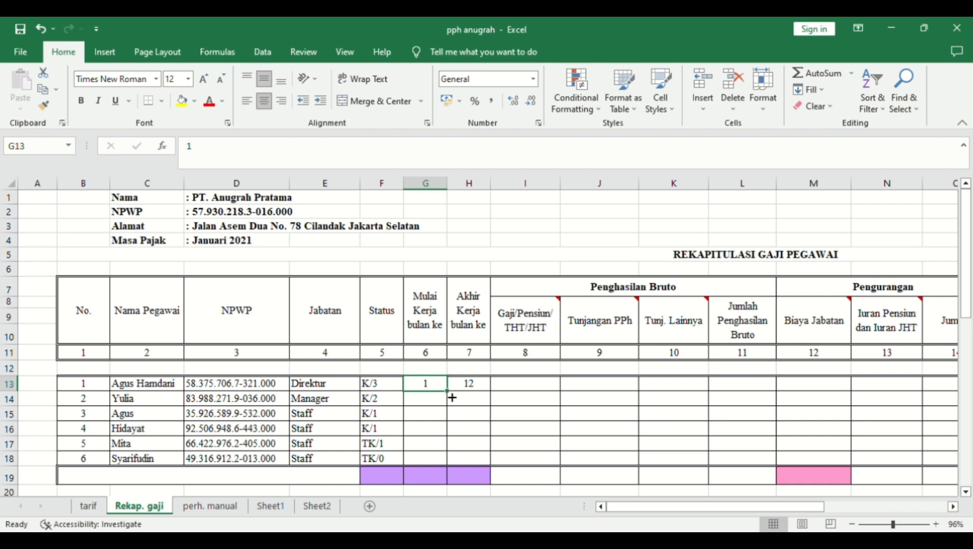
pyautogui.moveTo(447, 390); pyautogui.dragTo(451, 461)
pyautogui.click(480, 389)
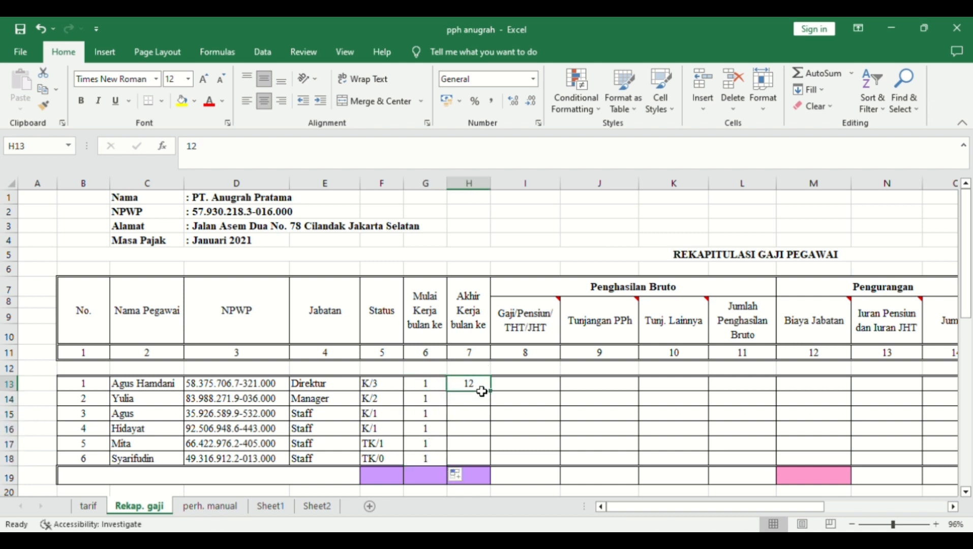
pyautogui.moveTo(491, 392); pyautogui.dragTo(491, 472)
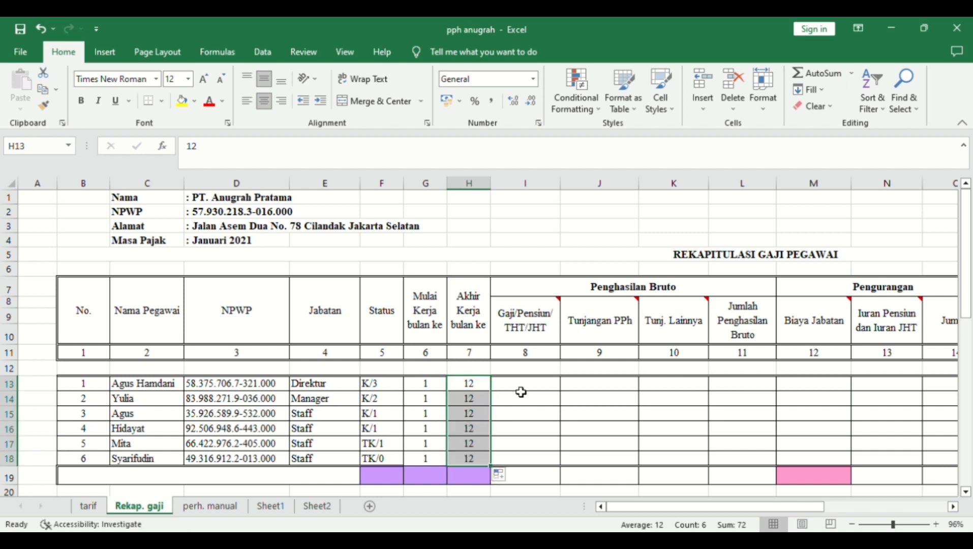
pyautogui.click(521, 391)
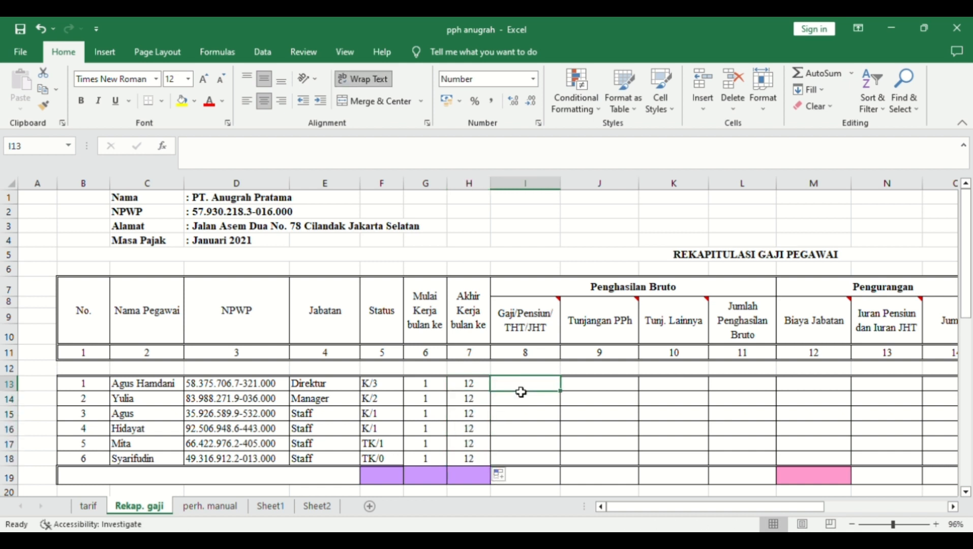
# - Enter salaries 40.000.000 and 30.000.000, then 15.000.000 filled down through I18
pyautogui.write('40.000.00')
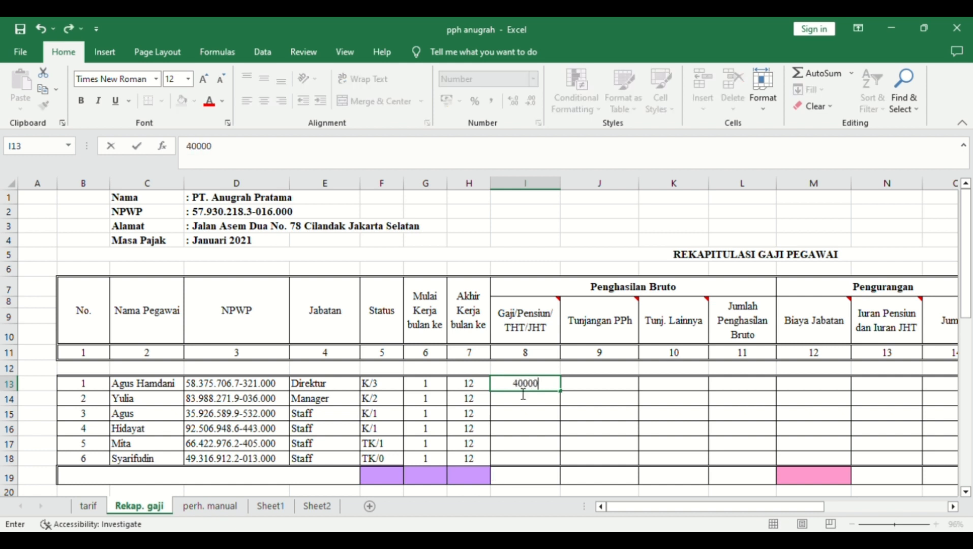
pyautogui.write('0')
pyautogui.press('Return')
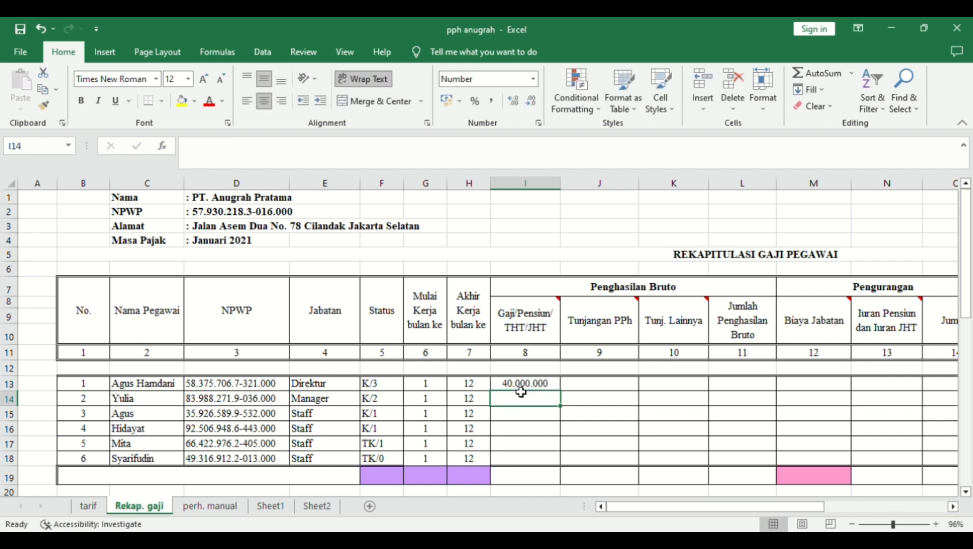
pyautogui.write('30')
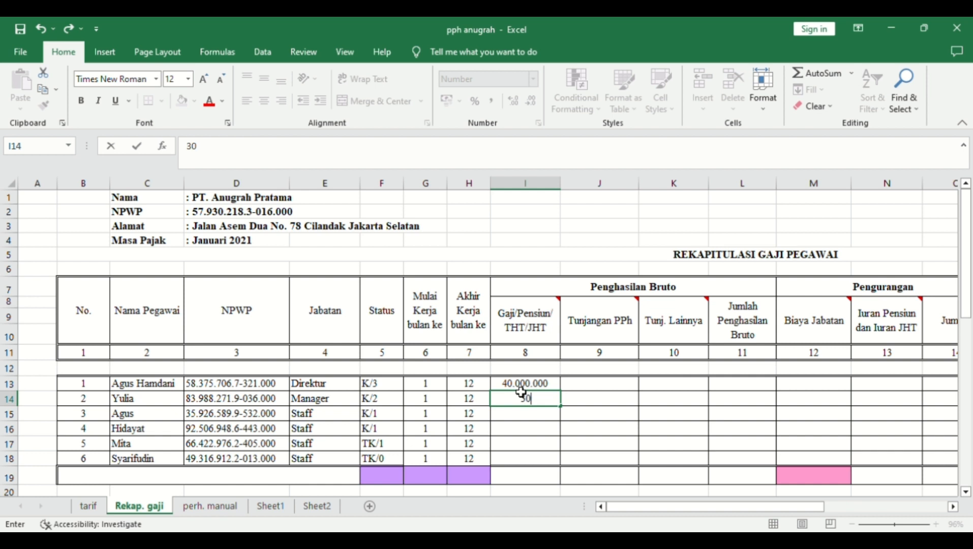
pyautogui.write('.000.000')
pyautogui.press('Return')
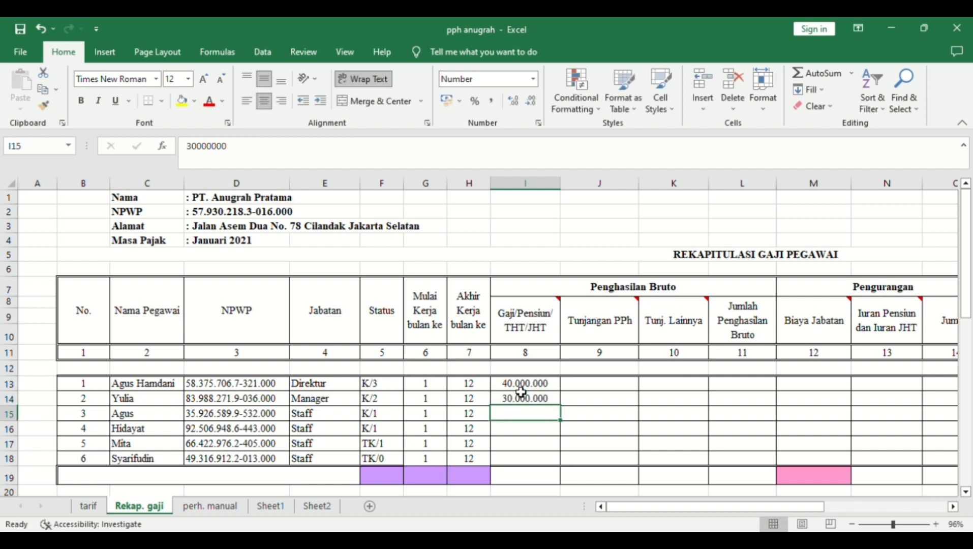
pyautogui.write('1')
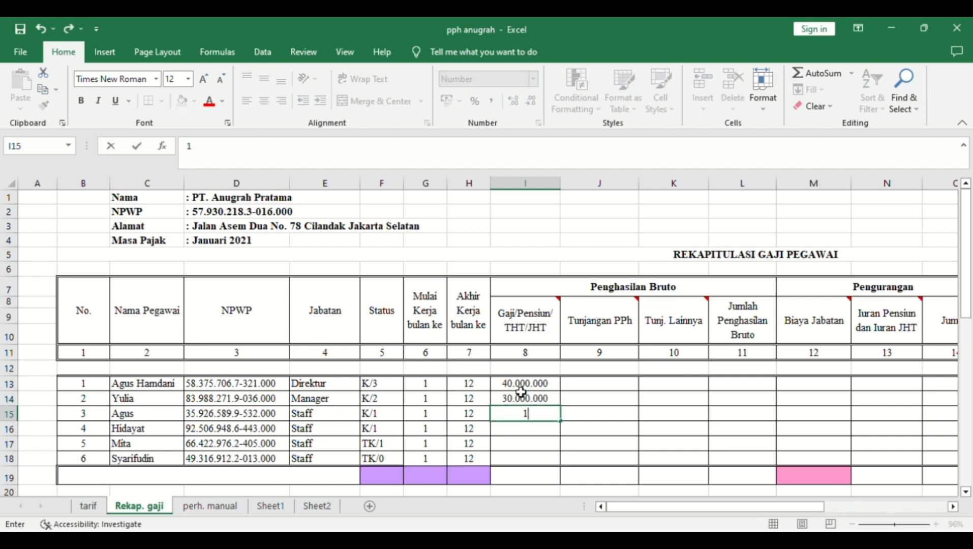
pyautogui.write('5.00')
pyautogui.write('0.000')
pyautogui.press('Return')
pyautogui.click(558, 417)
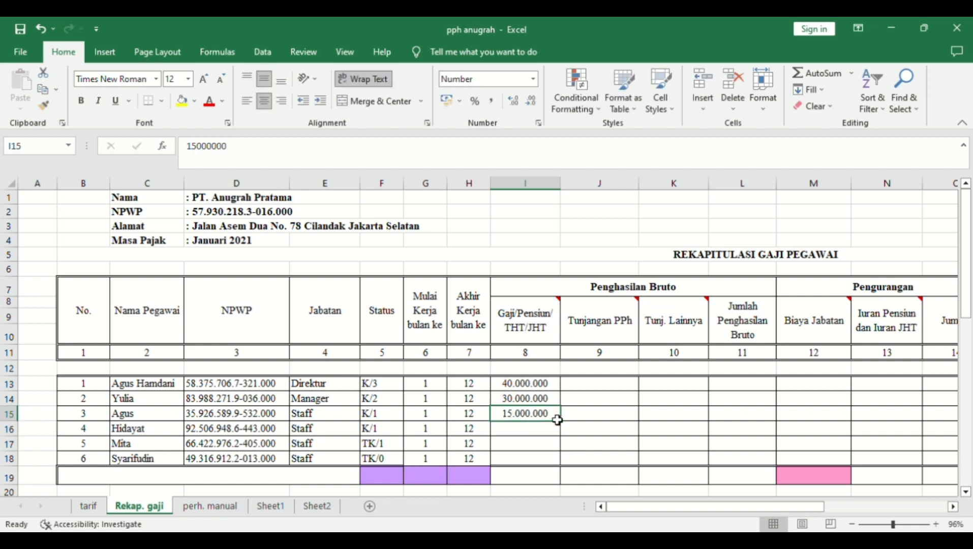
pyautogui.moveTo(560, 421); pyautogui.dragTo(556, 465)
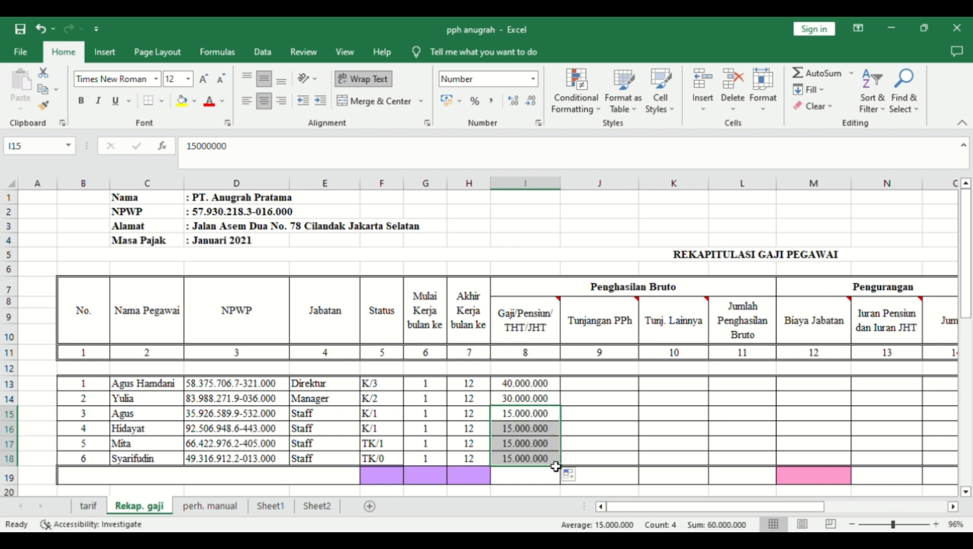
pyautogui.click(617, 386)
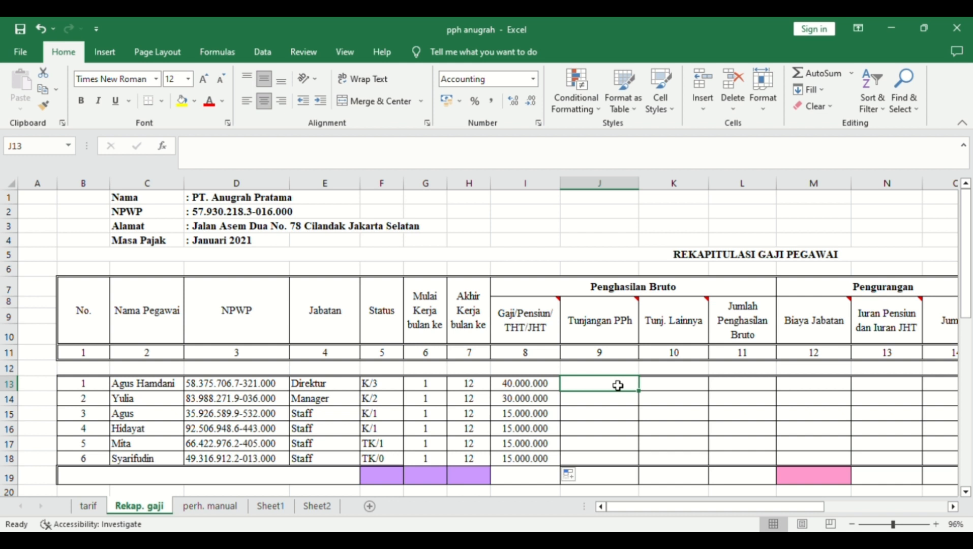
# - Enter PPh allowances 2.000.000 and 1.000.000, then 300.000 copied down for the four staff
pyautogui.write('2000000')
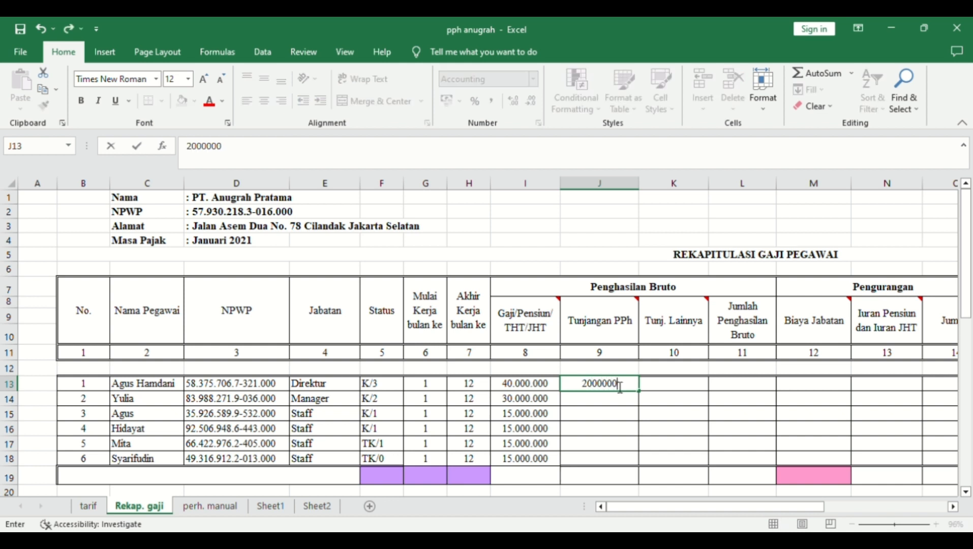
pyautogui.press('Return')
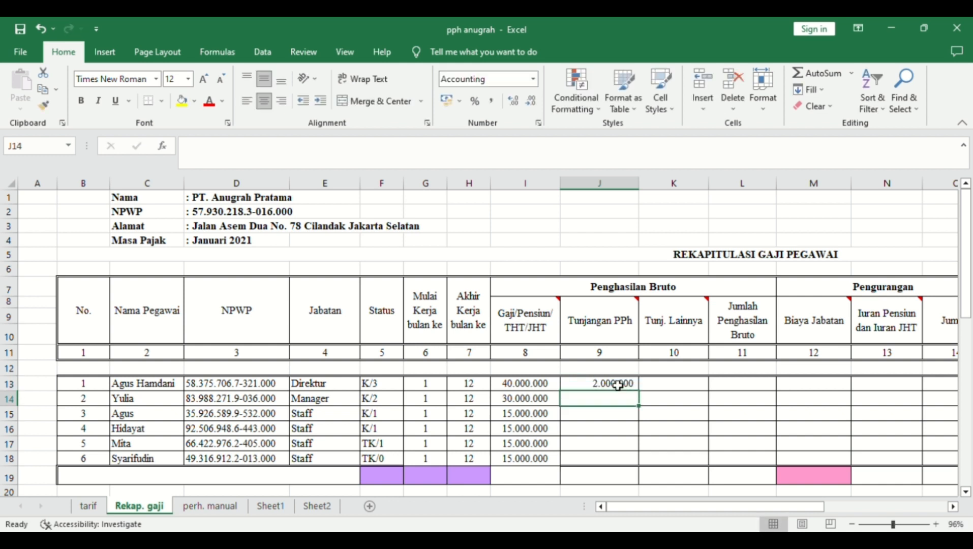
pyautogui.write('1000000')
pyautogui.press('Return')
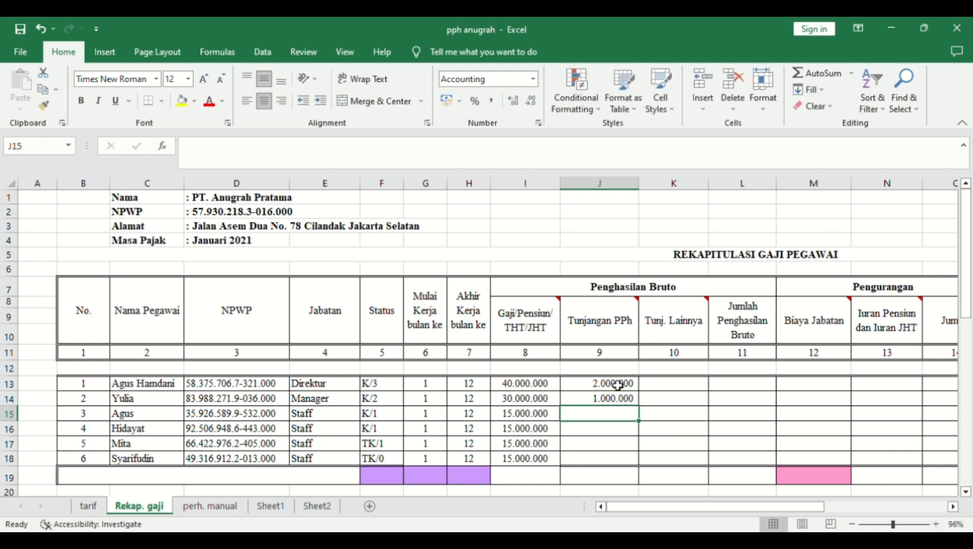
pyautogui.write('3')
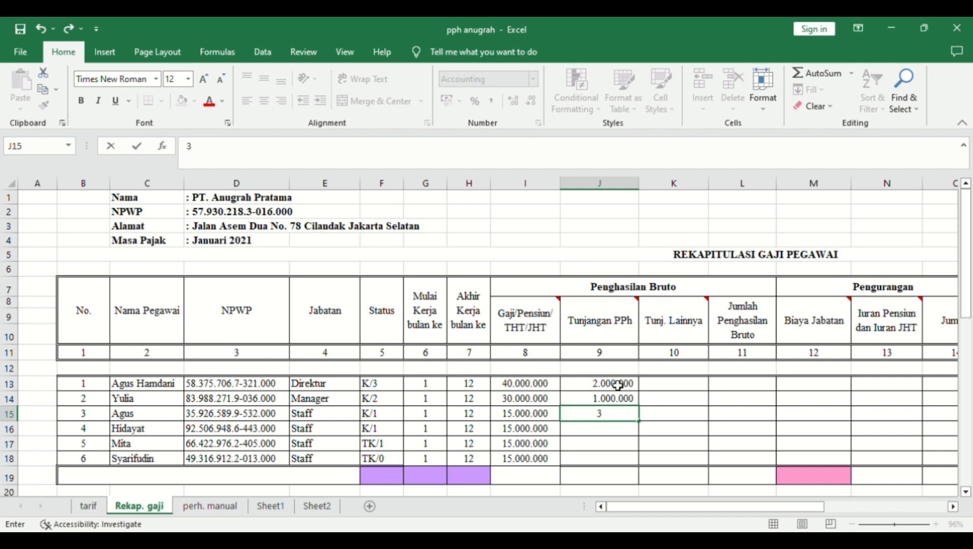
pyautogui.write('00.000')
pyautogui.press('Return')
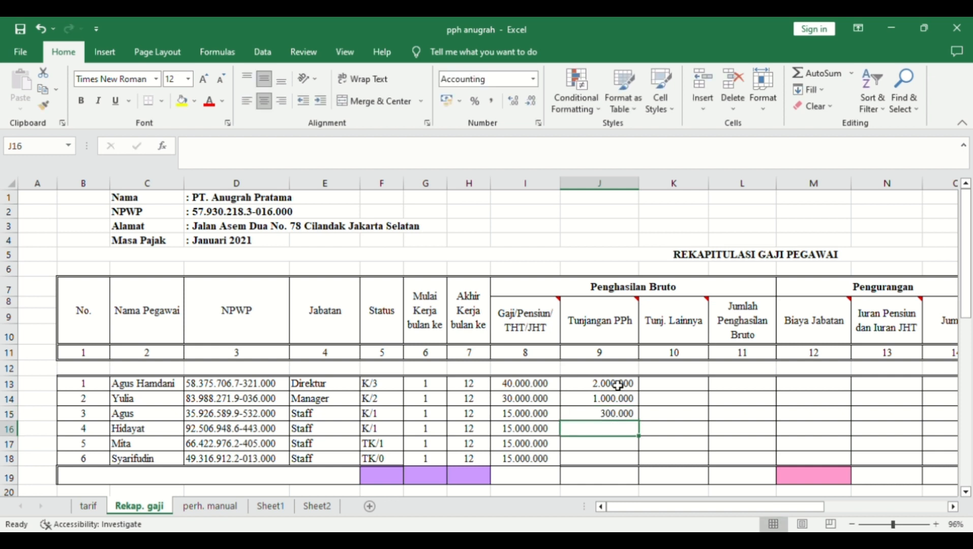
pyautogui.click(623, 416)
pyautogui.moveTo(639, 421); pyautogui.dragTo(630, 464)
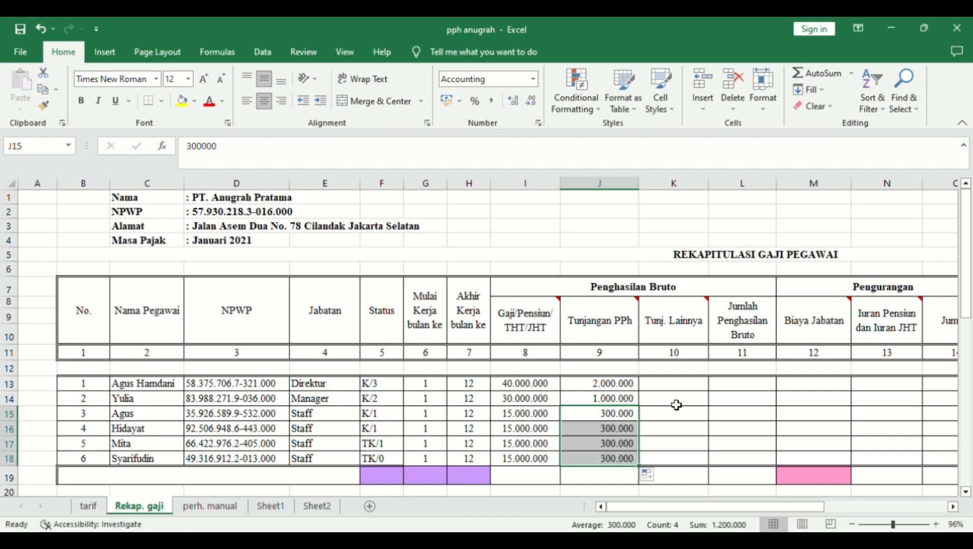
# - Enter other allowances of 1.000.000 in K13 and 500.000 in K14
pyautogui.click(672, 389)
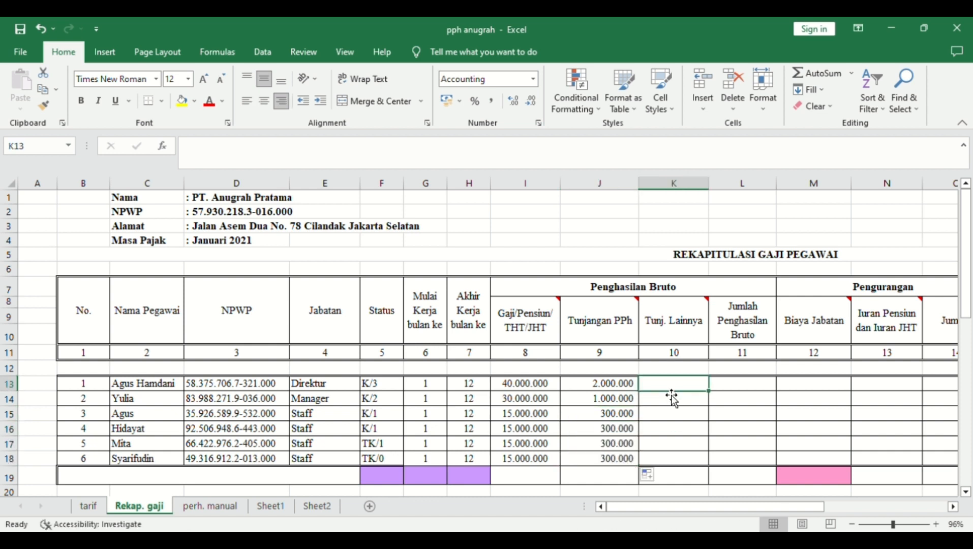
pyautogui.write('1000000')
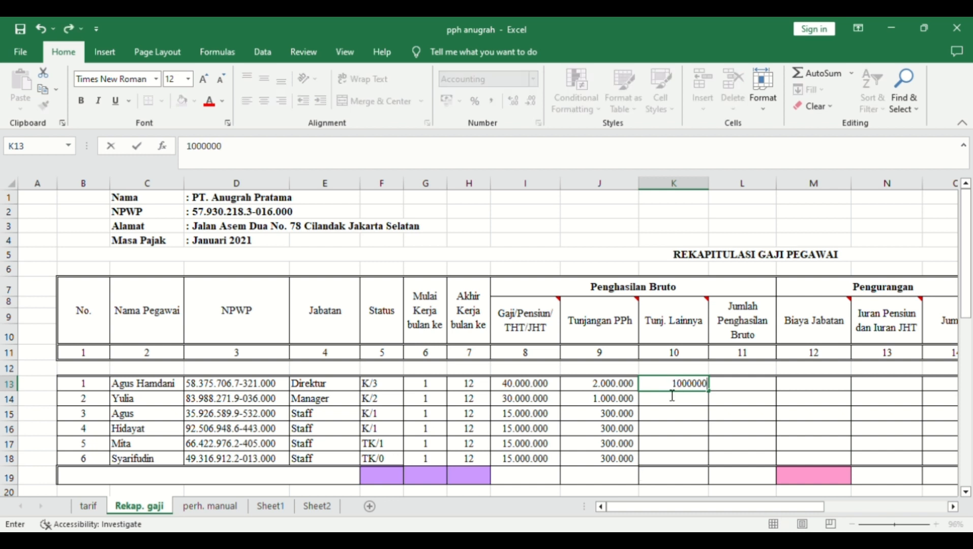
pyautogui.press('Return')
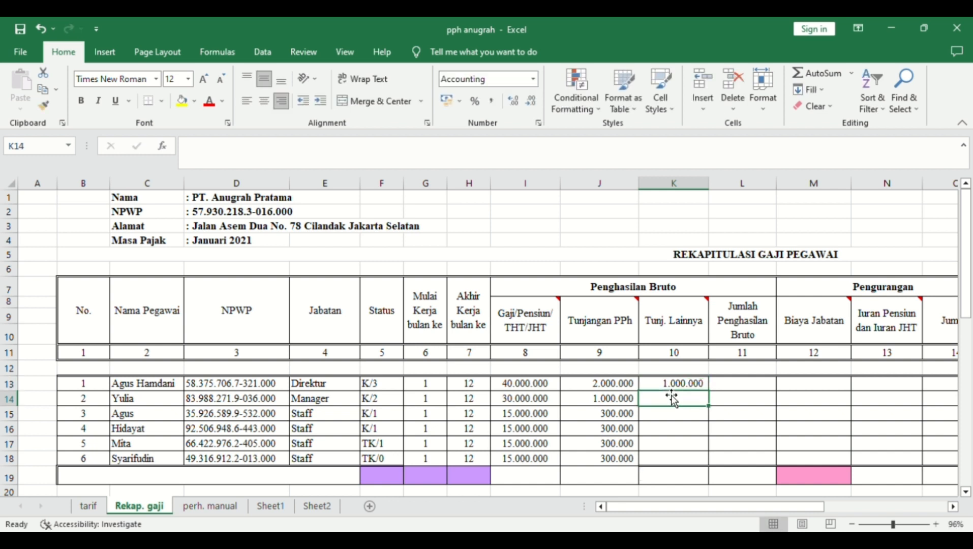
pyautogui.write('50')
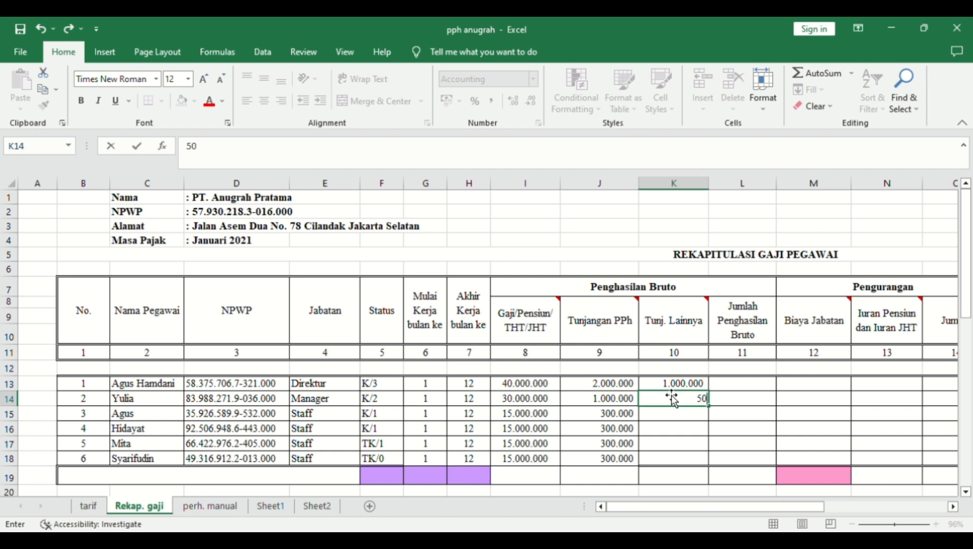
pyautogui.write('0.00000')
pyautogui.press('Right')
pyautogui.press('Up')
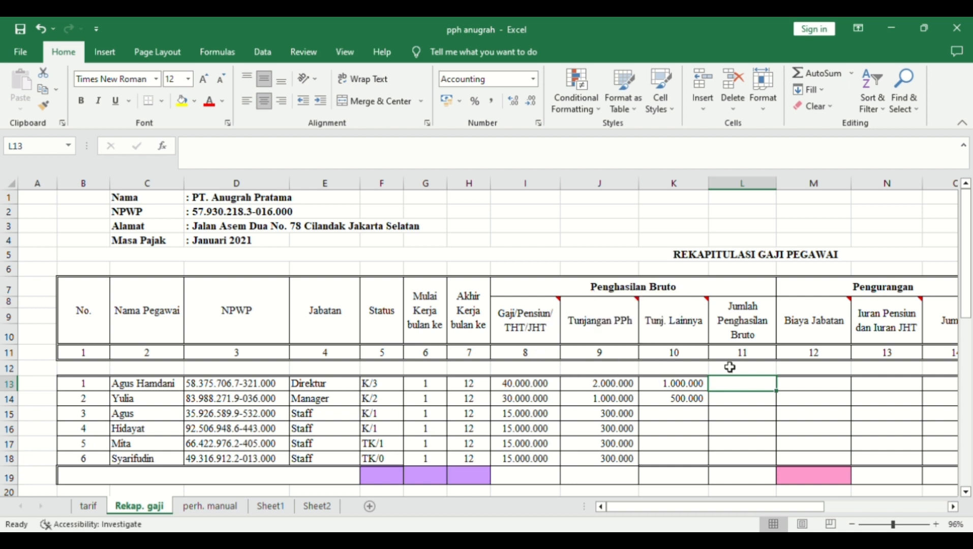
# - Enter =SUM(I13:K13) in L13 and fill it down to L18
pyautogui.write('=sum')
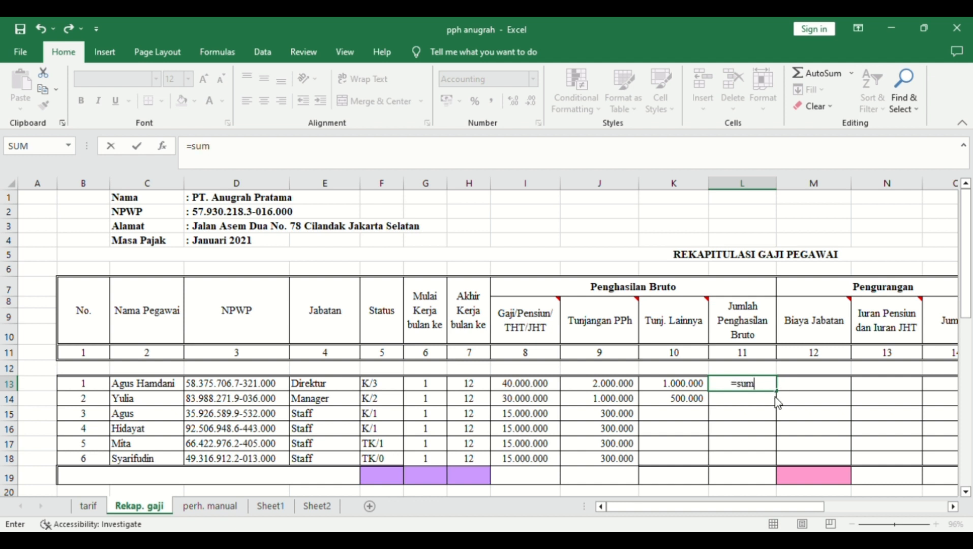
pyautogui.press('Tab')
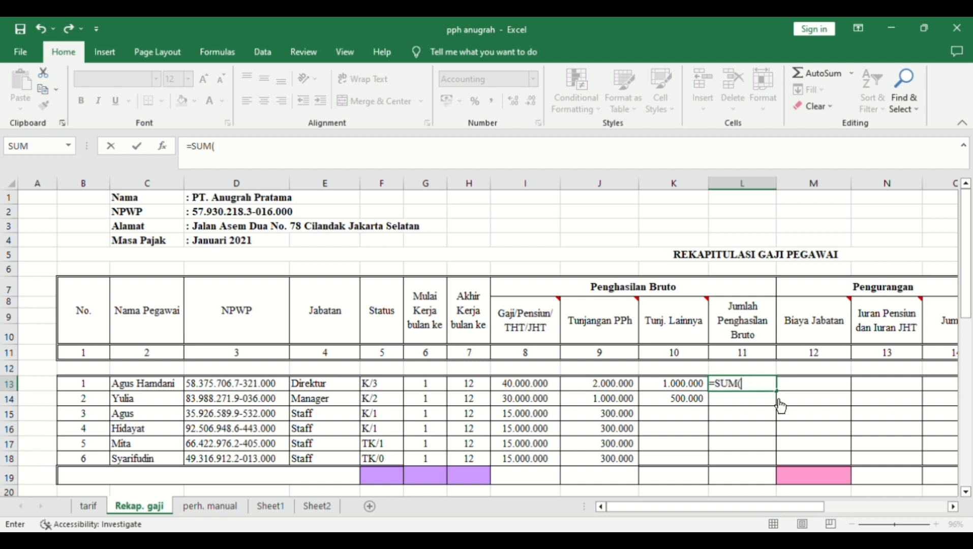
pyautogui.click(526, 389)
pyautogui.moveTo(527, 391); pyautogui.dragTo(655, 386)
pyautogui.press('Return')
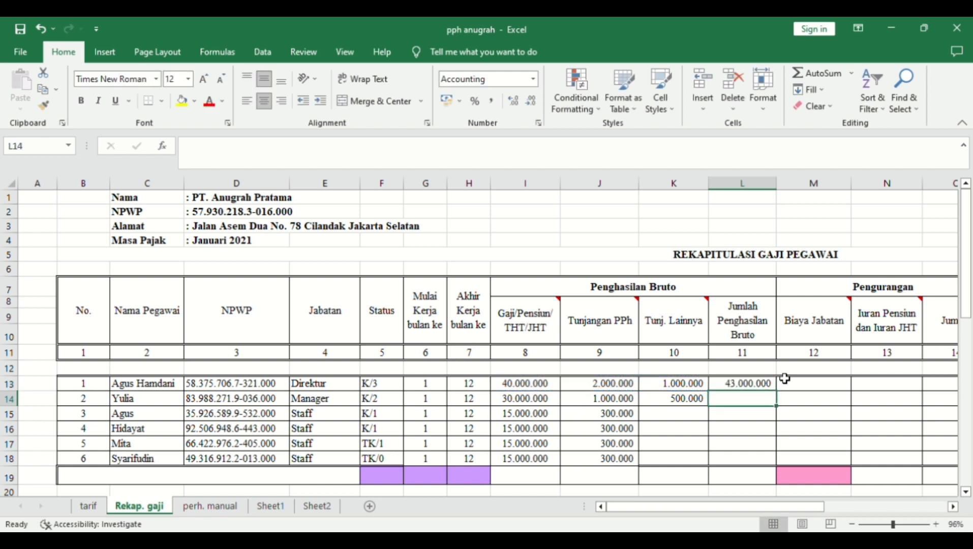
pyautogui.click(772, 384)
pyautogui.click(778, 395)
pyautogui.moveTo(780, 395); pyautogui.dragTo(775, 463)
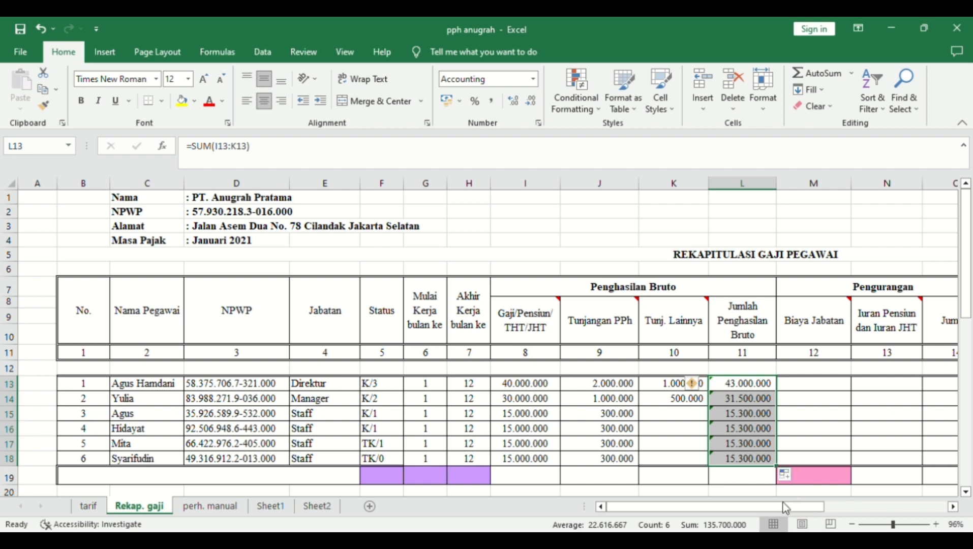
pyautogui.moveTo(765, 507); pyautogui.dragTo(806, 506)
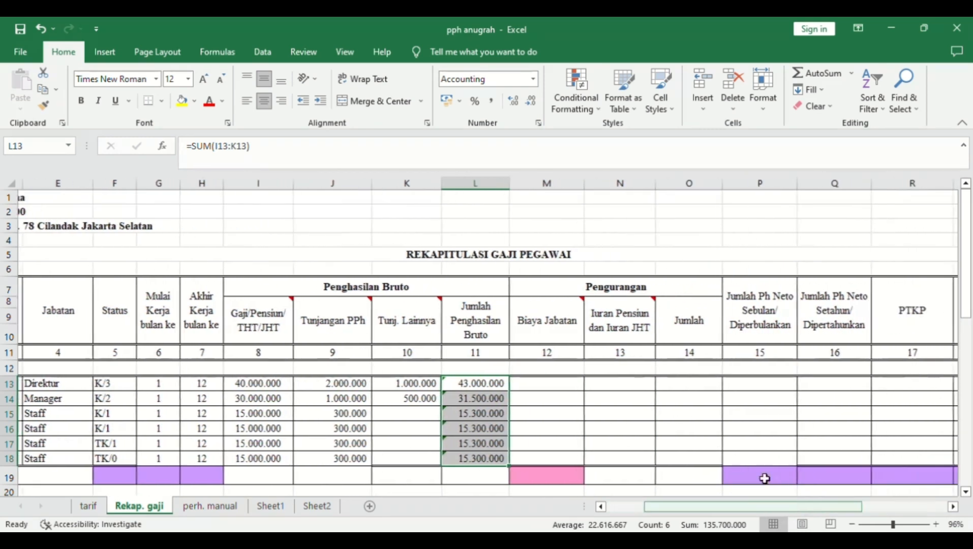
pyautogui.click(542, 392)
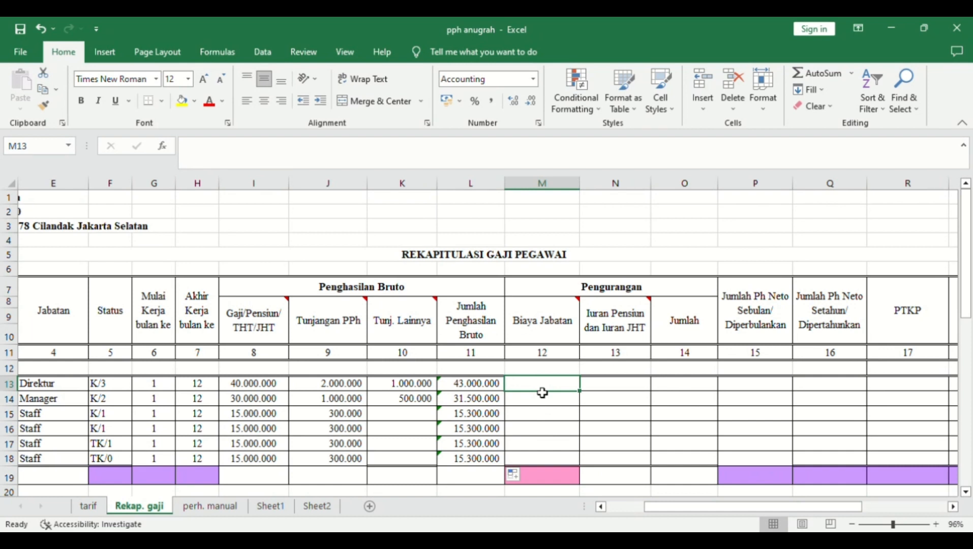
# - Enter =IF(L13*5%<=500000;L13*5%;500000) in M13 and fill it down to M18
pyautogui.moveTo(703, 507); pyautogui.dragTo(689, 509)
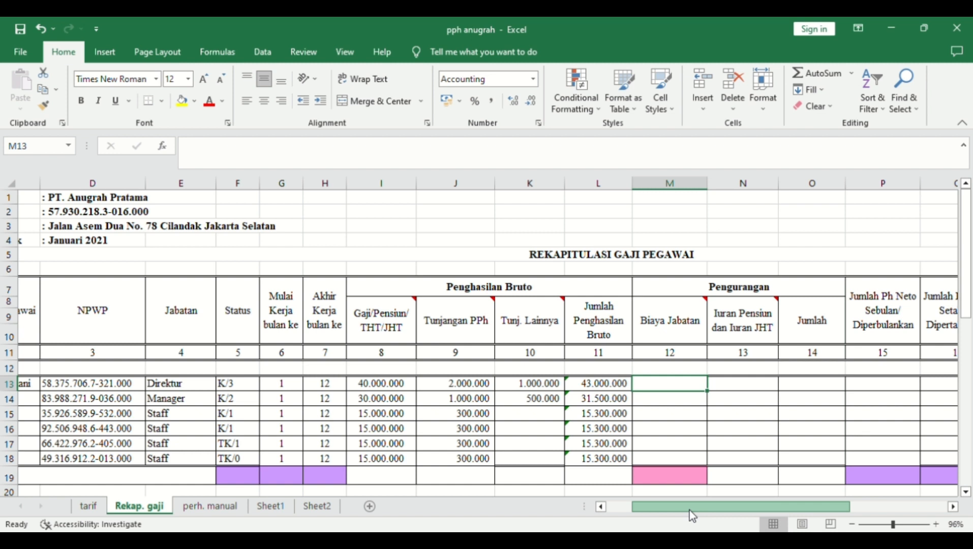
pyautogui.moveTo(689, 510); pyautogui.dragTo(692, 511)
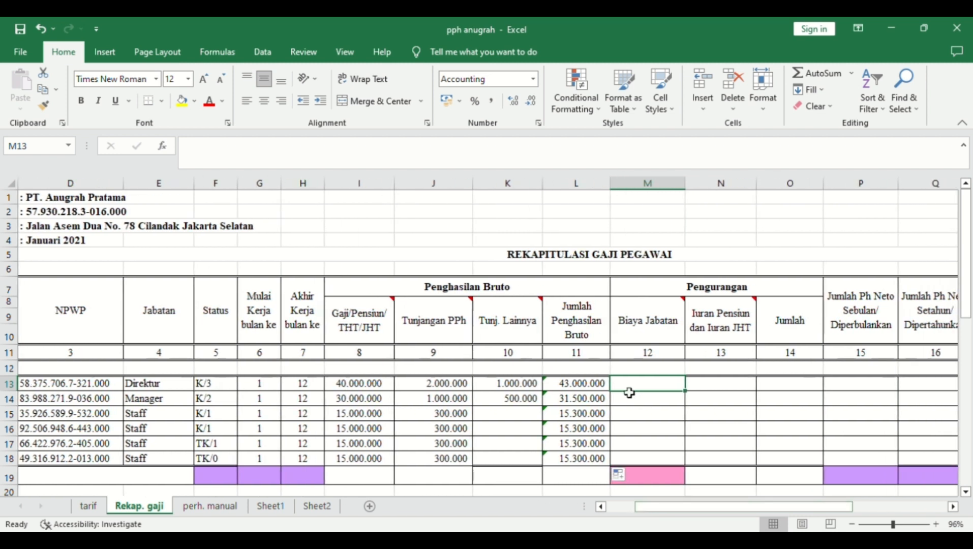
pyautogui.write('=if')
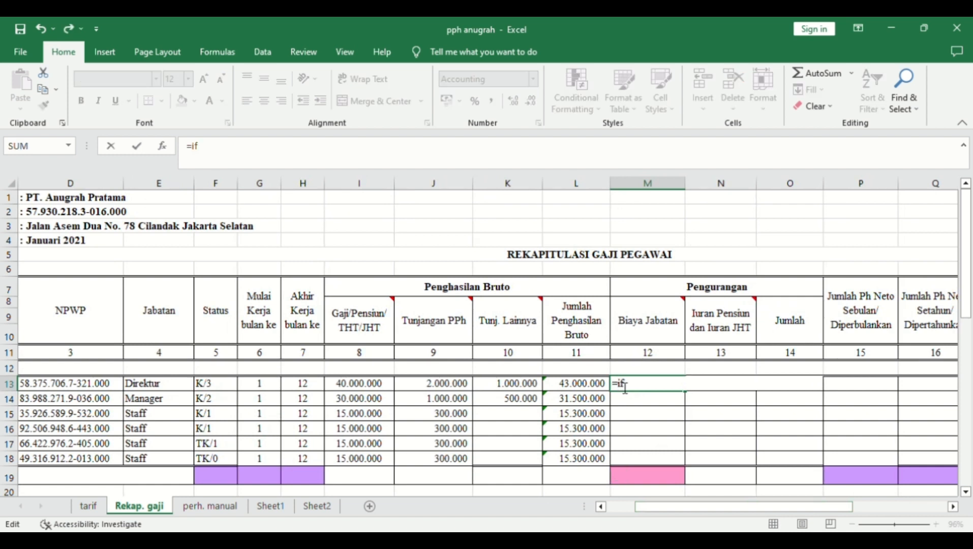
pyautogui.press('Tab')
pyautogui.click(583, 390)
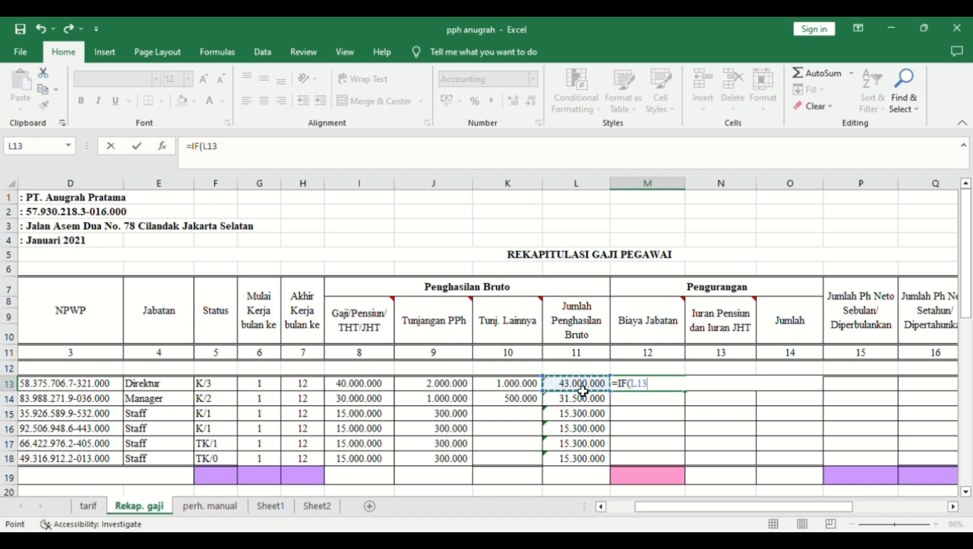
pyautogui.write('*5%')
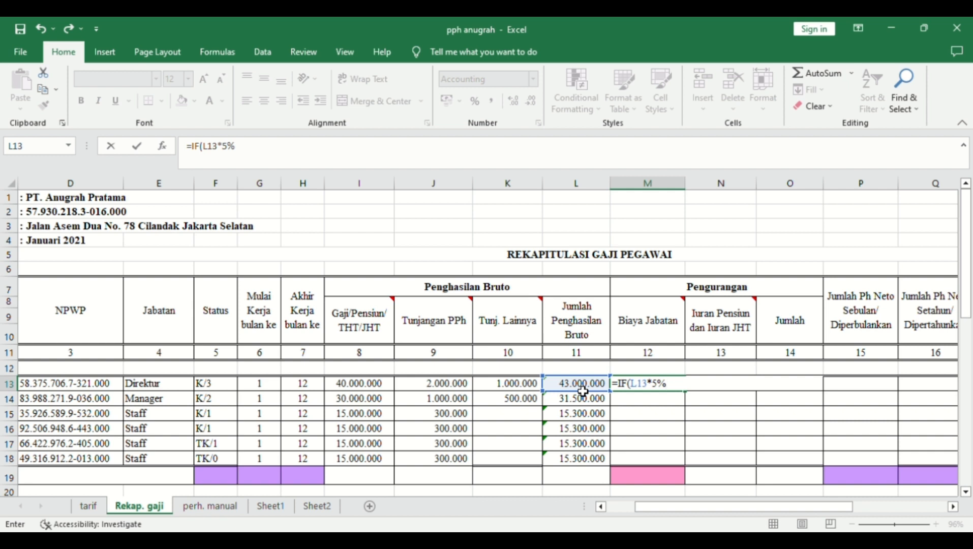
pyautogui.write('<=500000;')
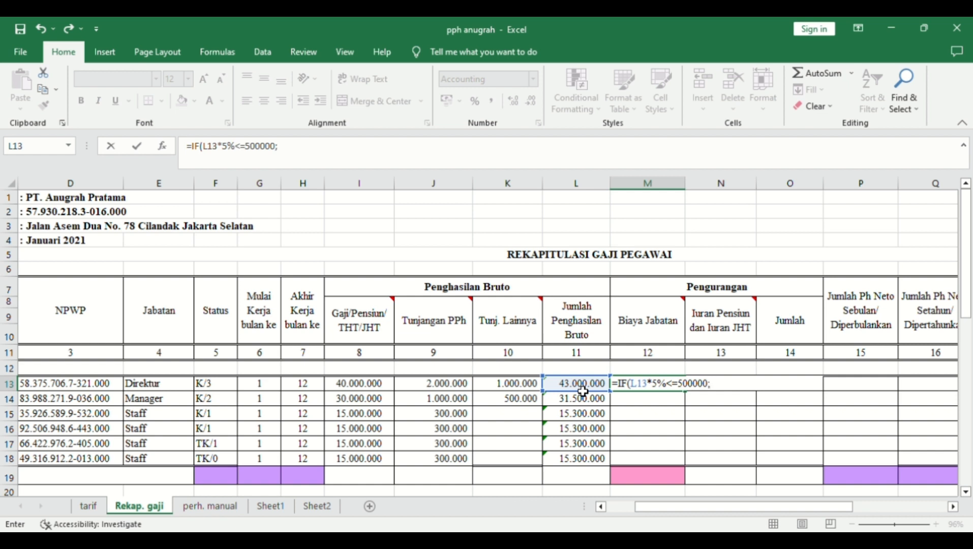
pyautogui.click(582, 390)
pyautogui.write('*5%')
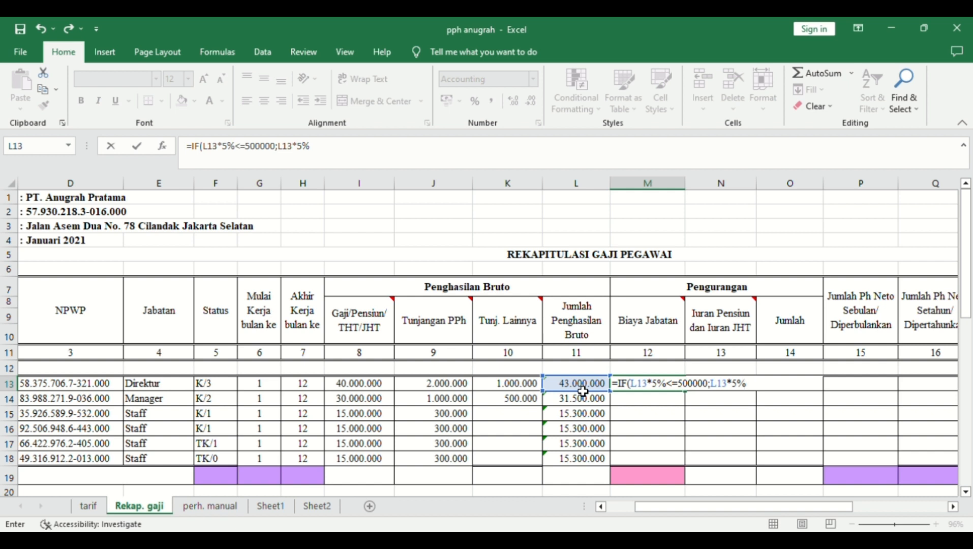
pyautogui.write(';500000')
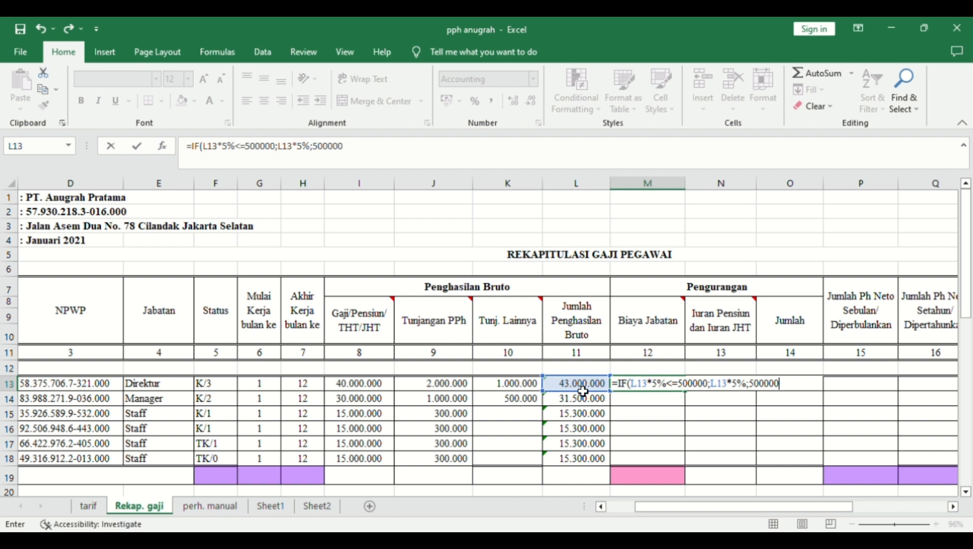
pyautogui.write(')')
pyautogui.press('Return')
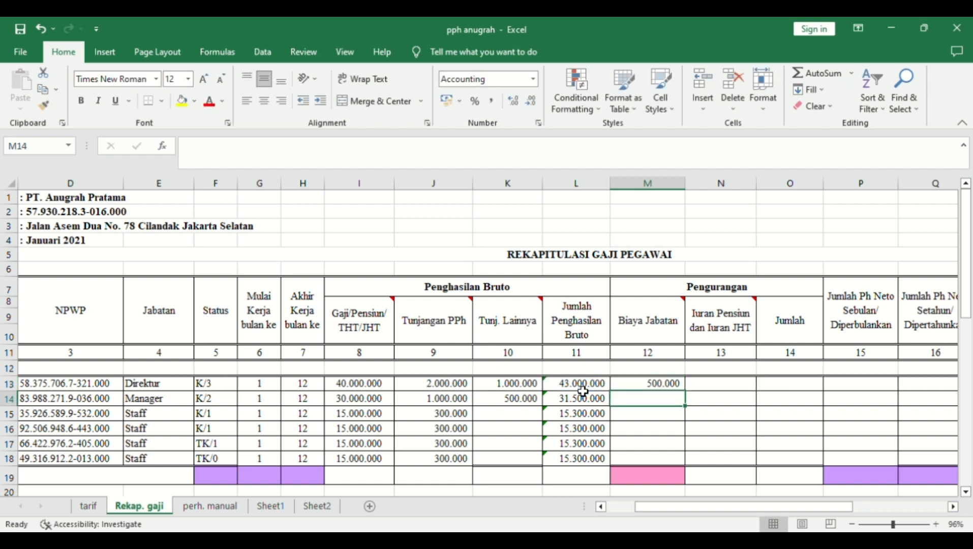
pyautogui.click(646, 388)
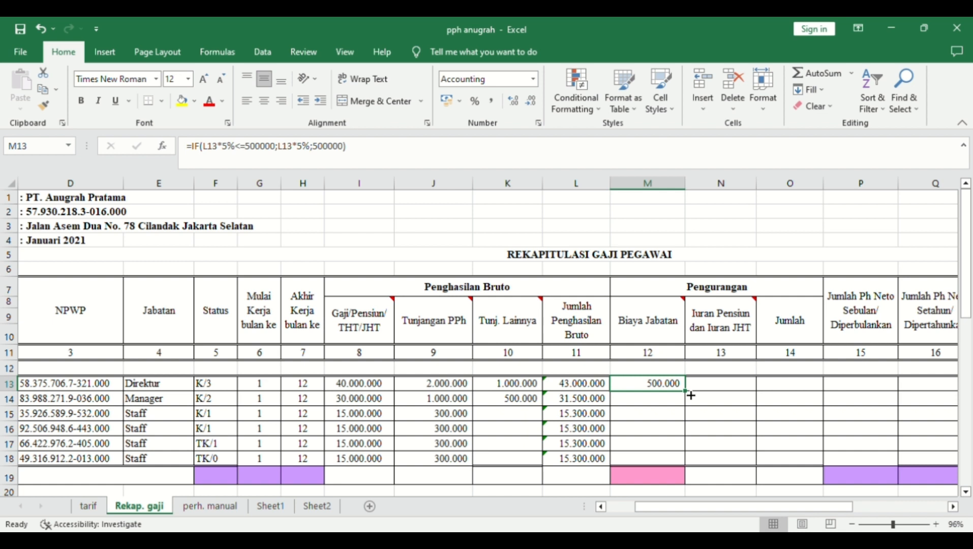
pyautogui.moveTo(685, 392); pyautogui.dragTo(682, 465)
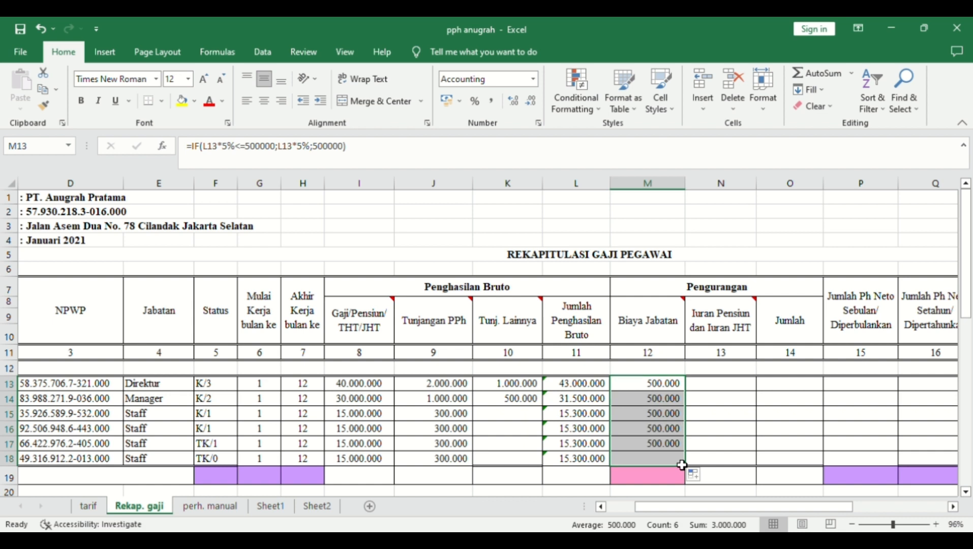
pyautogui.click(732, 388)
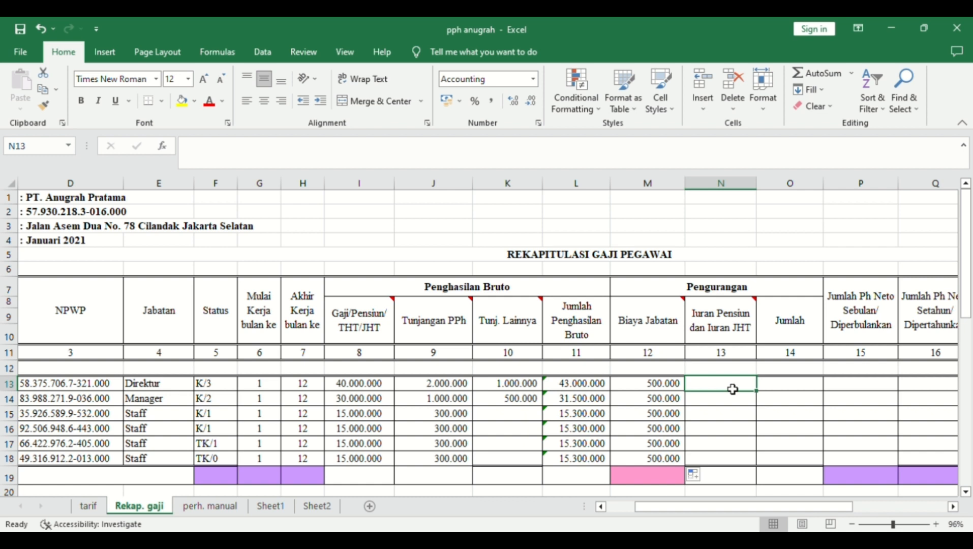
# - Enter =(3%*I13)+(1,5%*I13) in N13 and fill it down to N18
pyautogui.write('=')
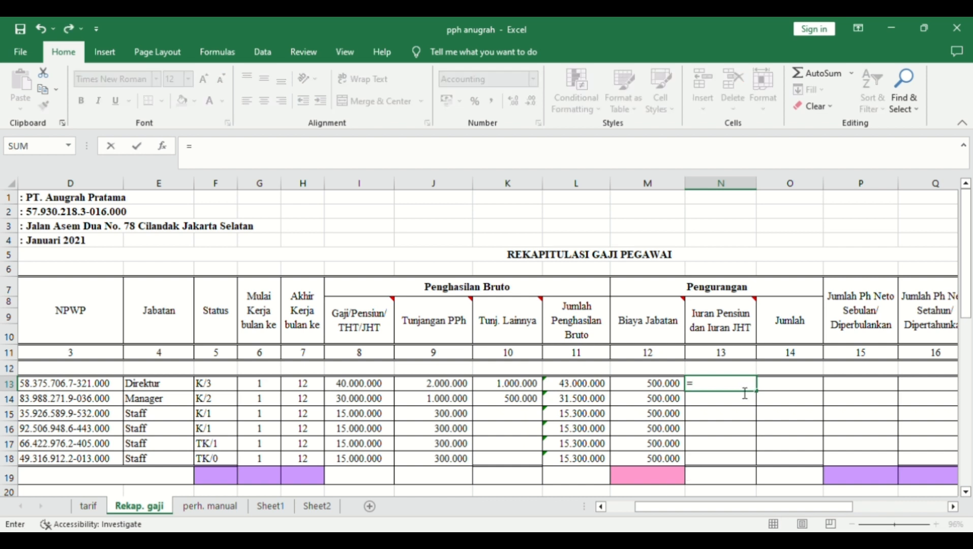
pyautogui.write('(3%*')
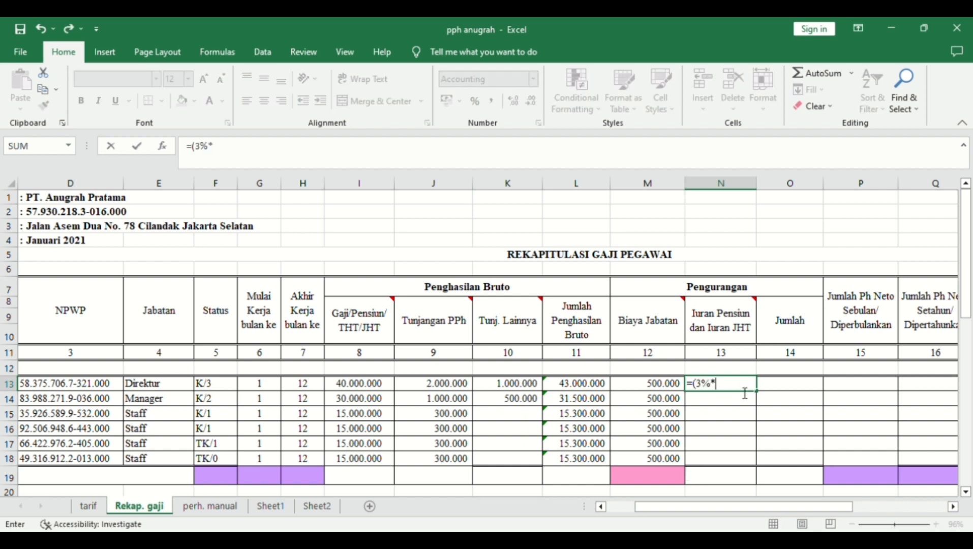
pyautogui.click(390, 387)
pyautogui.write(')+')
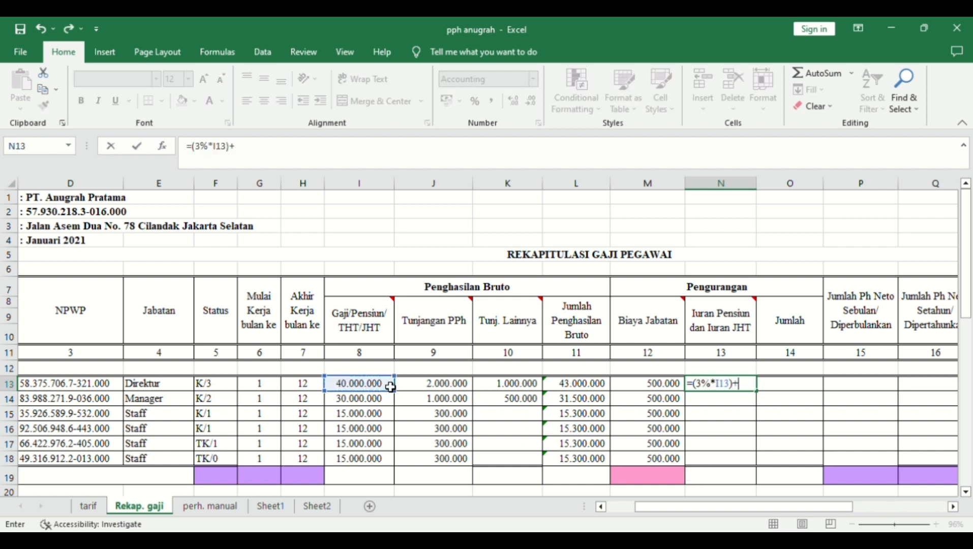
pyautogui.write('(1,5')
pyautogui.write('%*')
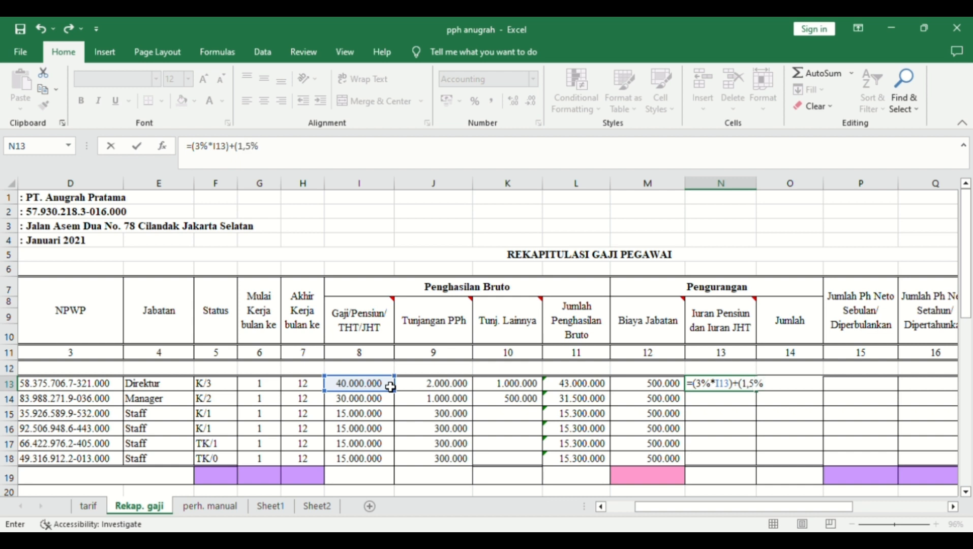
pyautogui.click(390, 387)
pyautogui.write(')')
pyautogui.press('Return')
pyautogui.click(732, 384)
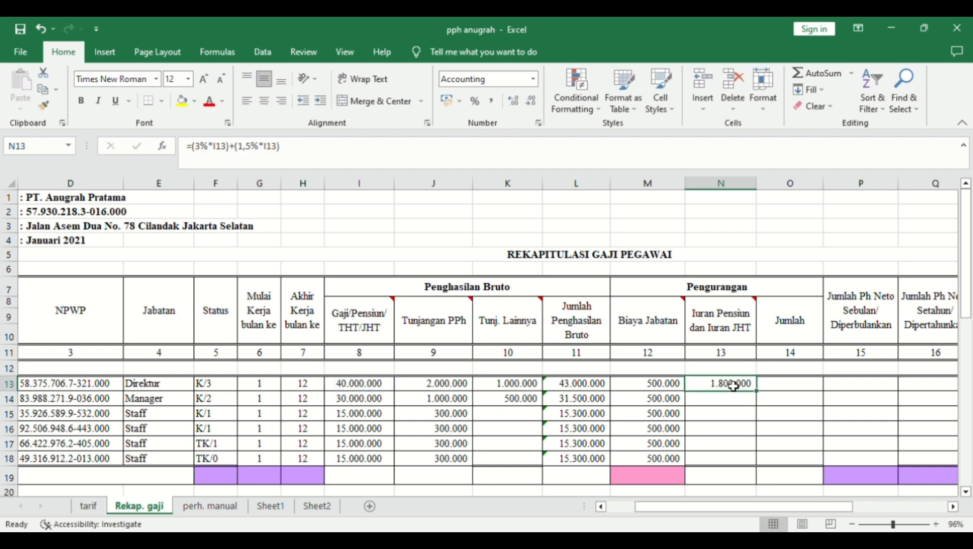
pyautogui.moveTo(762, 397); pyautogui.dragTo(751, 467)
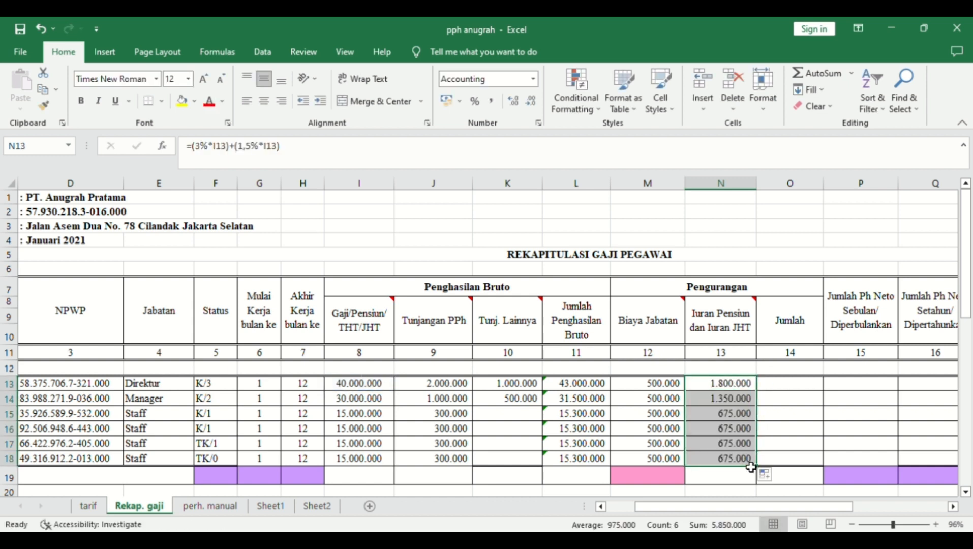
pyautogui.click(788, 391)
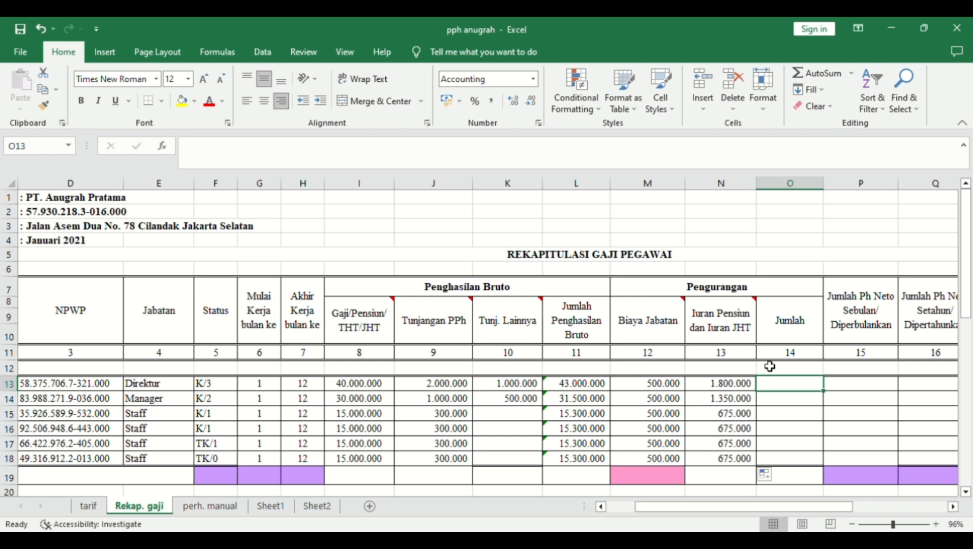
# - Enter =SUM(M13:N13) in O13 and fill it down to O18
pyautogui.write('=sum(')
pyautogui.moveTo(672, 385); pyautogui.dragTo(701, 384)
pyautogui.press('Return')
pyautogui.click(813, 385)
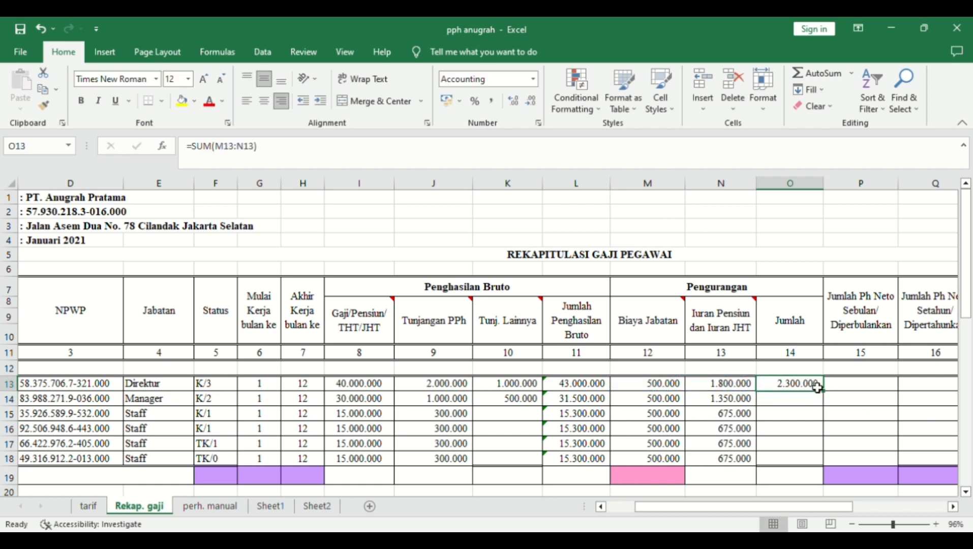
pyautogui.moveTo(823, 391); pyautogui.dragTo(824, 472)
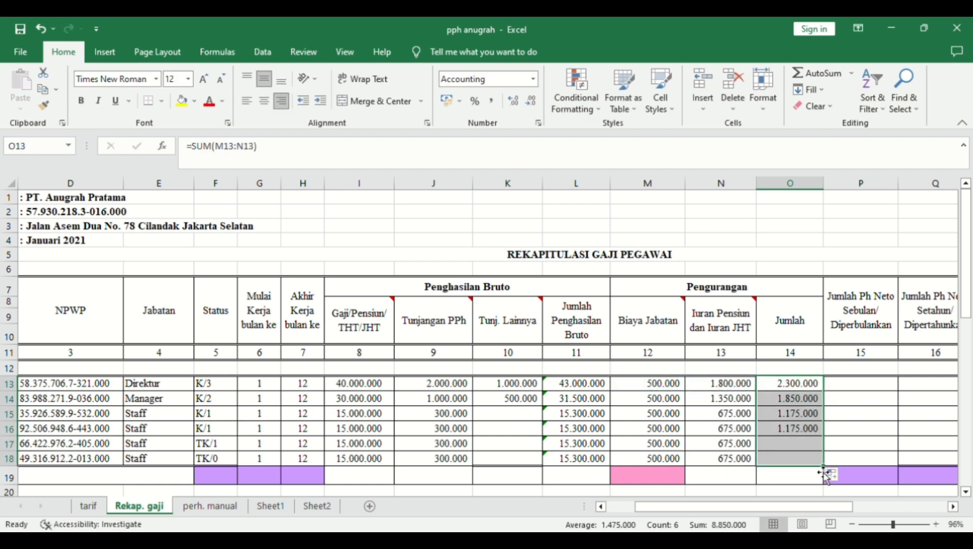
pyautogui.moveTo(873, 501); pyautogui.dragTo(875, 501)
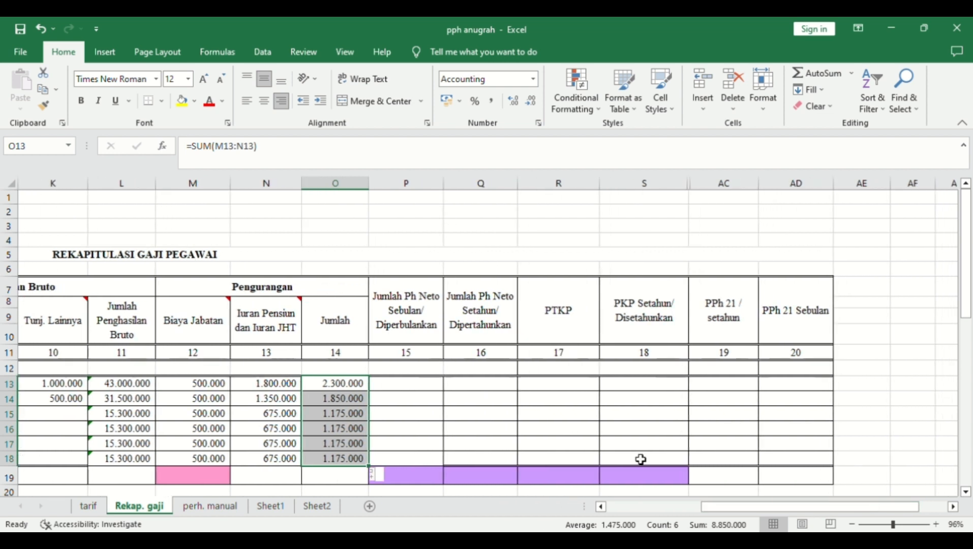
# - Enter monthly net income =L13-O13 in P13 and fill it down to row 18
pyautogui.click(418, 399)
pyautogui.click(417, 388)
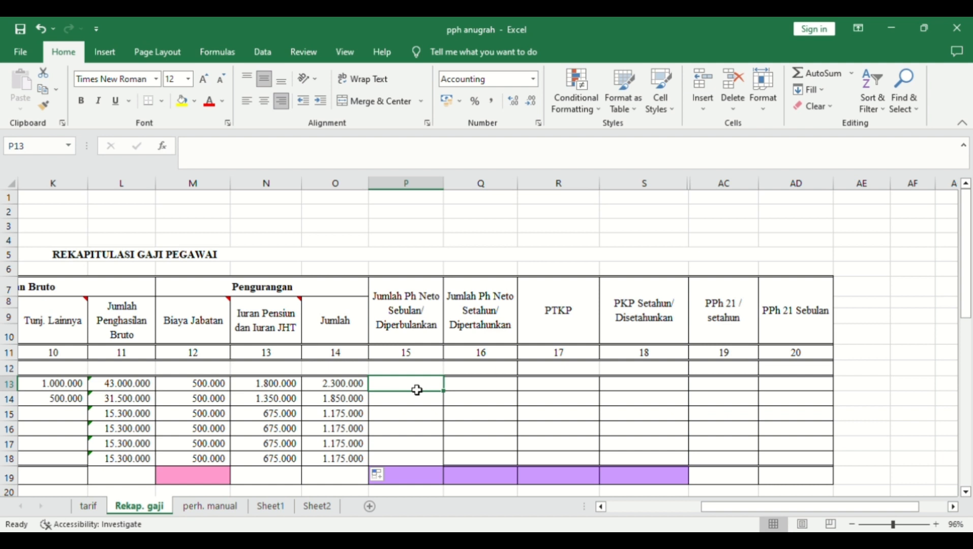
pyautogui.write('=')
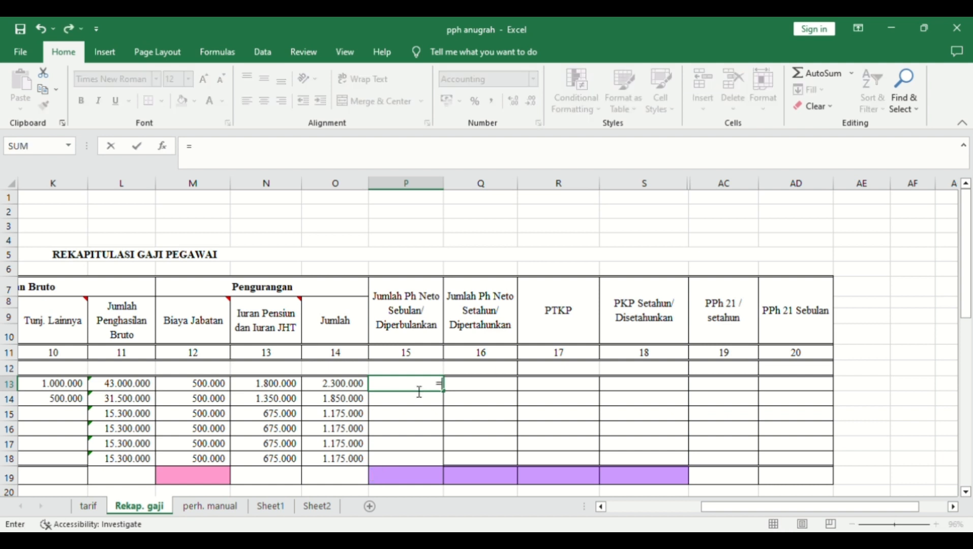
pyautogui.click(149, 388)
pyautogui.write('-')
pyautogui.click(335, 387)
pyautogui.press('Return')
pyautogui.click(440, 385)
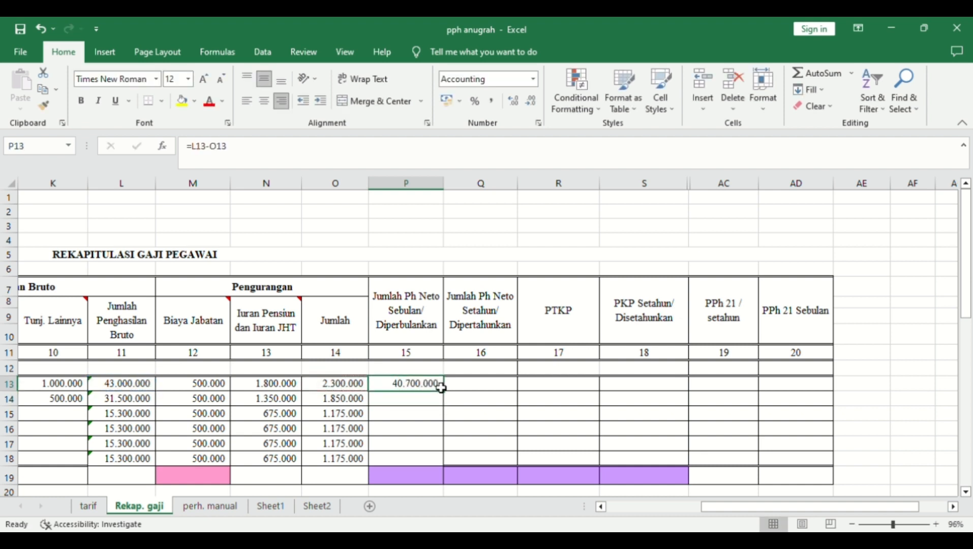
pyautogui.moveTo(448, 397); pyautogui.dragTo(440, 463)
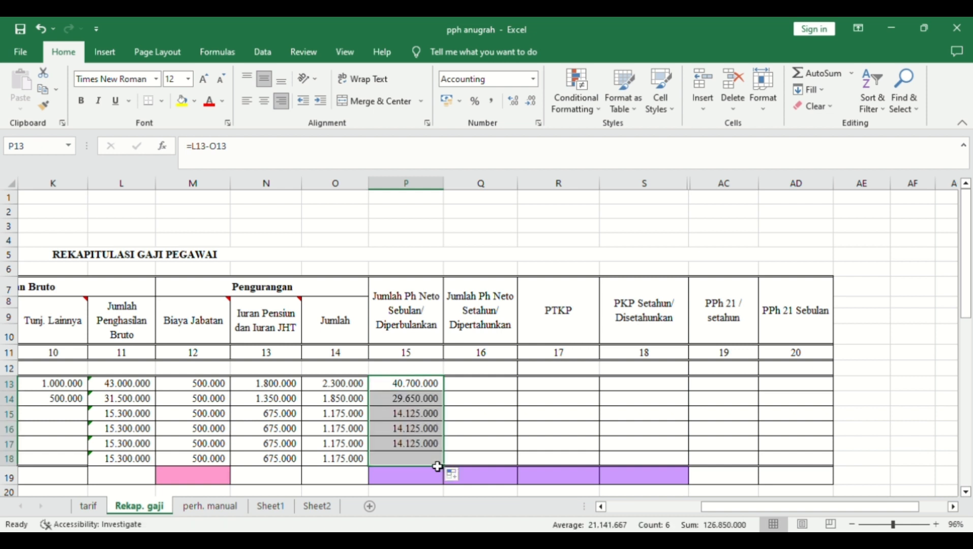
# - Enter annualised net income =P13*12 in Q13 and fill it down to row 18
pyautogui.click(479, 392)
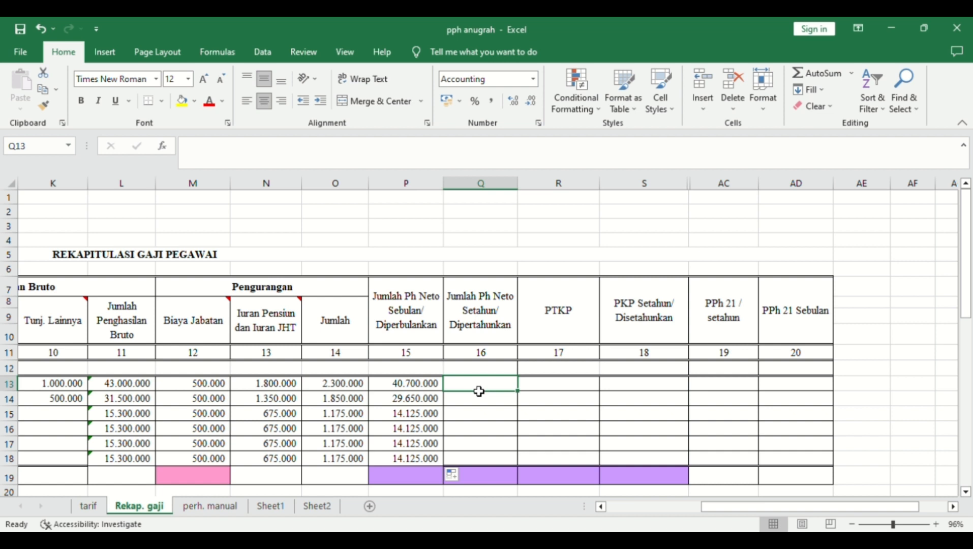
pyautogui.write('=')
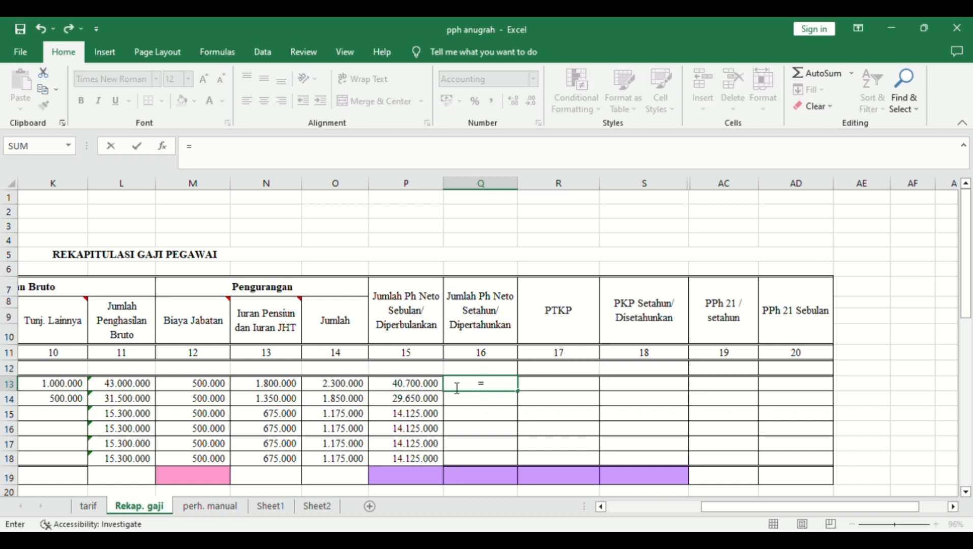
pyautogui.click(435, 390)
pyautogui.write('*12')
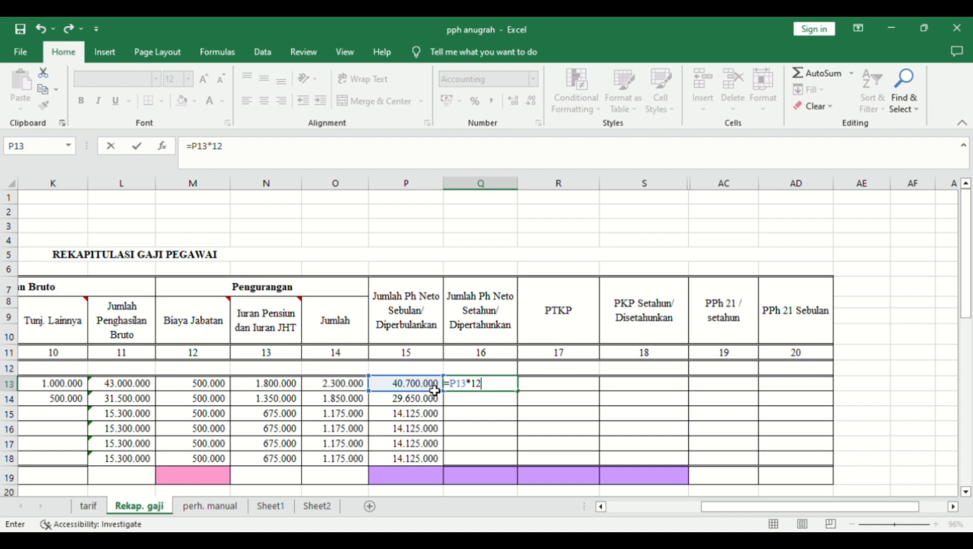
pyautogui.press('Return')
pyautogui.click(493, 384)
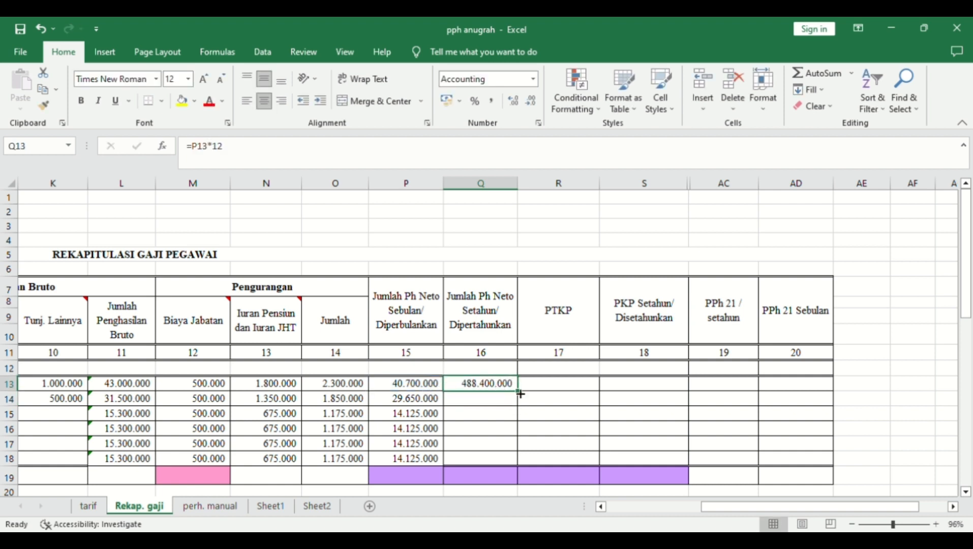
pyautogui.moveTo(517, 391); pyautogui.dragTo(513, 460)
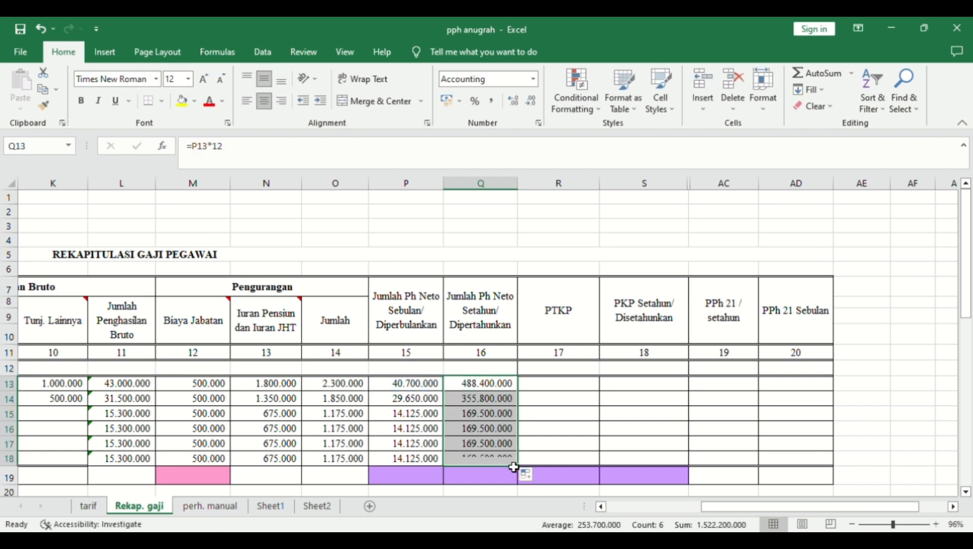
pyautogui.click(587, 391)
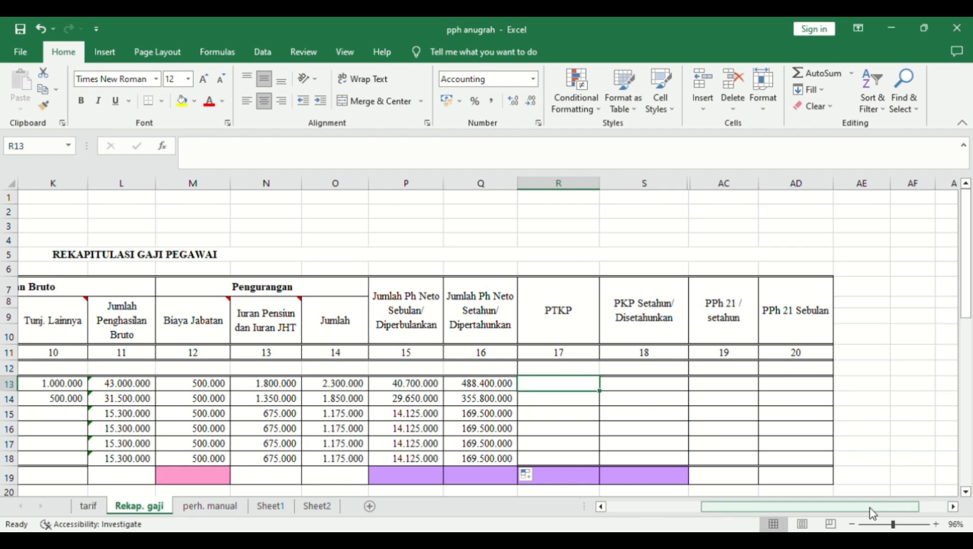
# - Enter PTKP amounts 72.000.000 and 67.500.000 for the first two employees
pyautogui.moveTo(867, 508)
pyautogui.mouseDown()
pyautogui.moveTo(810, 510)
pyautogui.moveTo(800, 525)
pyautogui.moveTo(854, 520)
pyautogui.mouseUp()
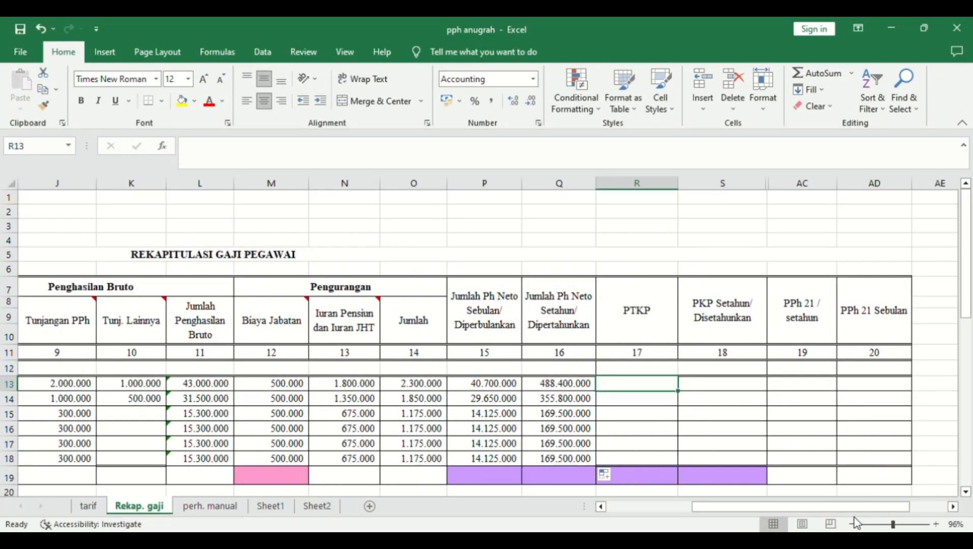
pyautogui.write('72.000.')
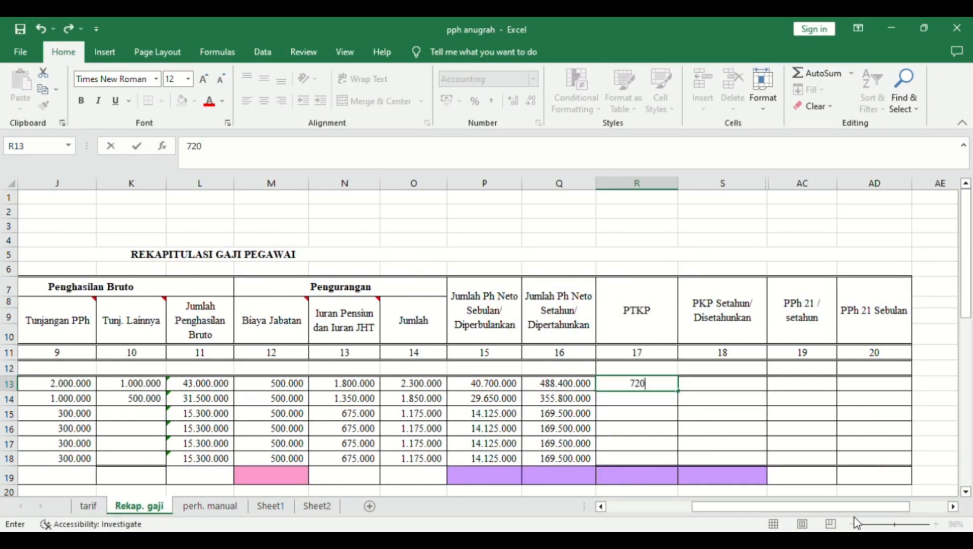
pyautogui.write('00000')
pyautogui.press('Return')
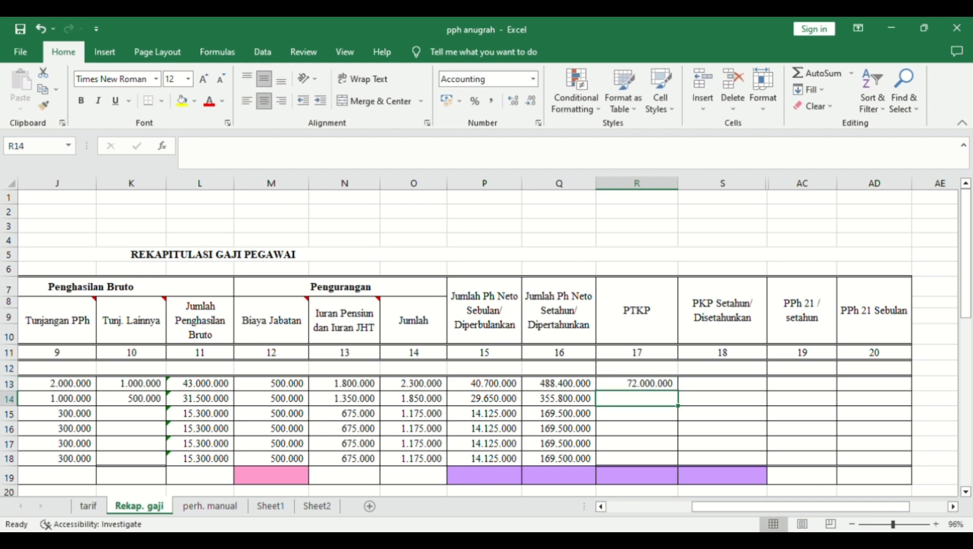
pyautogui.moveTo(872, 507); pyautogui.dragTo(731, 530)
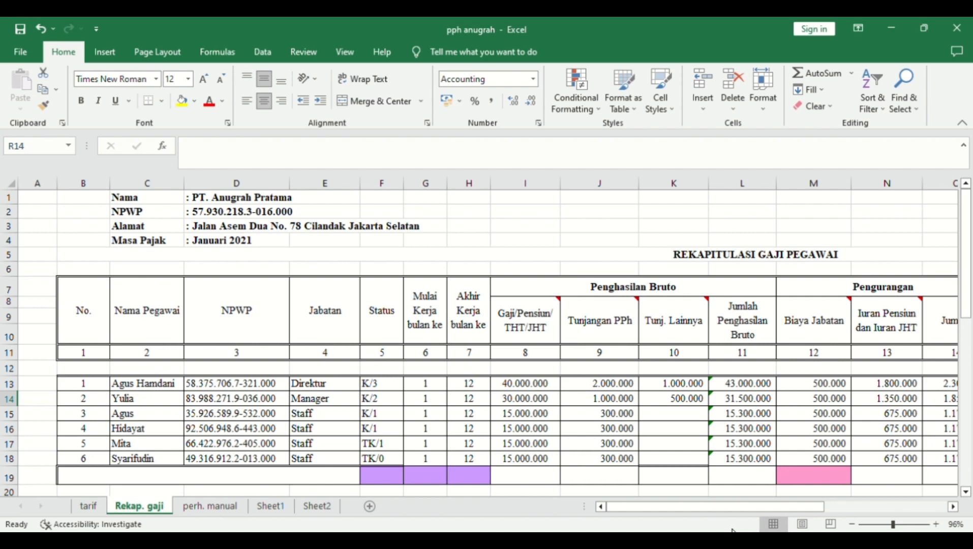
pyautogui.moveTo(732, 508); pyautogui.dragTo(804, 511)
pyautogui.write('67500000')
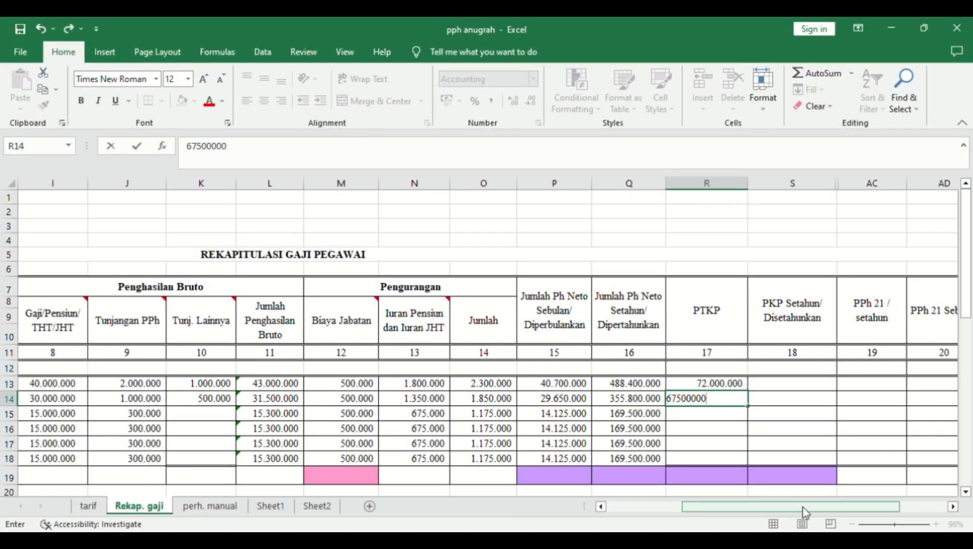
pyautogui.press('Return')
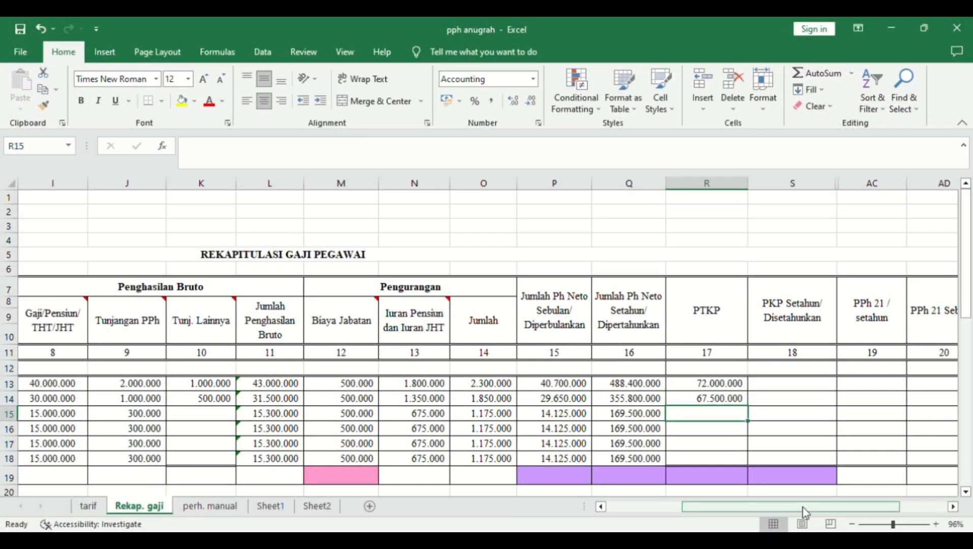
# - Enter PTKP 63.000.000 in R15 and R16
pyautogui.moveTo(804, 510); pyautogui.dragTo(706, 503)
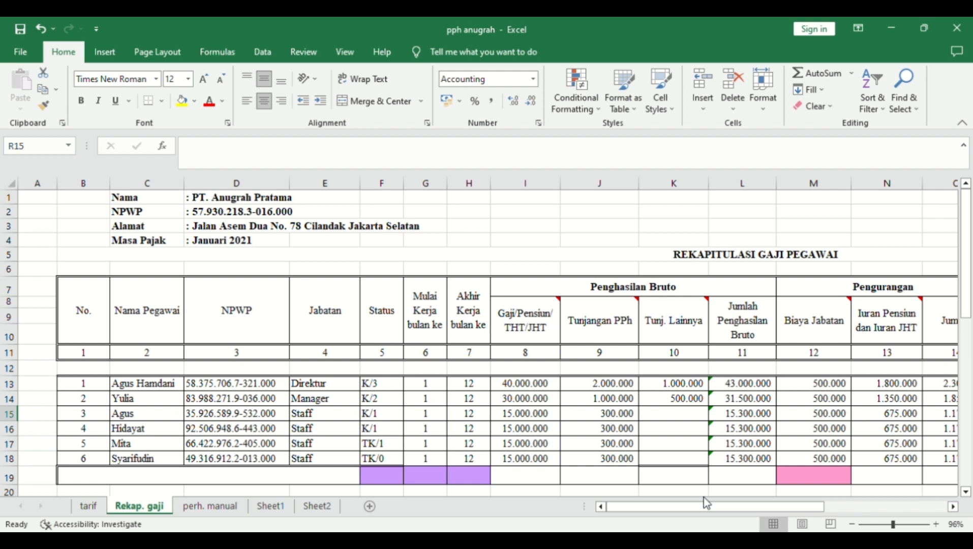
pyautogui.moveTo(707, 506); pyautogui.dragTo(759, 508)
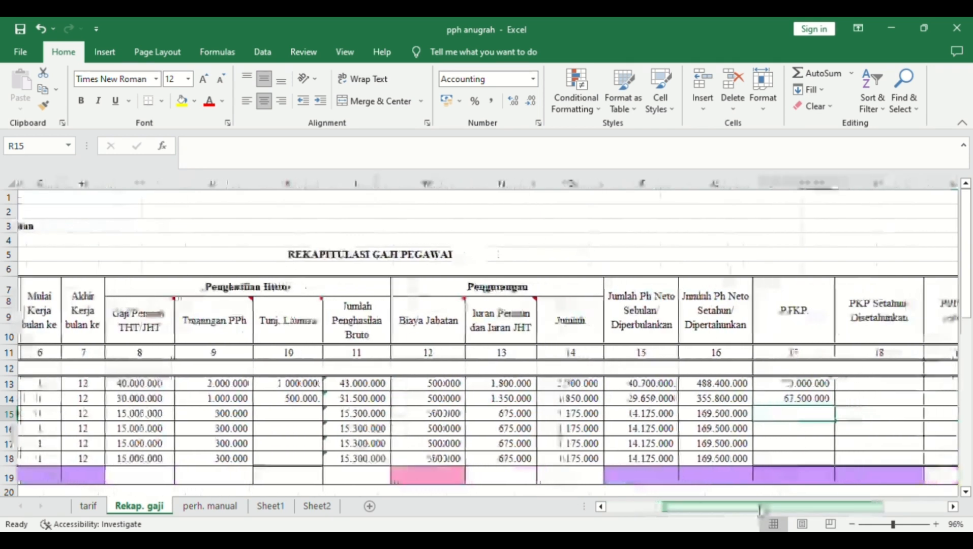
pyautogui.write('63')
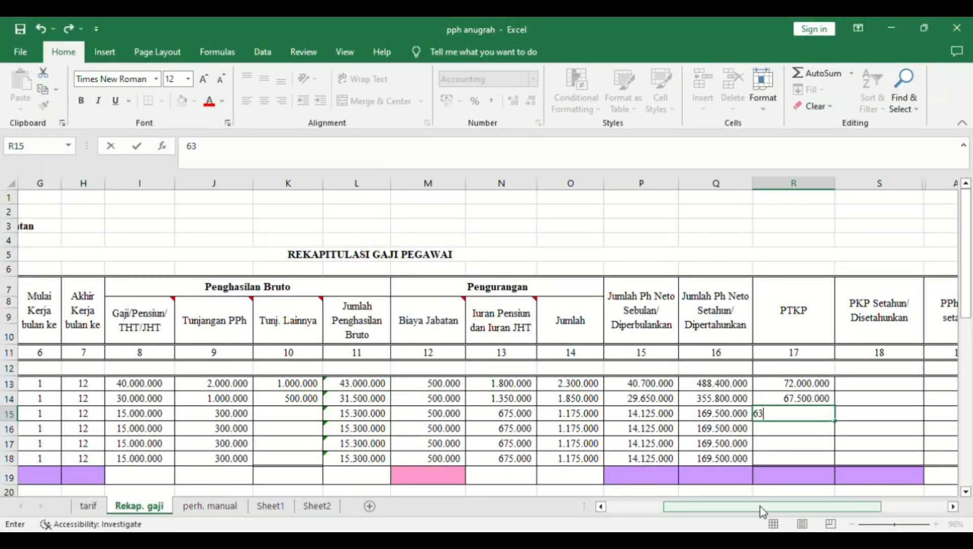
pyautogui.write('00000')
pyautogui.hotkey('ctrl', 'Return')
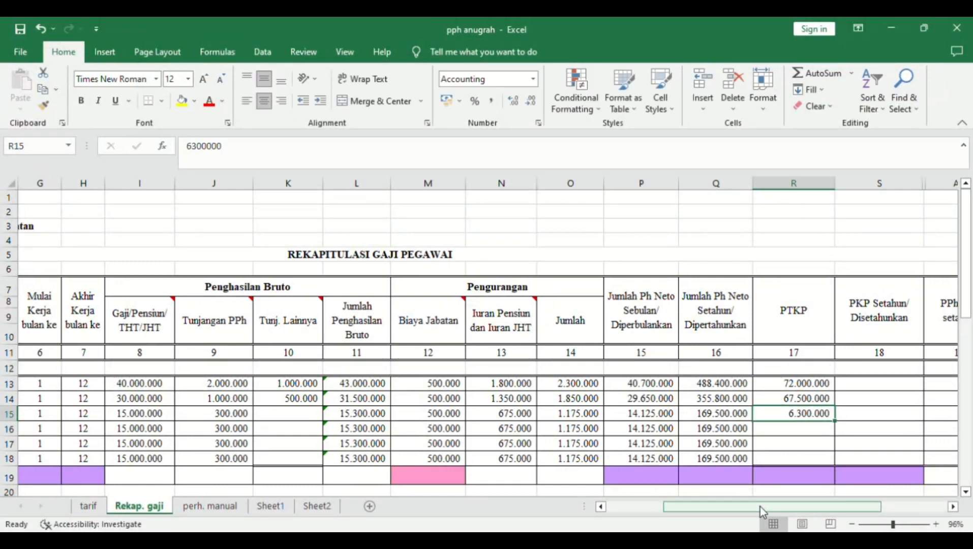
pyautogui.write('63')
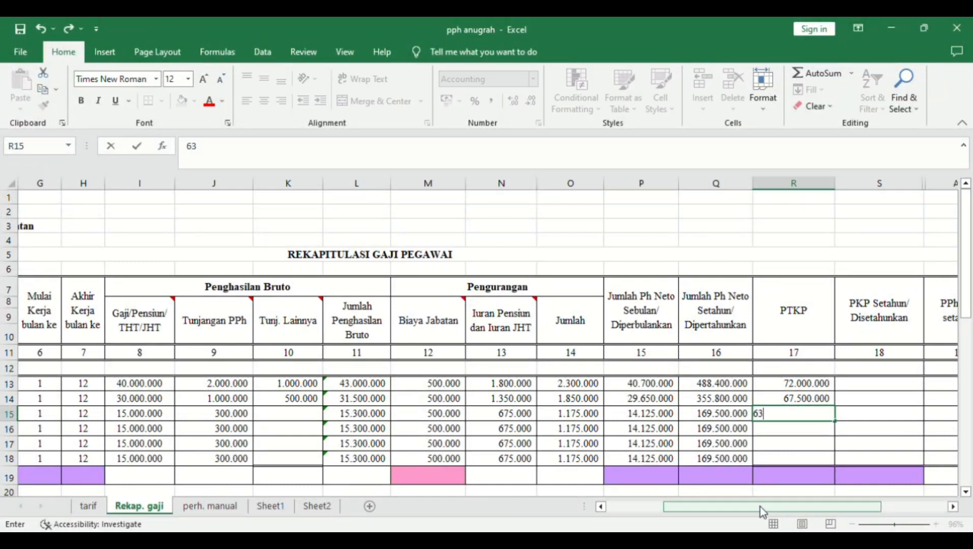
pyautogui.write('.000.000000')
pyautogui.press('Return')
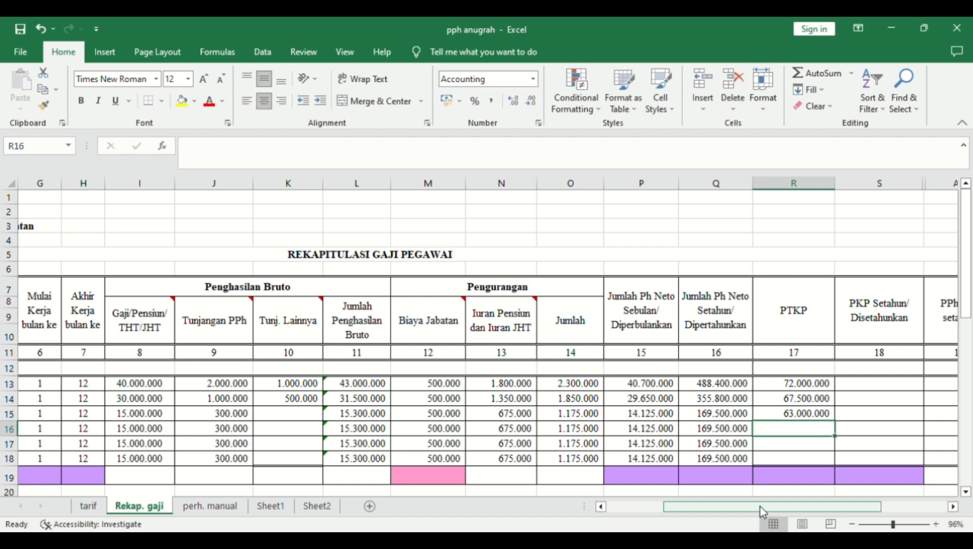
pyautogui.moveTo(760, 506); pyautogui.dragTo(671, 514)
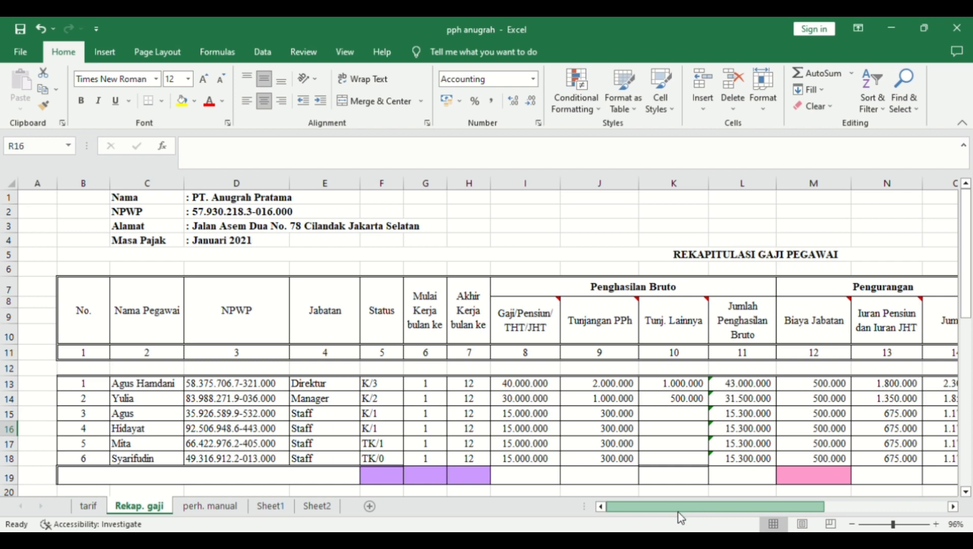
pyautogui.moveTo(707, 514); pyautogui.dragTo(793, 503)
pyautogui.write('63.000.000')
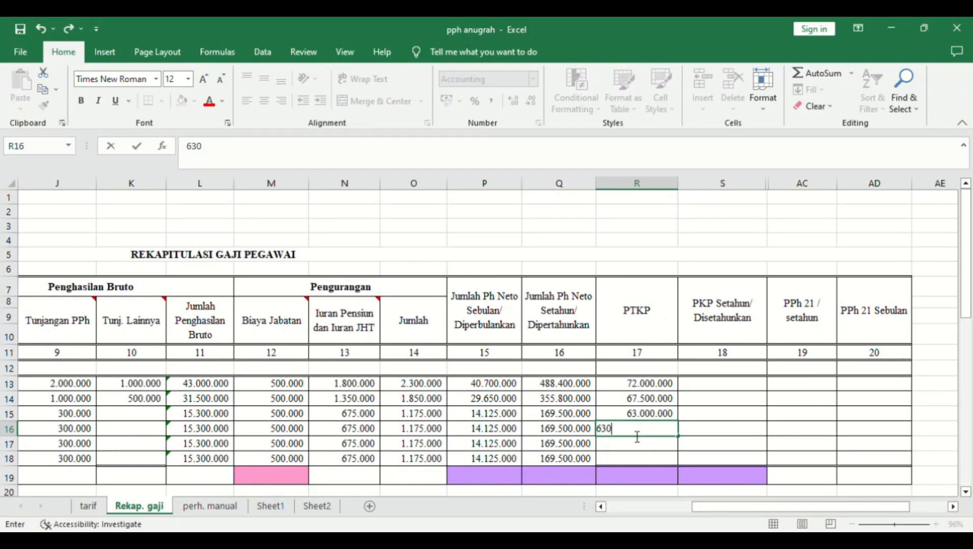
pyautogui.press('Return')
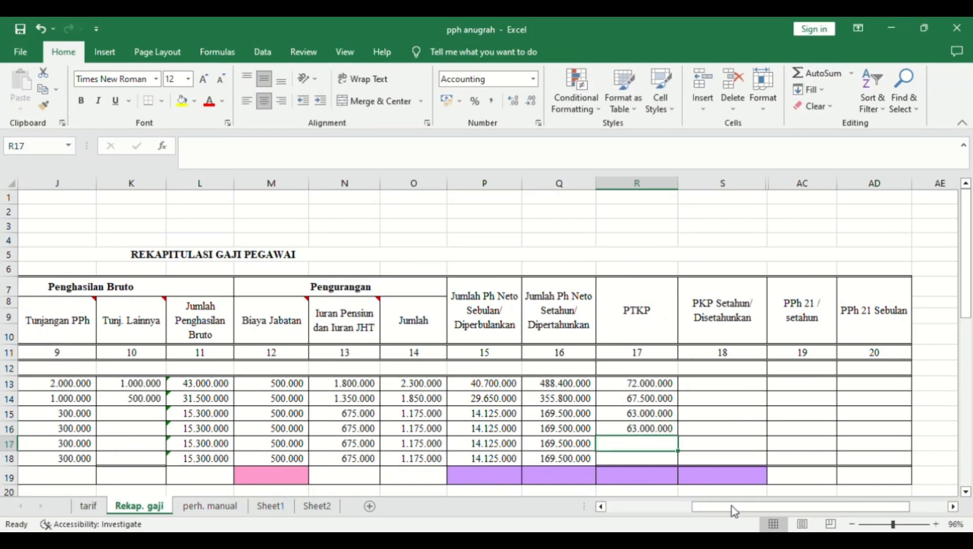
# - Enter PTKP 58.500.000 in R17 and begin typing 54.000.000 for the last employee
pyautogui.moveTo(729, 505); pyautogui.dragTo(735, 430)
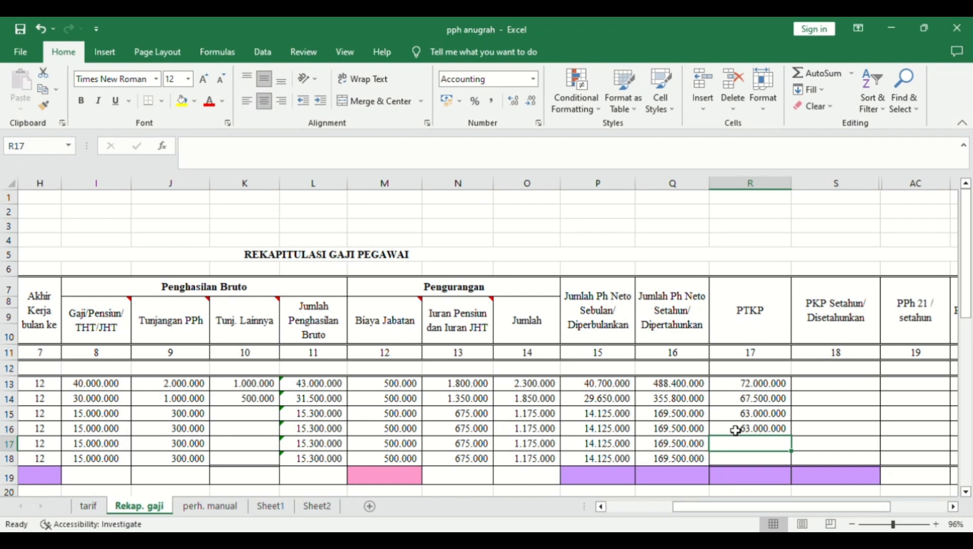
pyautogui.write('58.')
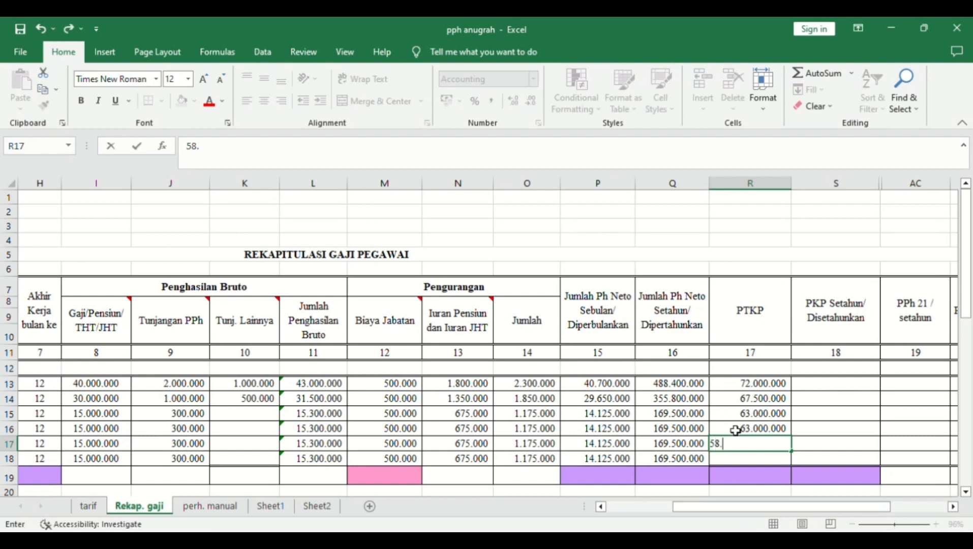
pyautogui.write('300')
pyautogui.press('BackSpace')
pyautogui.press('BackSpace')
pyautogui.press('BackSpace')
pyautogui.press('BackSpace')
pyautogui.write('500000')
pyautogui.hotkey('ctrl', 'Return')
pyautogui.press('Return')
pyautogui.moveTo(788, 507)
pyautogui.mouseDown()
pyautogui.moveTo(726, 513)
pyautogui.moveTo(799, 515)
pyautogui.mouseUp()
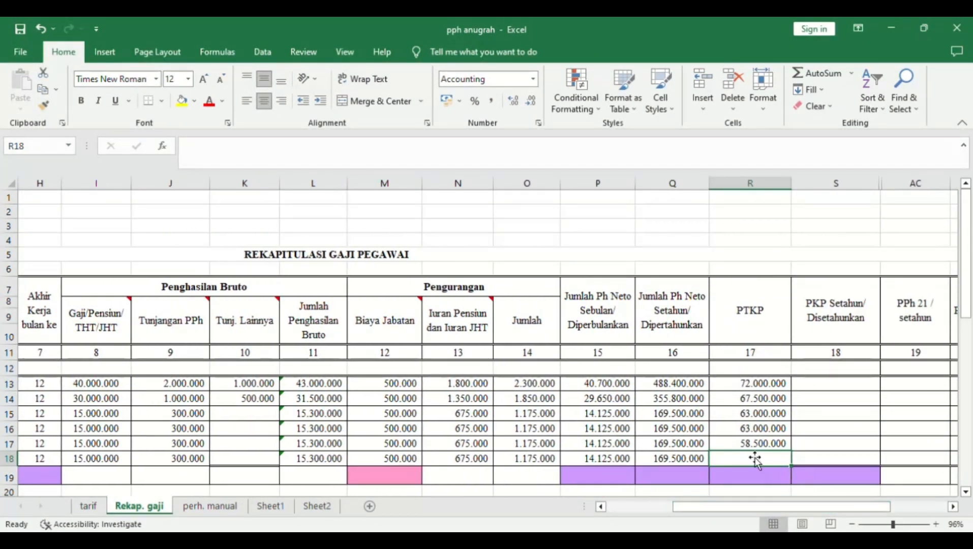
pyautogui.write('54.')
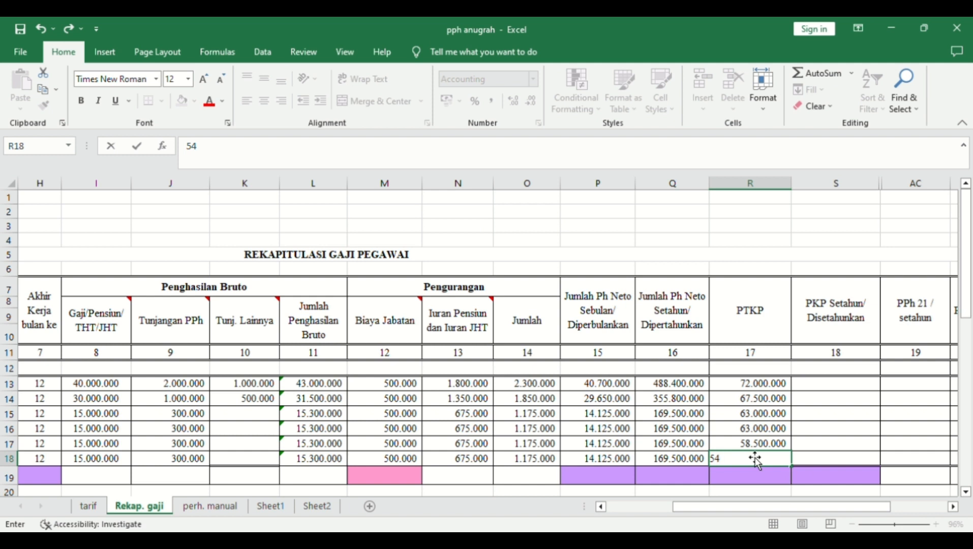
pyautogui.write('000.000')
# - Confirm the last PTKP of 54.000.000, then fill =Q13-R13 from S13 down to S18
pyautogui.press('Right')
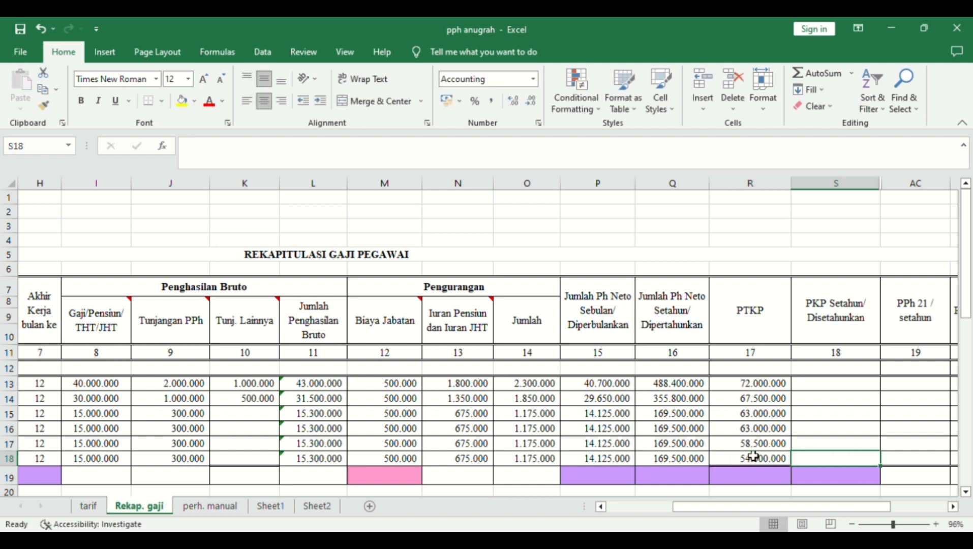
pyautogui.press('Up')
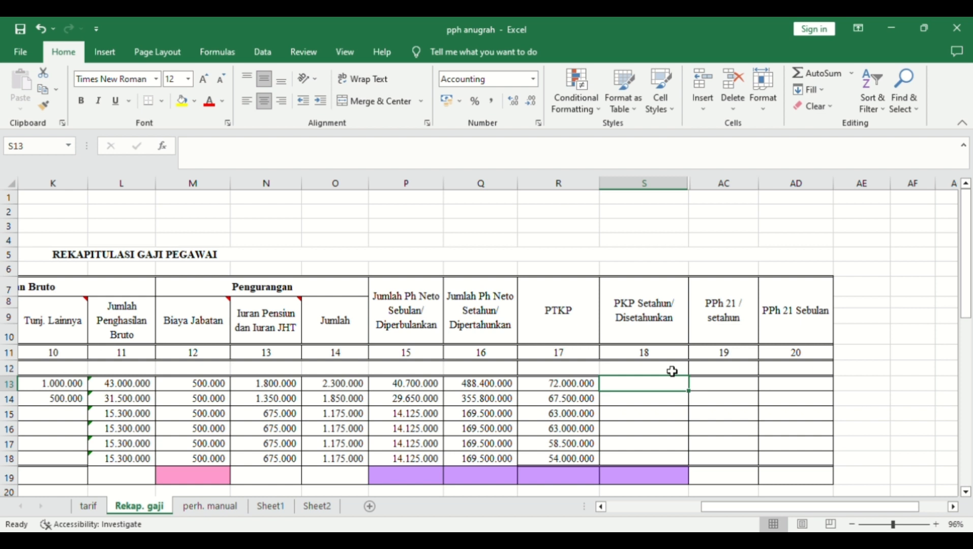
pyautogui.write('=')
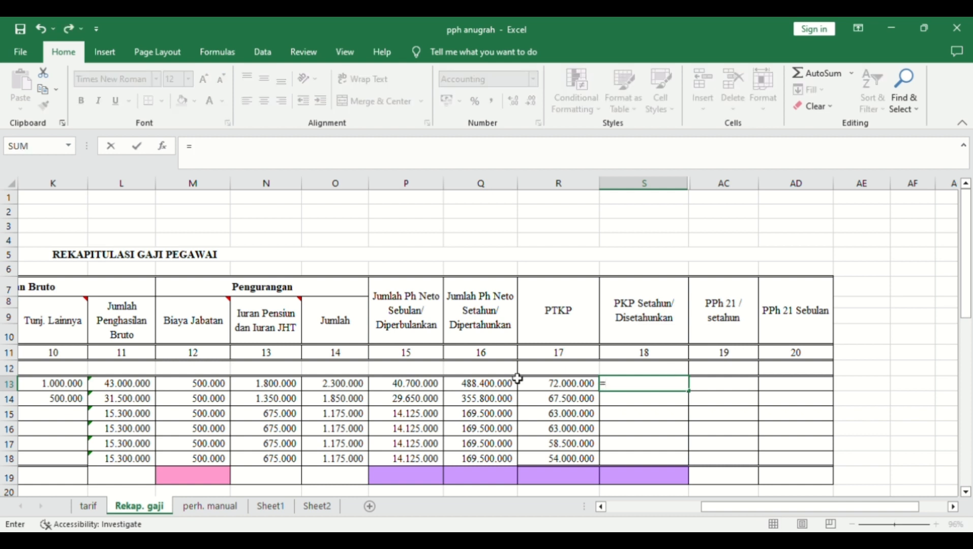
pyautogui.click(498, 387)
pyautogui.write('-')
pyautogui.press('Right')
pyautogui.press('Left')
pyautogui.press('Left')
pyautogui.press('Return')
pyautogui.click(645, 384)
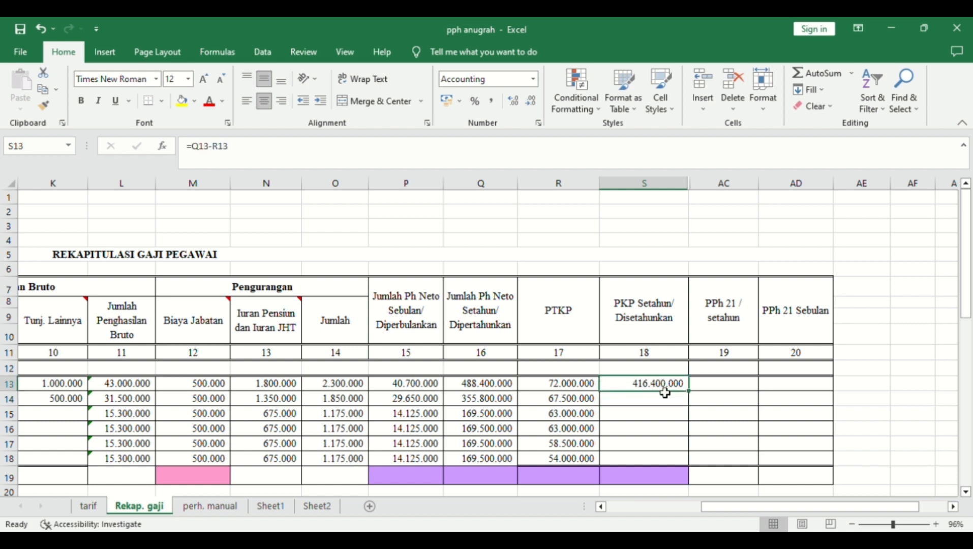
pyautogui.moveTo(690, 393); pyautogui.dragTo(690, 460)
pyautogui.click(715, 392)
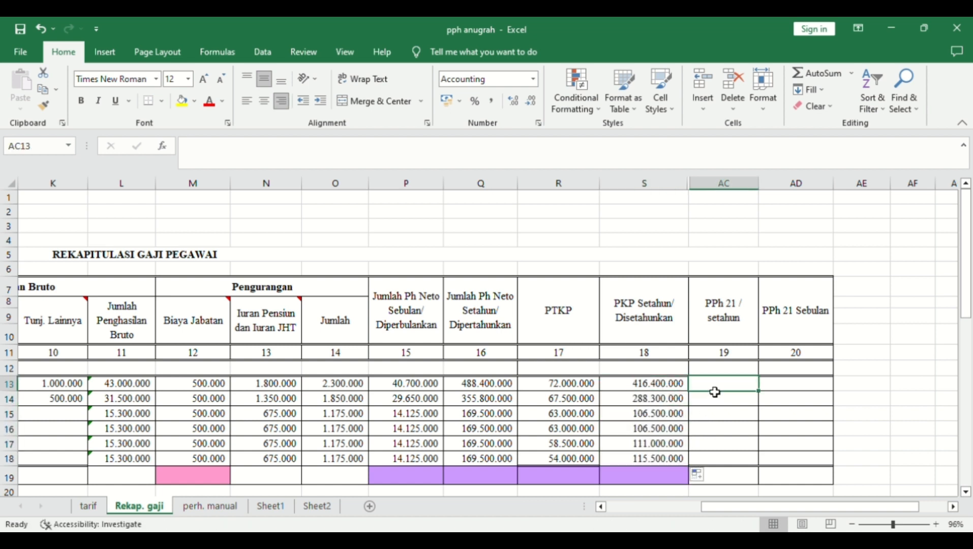
# - Paste the S13-based nested IF progressive tax formula into AC13 and fill it down to AC18
pyautogui.hotkey('ctrl', 'c')
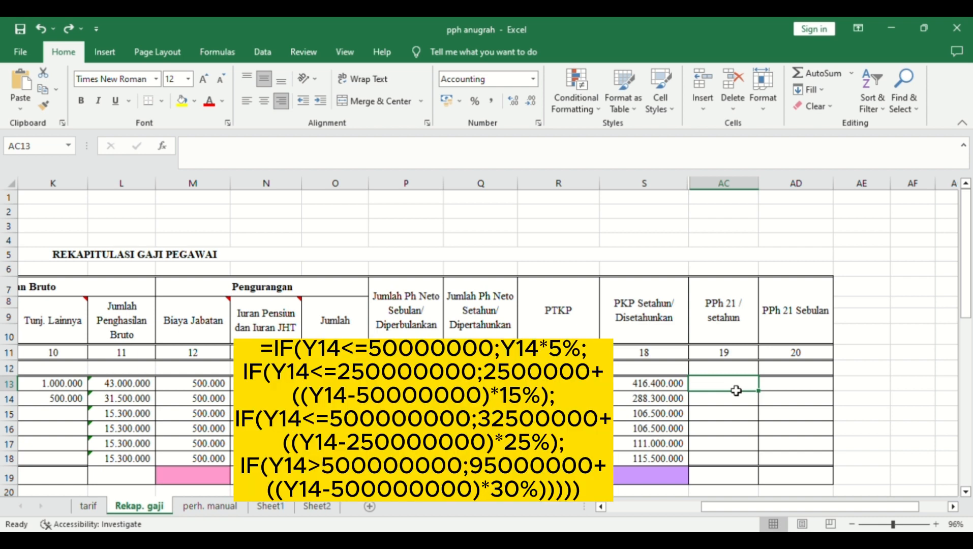
pyautogui.write('=if')
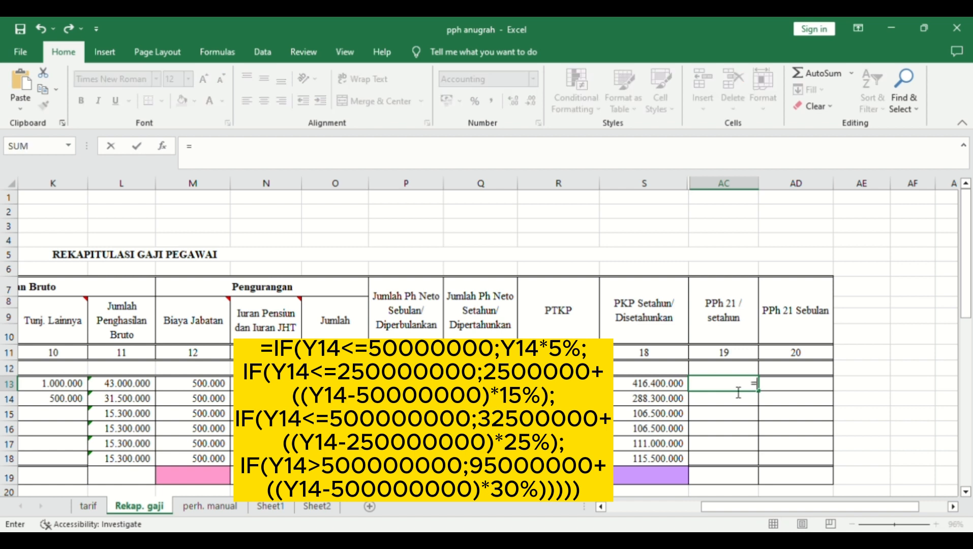
pyautogui.hotkey('ctrl', 'v')
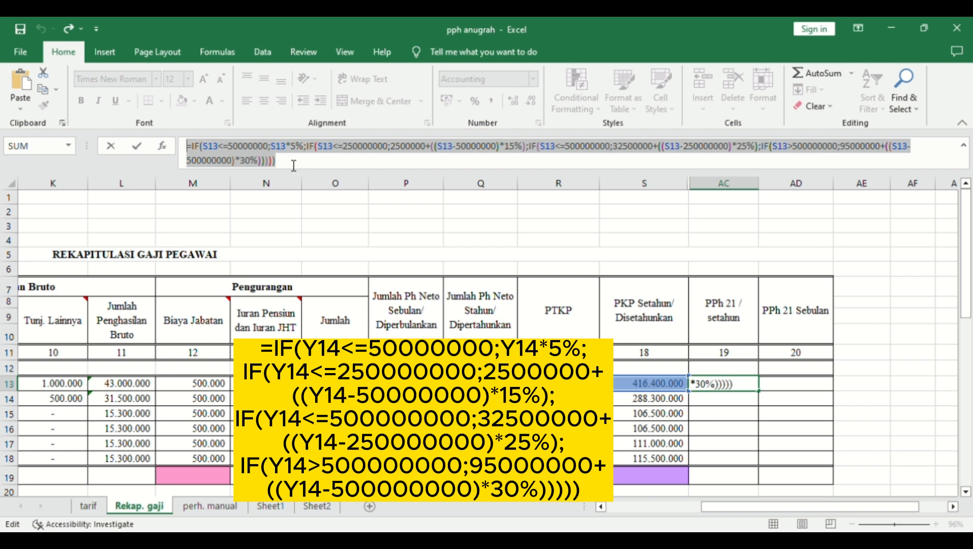
pyautogui.hotkey('ctrl', 'Return')
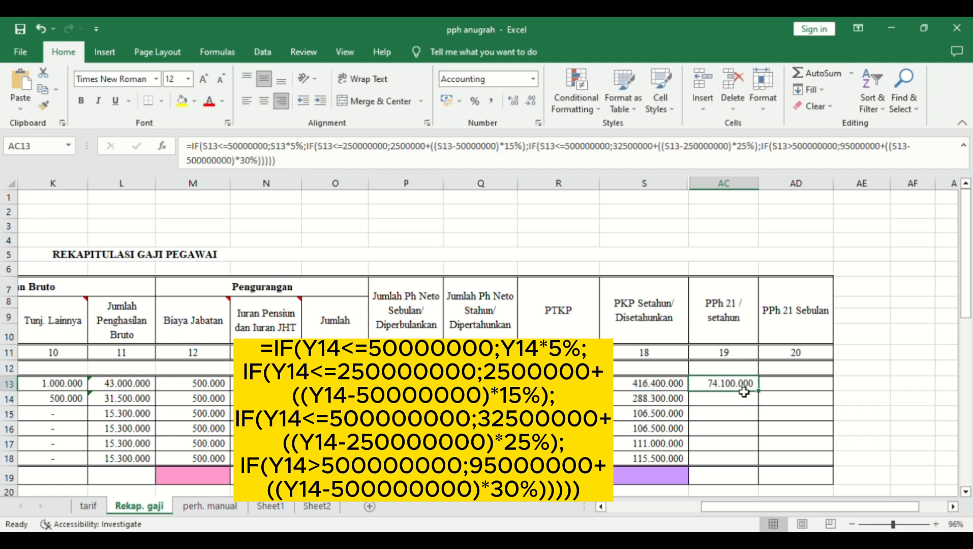
pyautogui.moveTo(759, 391); pyautogui.dragTo(764, 462)
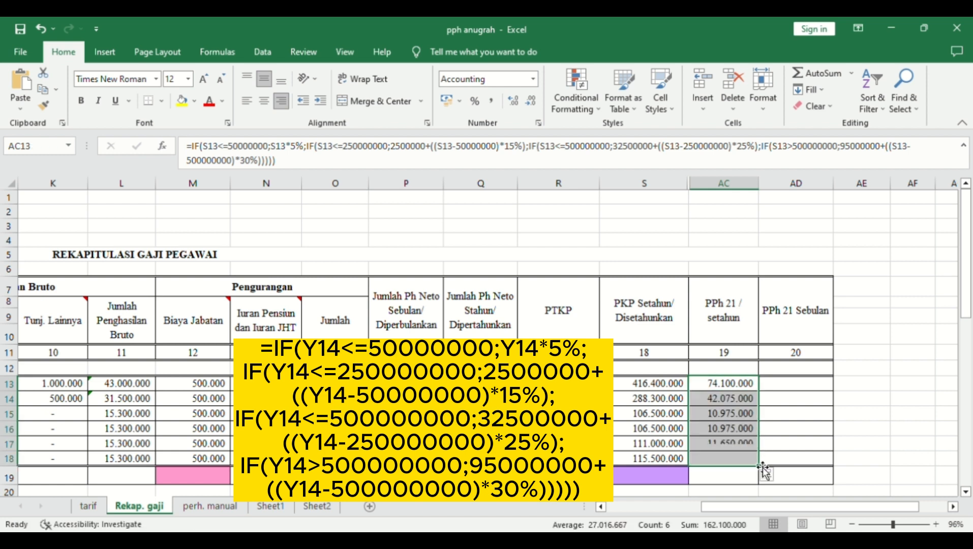
pyautogui.click(795, 400)
pyautogui.click(797, 386)
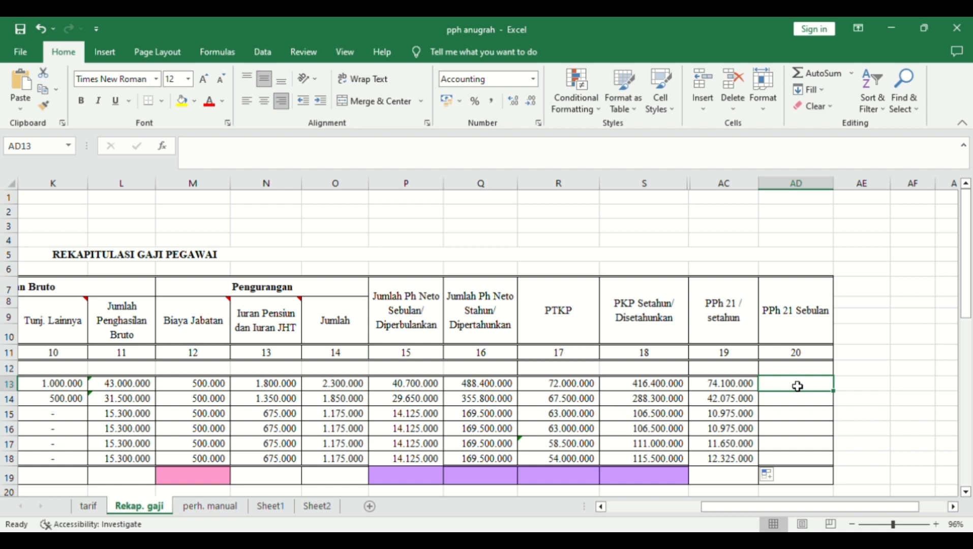
# - Enter =AC13/12 in AD13 and fill the monthly tax formula down to AD18
pyautogui.write('=')
pyautogui.press('Left')
pyautogui.write('/12')
pyautogui.press('Return')
pyautogui.press('Up')
pyautogui.press('Up')
pyautogui.click(815, 382)
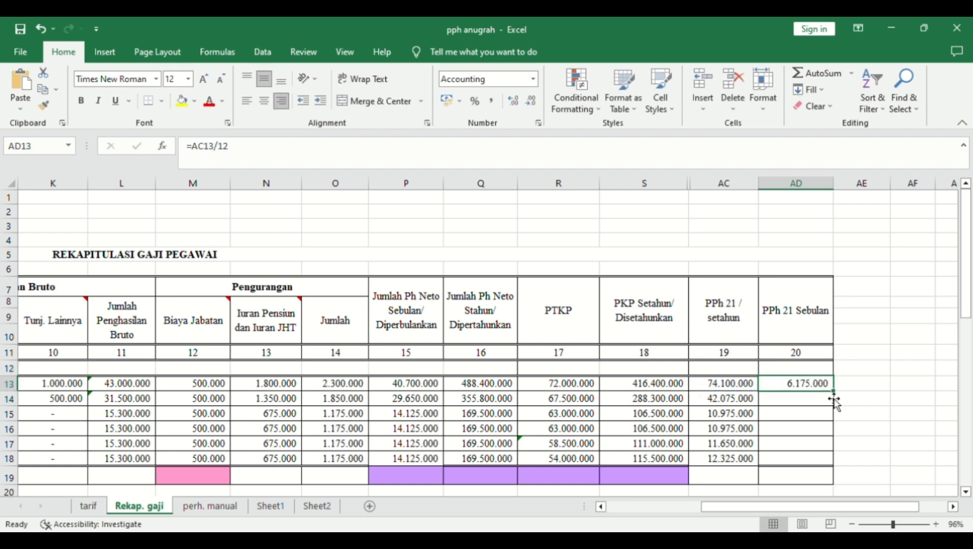
pyautogui.moveTo(840, 405); pyautogui.dragTo(837, 467)
pyautogui.moveTo(830, 507); pyautogui.dragTo(641, 499)
# - Total the salaries in I19 with =SUM(I13:I18) and copy the total across to L19
pyautogui.click(530, 476)
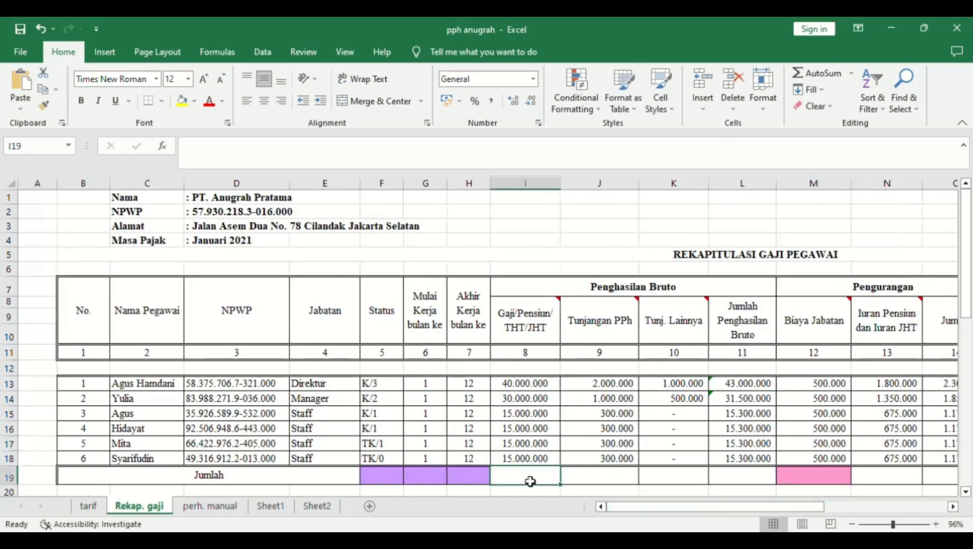
pyautogui.write('=sum')
pyautogui.press('Tab')
pyautogui.moveTo(558, 395); pyautogui.dragTo(743, 464)
pyautogui.press('Return')
pyautogui.click(553, 463)
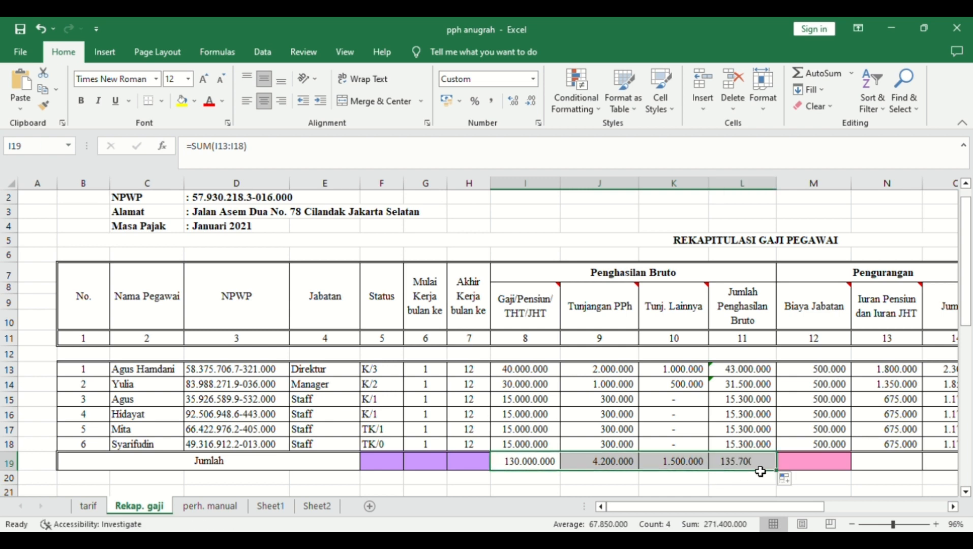
pyautogui.moveTo(766, 511); pyautogui.dragTo(806, 508)
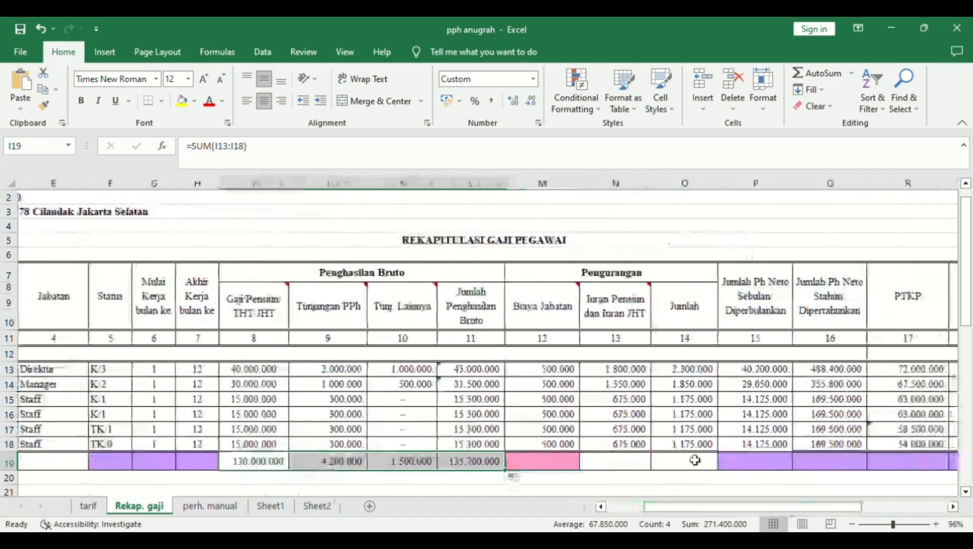
# - Sum the pension contributions N13:N18 in N19 and extend the total into O19
pyautogui.click(630, 460)
pyautogui.write('=sum')
pyautogui.moveTo(640, 370); pyautogui.dragTo(698, 475)
pyautogui.press('Return')
pyautogui.click(637, 462)
pyautogui.moveTo(721, 507); pyautogui.dragTo(770, 503)
# - Sum annual tax AC13:AC18 in AC19 (162.100.000) and extend it to AD19 (13.508.333)
pyautogui.click(793, 465)
pyautogui.write('=su')
pyautogui.press('Tab')
pyautogui.moveTo(812, 370); pyautogui.dragTo(806, 442)
pyautogui.press('Return')
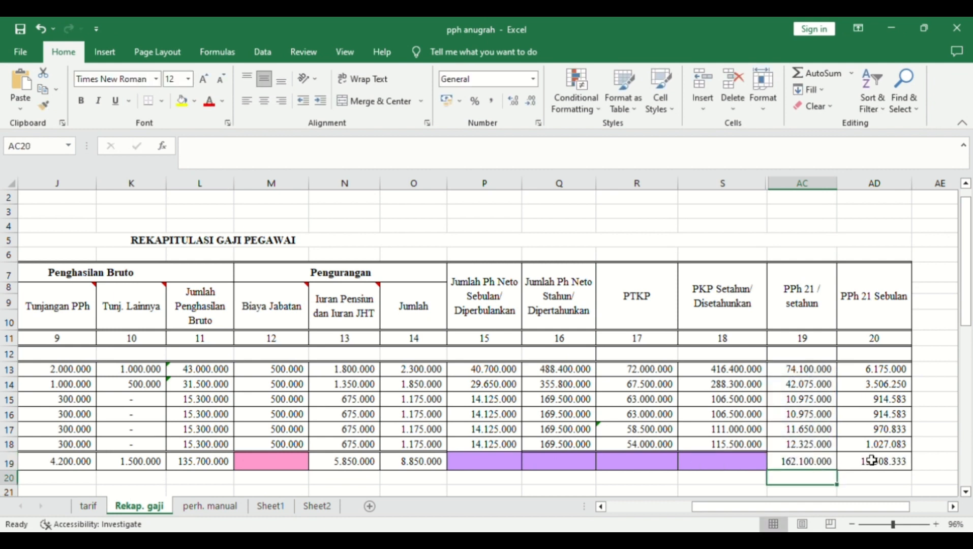
pyautogui.moveTo(969, 275); pyautogui.dragTo(970, 261)
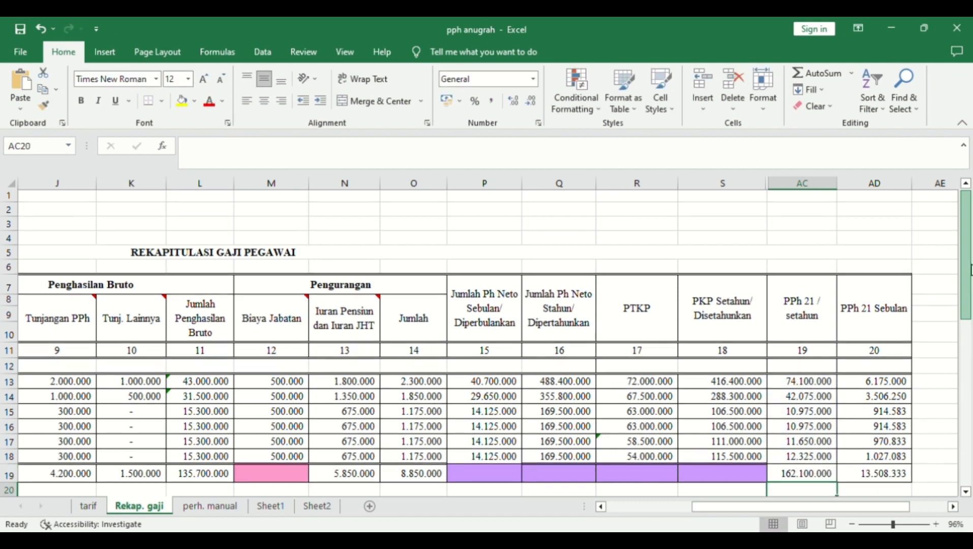
pyautogui.moveTo(863, 502)
pyautogui.mouseDown()
pyautogui.moveTo(830, 516)
pyautogui.moveTo(869, 503)
pyautogui.mouseUp()
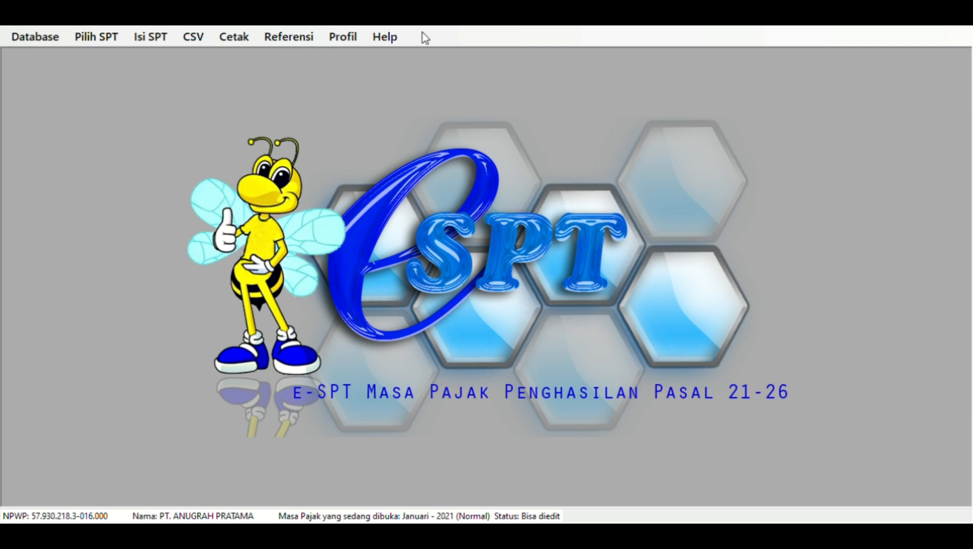
# - Open the one-period Daftar Pemotongan Pajak (1721-I) list and add a new withholding entry
pyautogui.click(150, 37)
pyautogui.moveTo(239, 72)
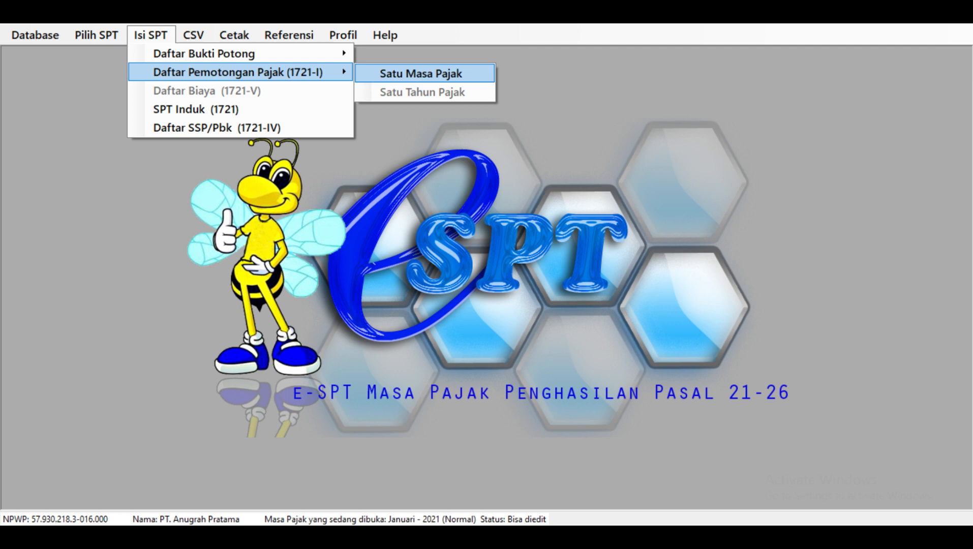
pyautogui.click(383, 71)
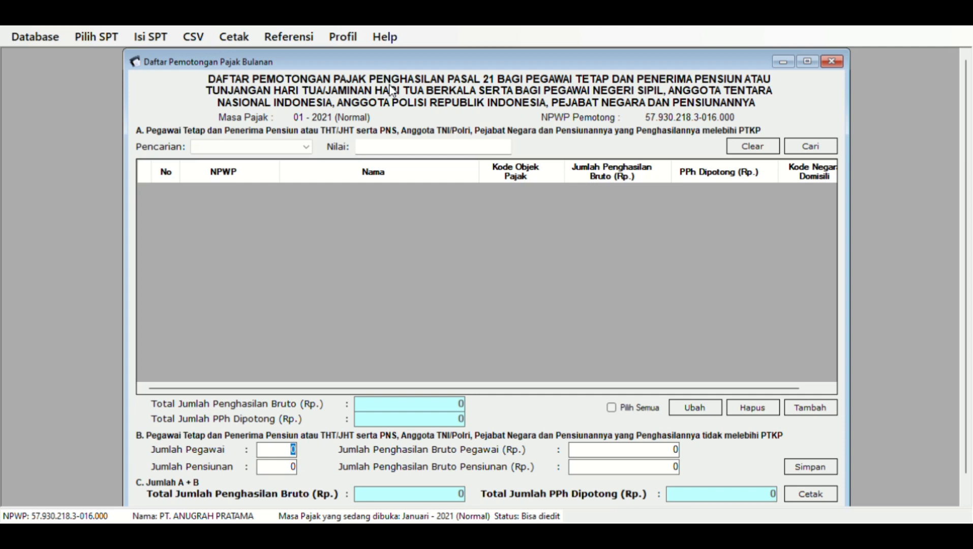
pyautogui.click(827, 403)
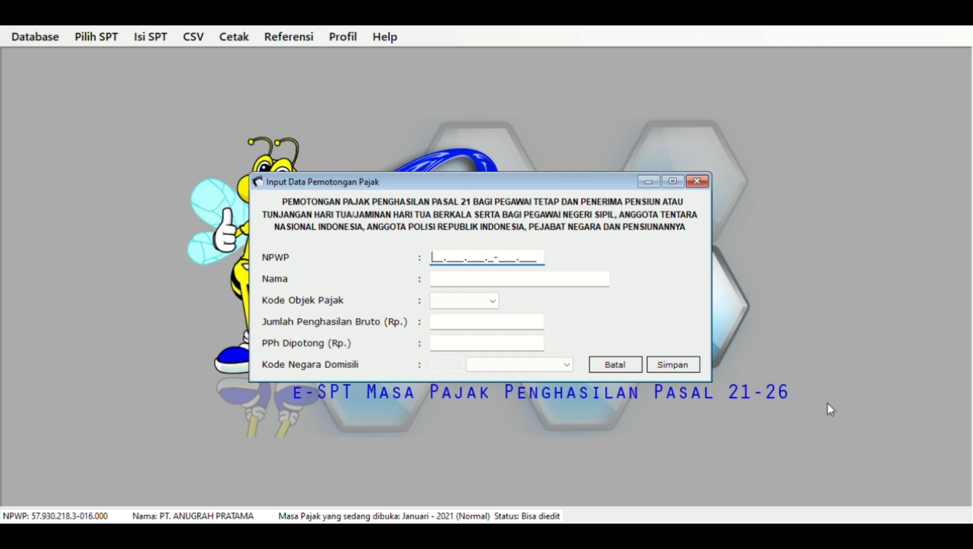
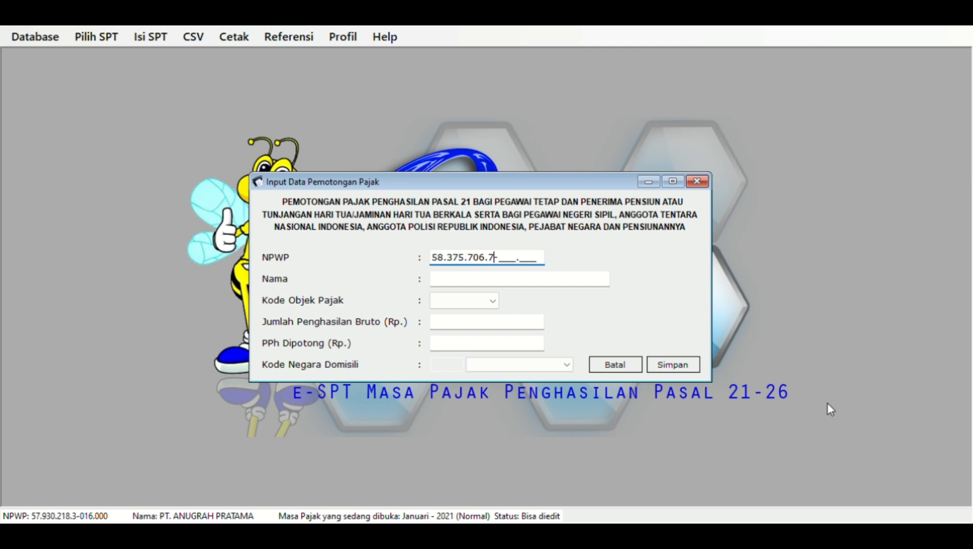
# - Enter the employee's NPWP and name, and choose tax object code 21-100-01
pyautogui.press('Tab')
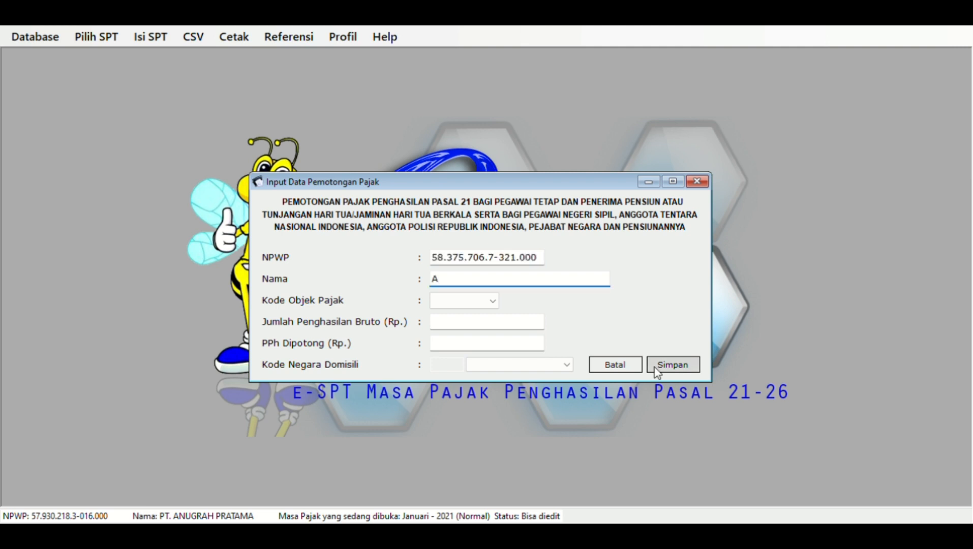
pyautogui.press('Tab')
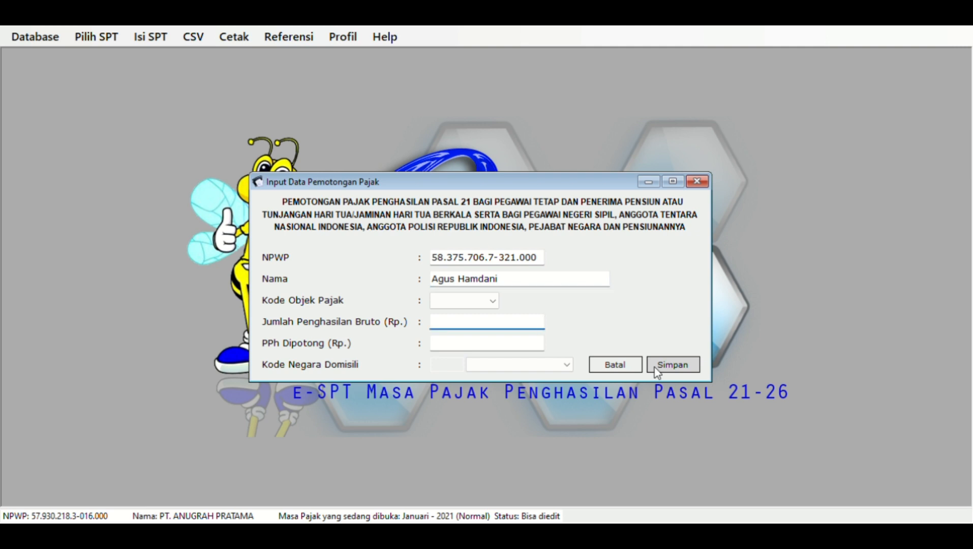
pyautogui.click(492, 300)
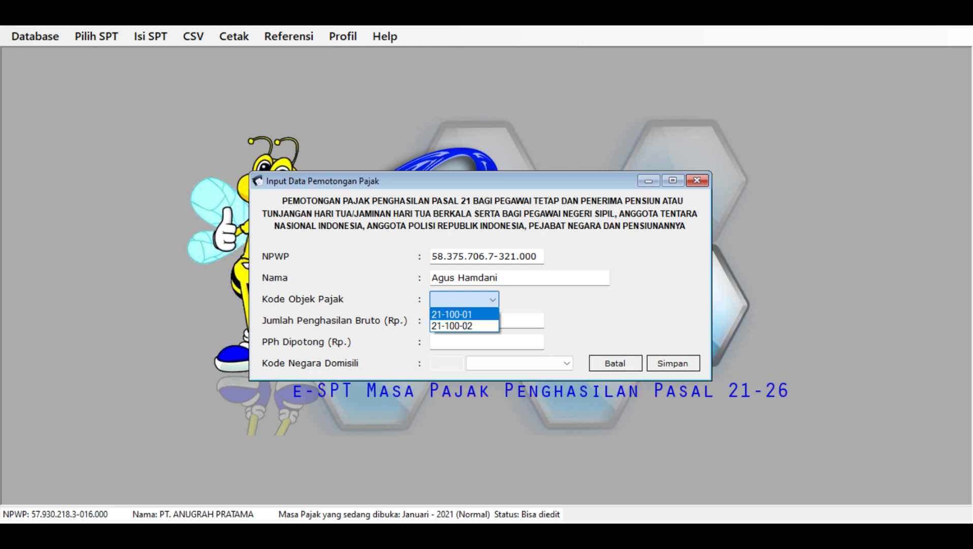
pyautogui.click(478, 314)
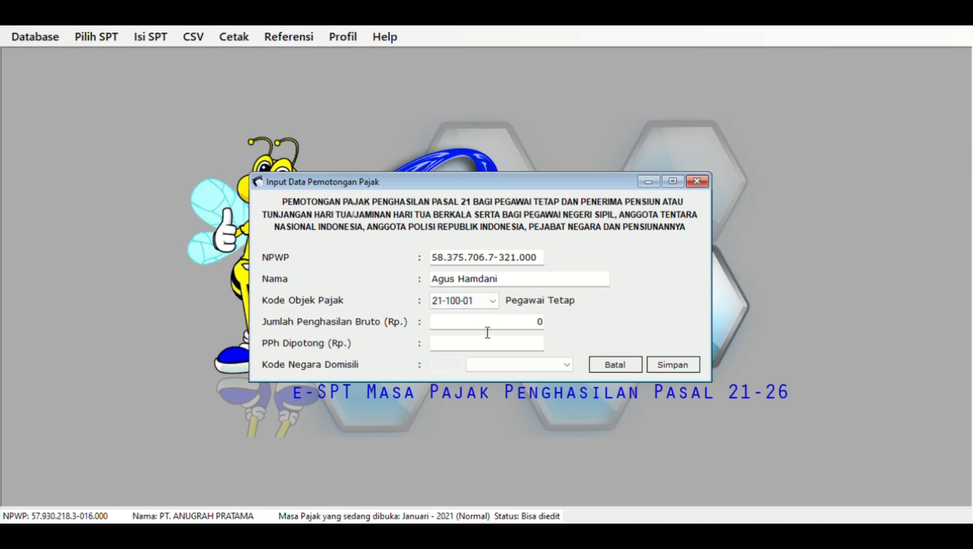
# - Enter gross income 43.000.000 and tax withheld 6.175.000, then save the record
pyautogui.click(486, 332)
pyautogui.press('BackSpace')
pyautogui.write('43.000.')
pyautogui.write('000000')
pyautogui.press('Tab')
pyautogui.write('6.175.')
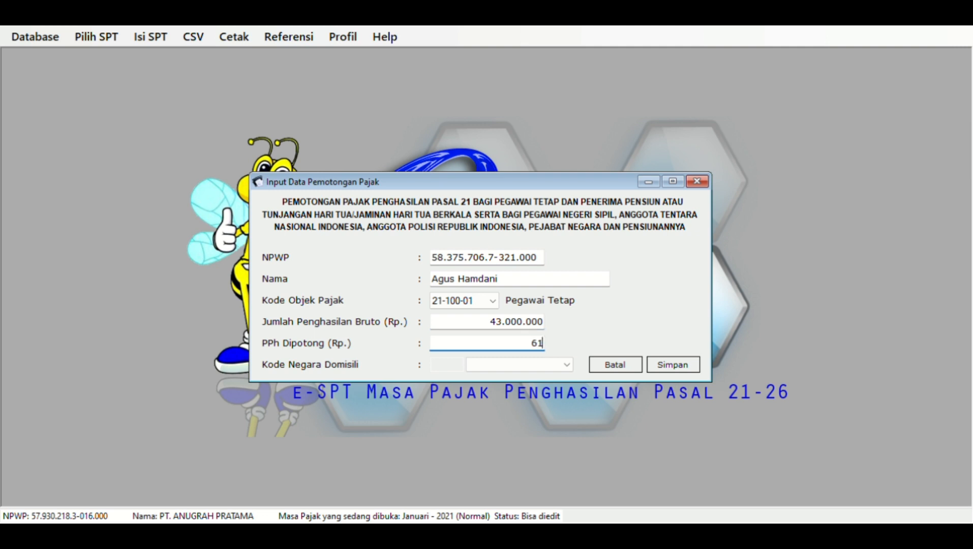
pyautogui.write('000')
pyautogui.press('Tab')
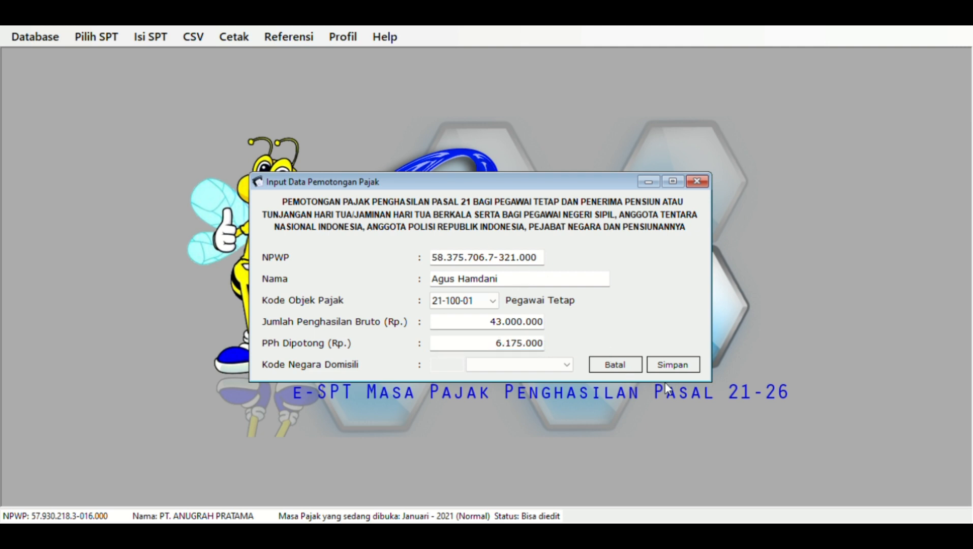
pyautogui.click(668, 367)
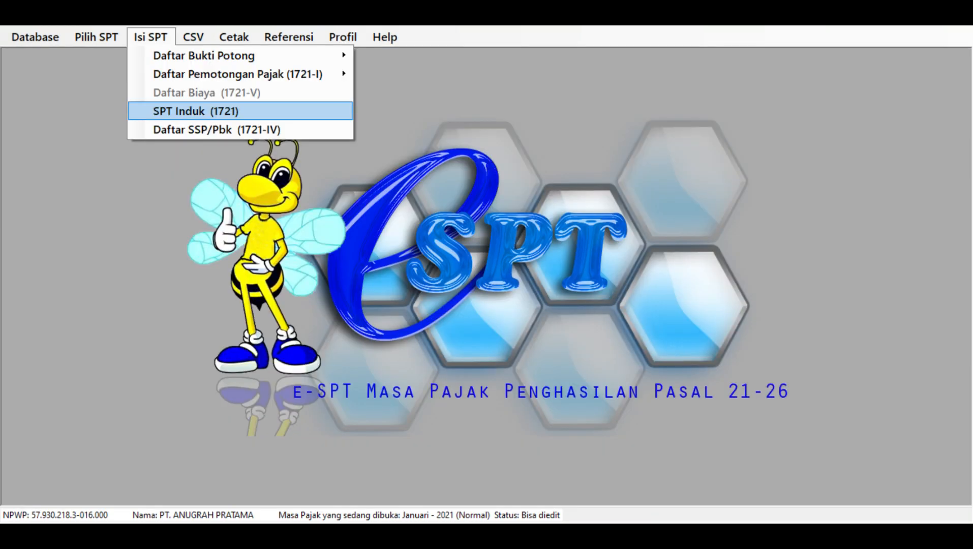
# - Open the Tidak Final (1721-II) withholding slip list and start new slip 0000001
pyautogui.click(176, 110)
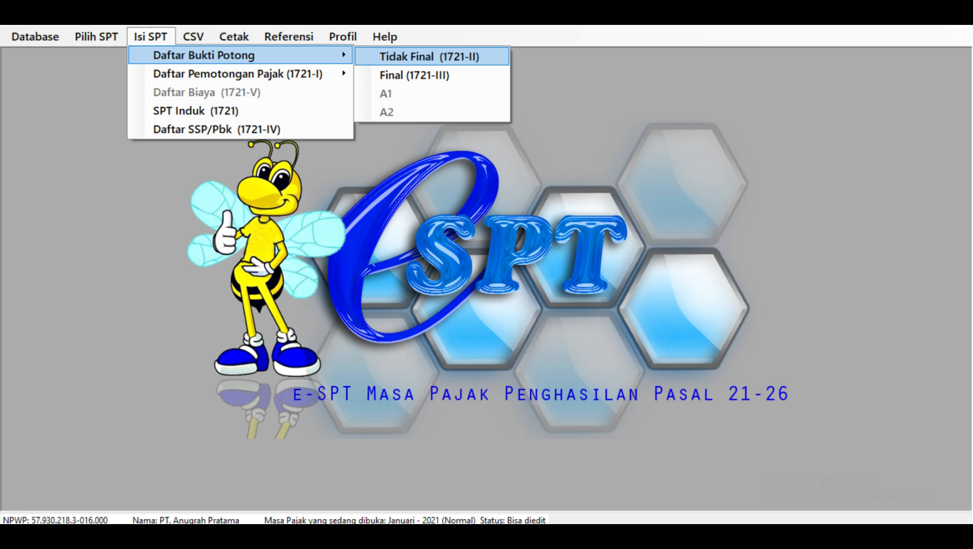
pyautogui.click(359, 56)
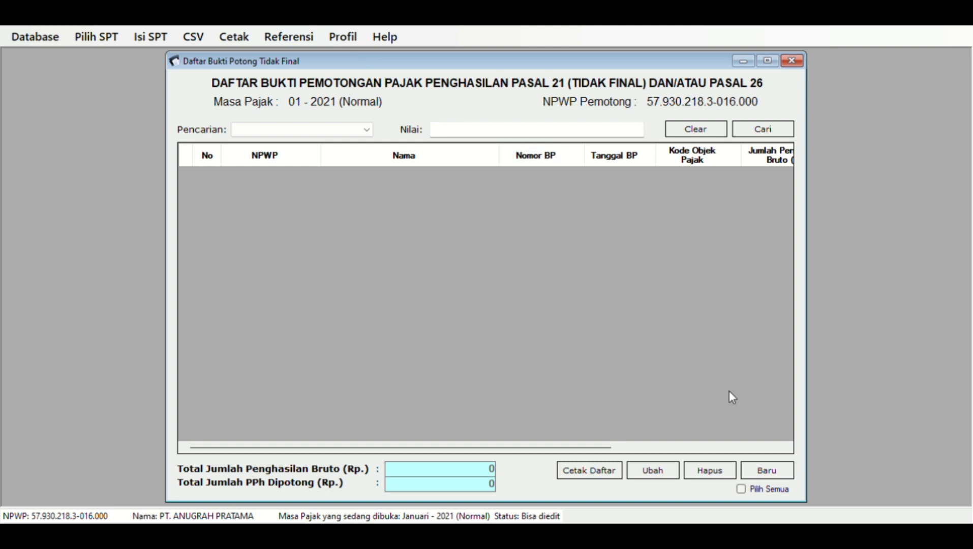
pyautogui.click(762, 471)
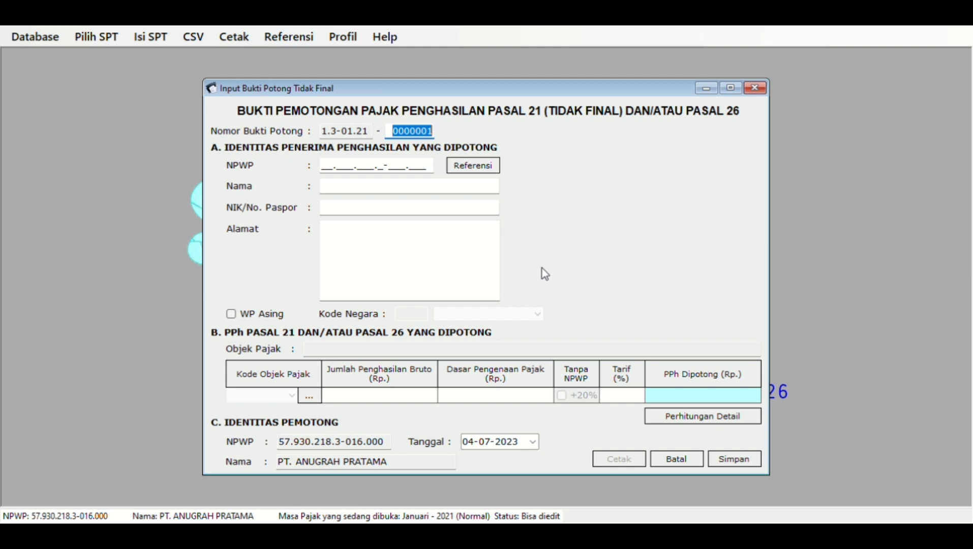
# - Enter the recipient's NPWP, name, 0 as NIK/passport number, and their street address
pyautogui.click(328, 168)
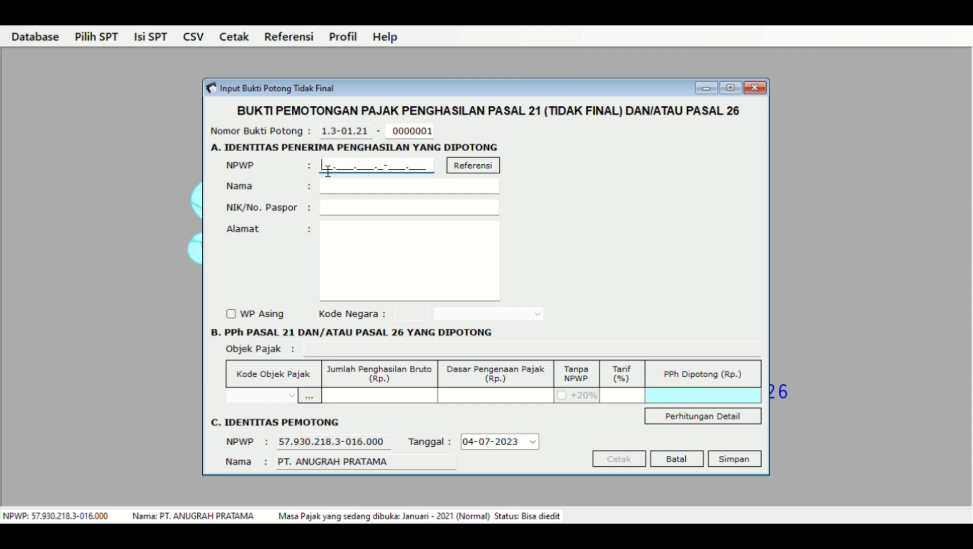
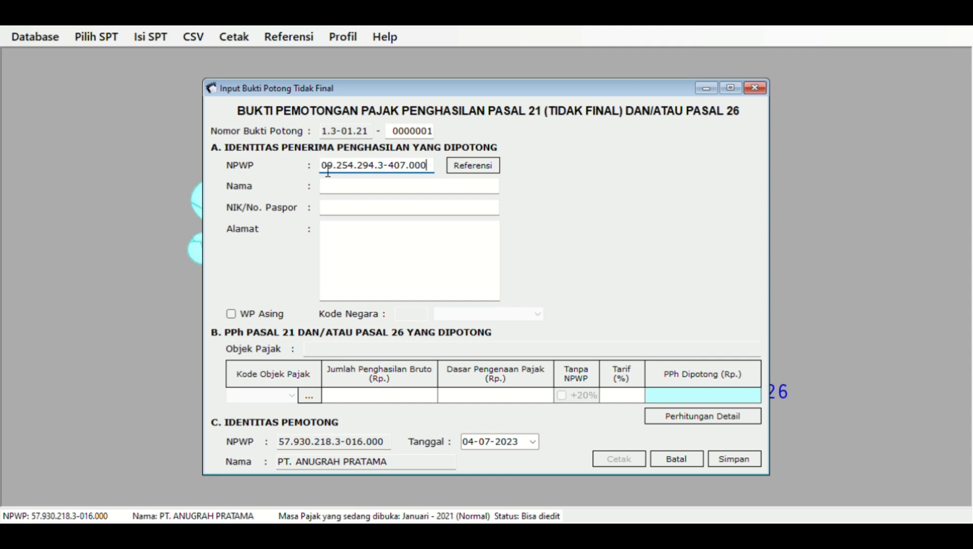
pyautogui.press('Tab')
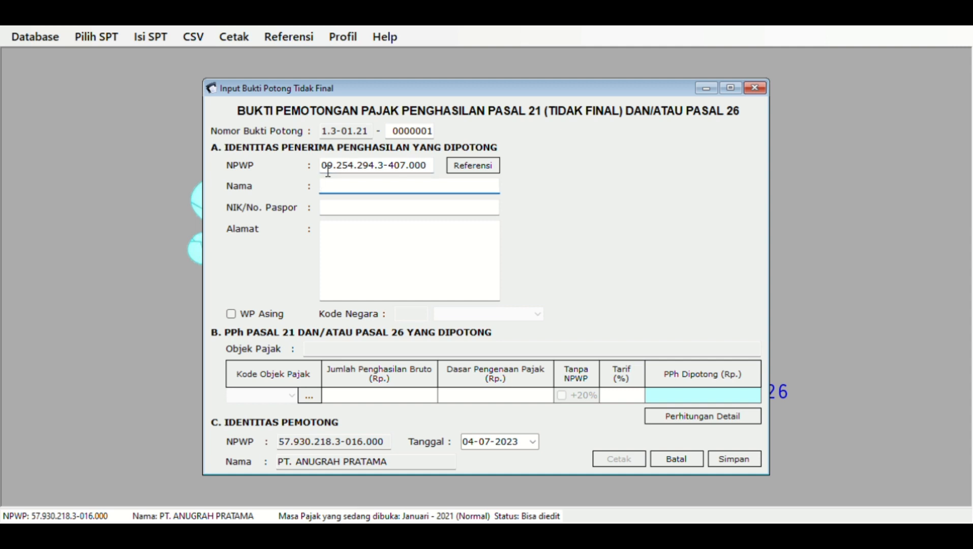
pyautogui.write('Hendra')
pyautogui.press('Tab')
pyautogui.write('0')
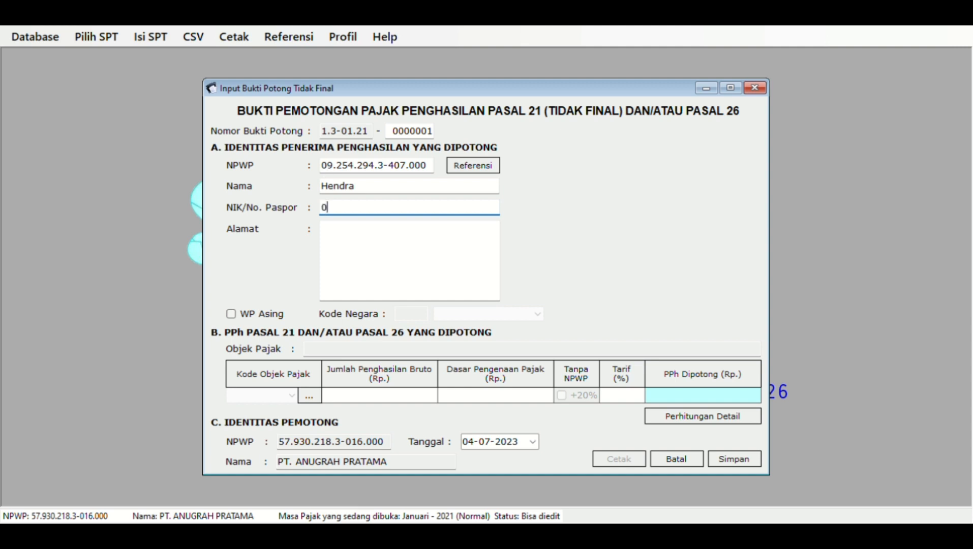
pyautogui.press('Tab')
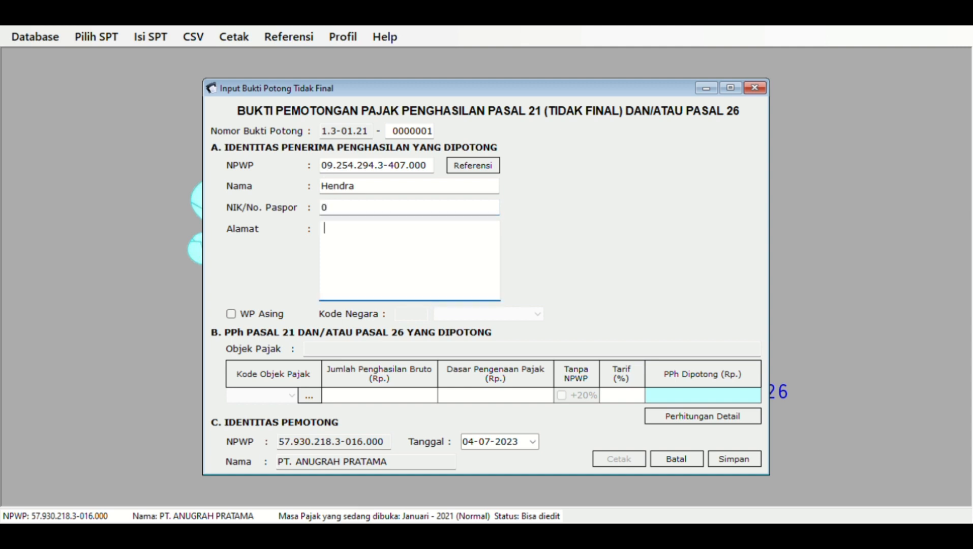
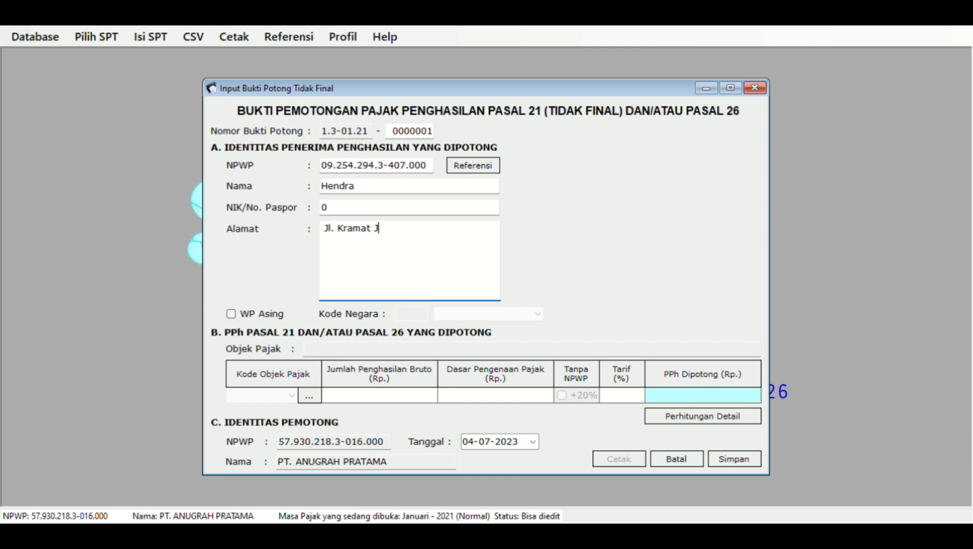
pyautogui.press('Tab')
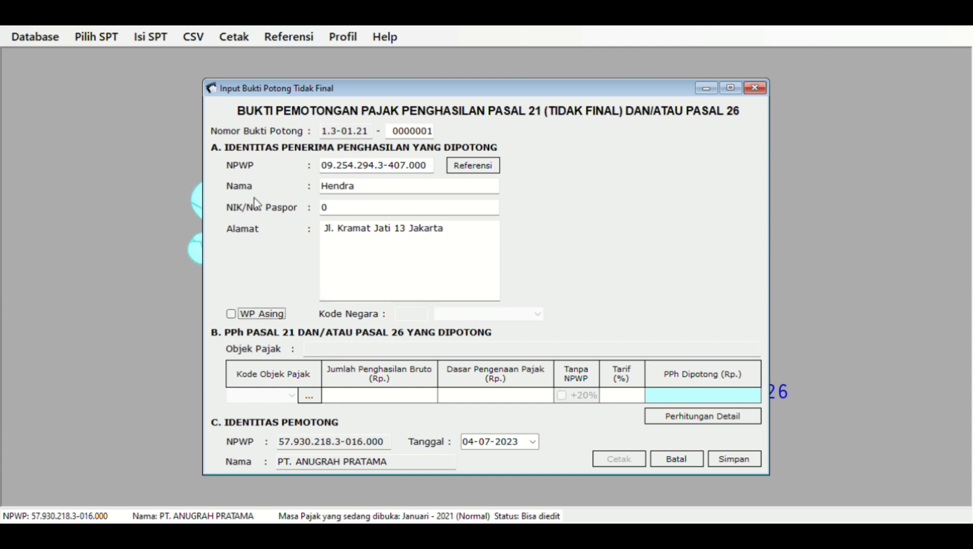
pyautogui.click(310, 396)
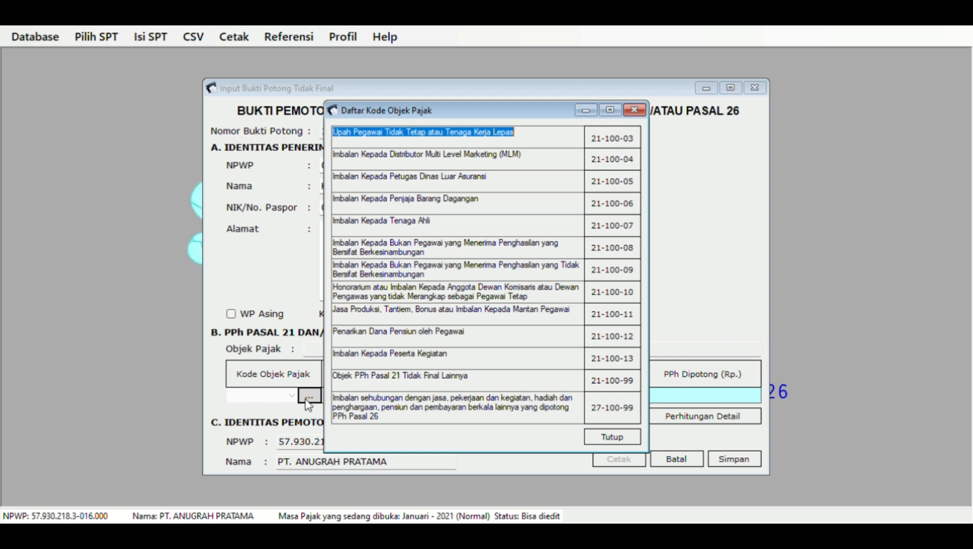
# - Choose code 21-100-03 and enter 4 working days and 2.000.000 gross in the detailed calculation
pyautogui.doubleClick(594, 145)
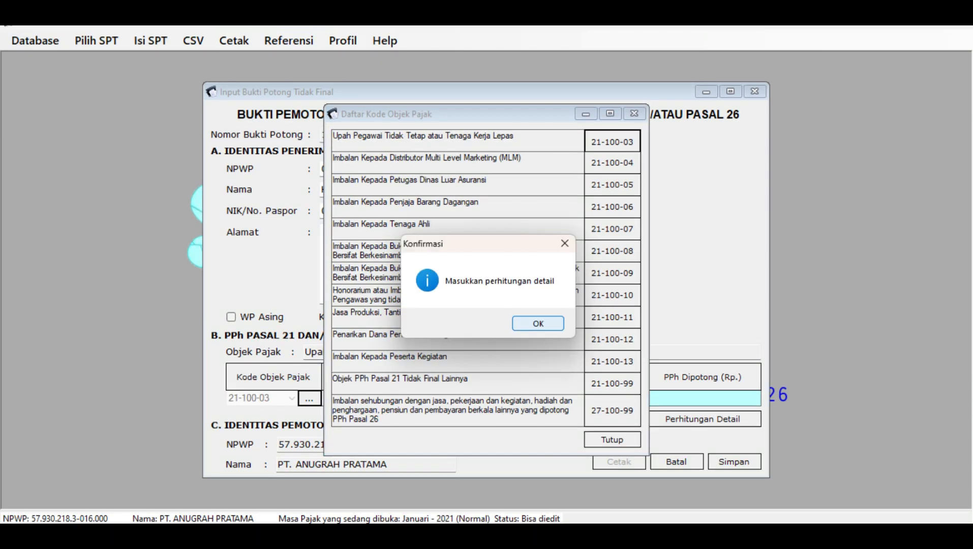
pyautogui.press('Return')
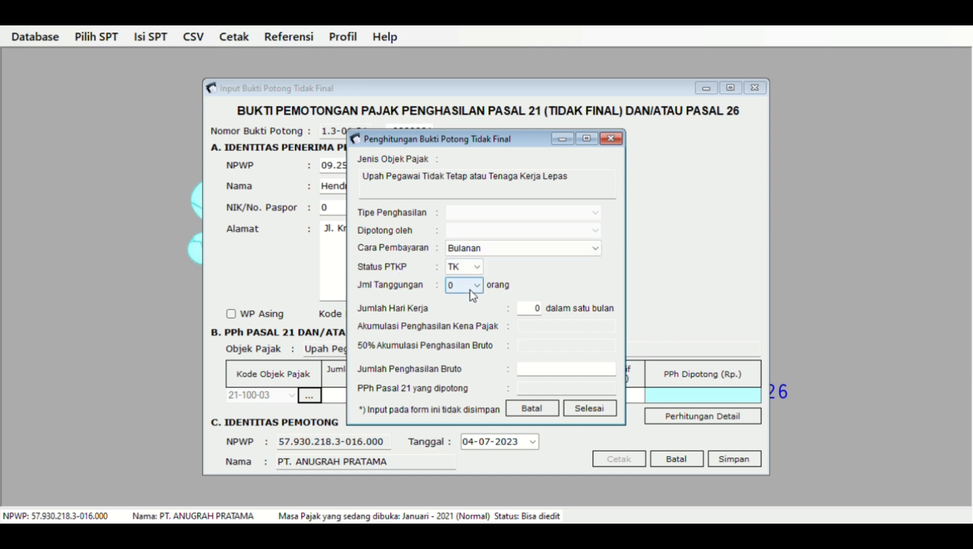
pyautogui.click(539, 310)
pyautogui.press('BackSpace')
pyautogui.write('4')
pyautogui.click(570, 376)
pyautogui.write('2000000')
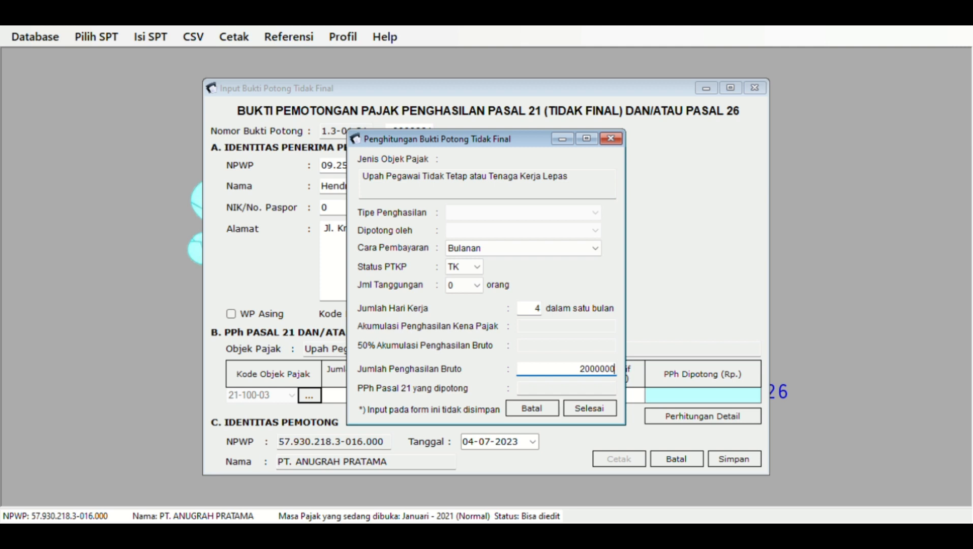
pyautogui.press('Tab')
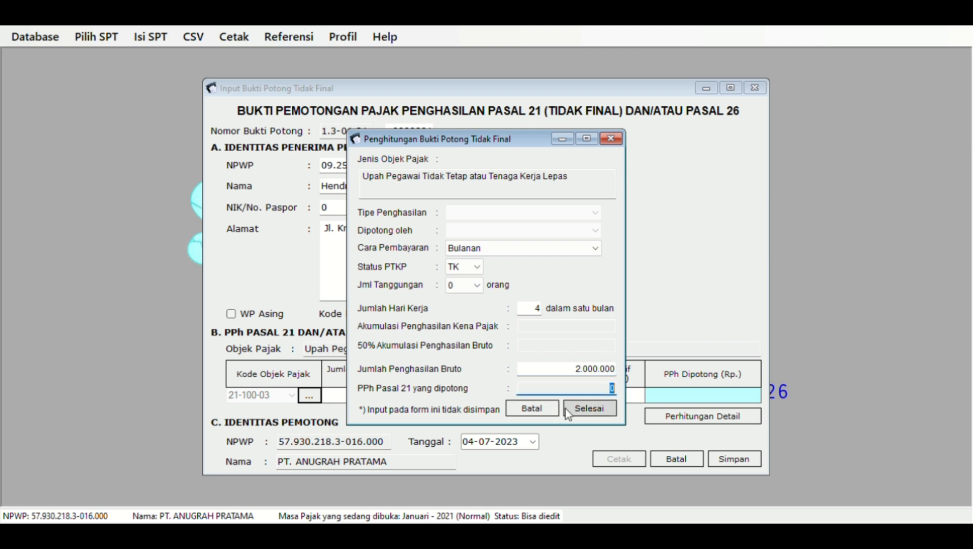
pyautogui.click(611, 138)
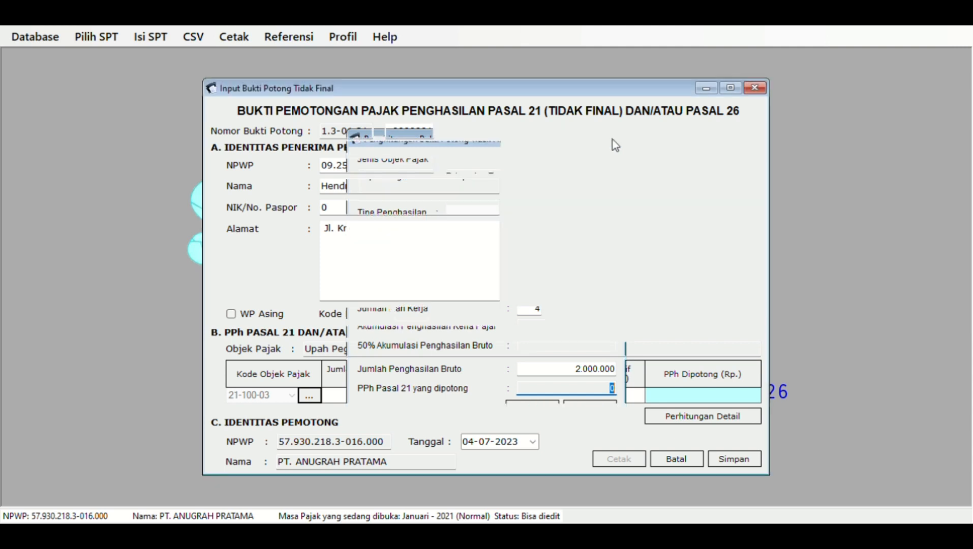
pyautogui.click(379, 398)
# - Enter 2.000.000 gross (10.000 tax), date the slip 05-01-2021 and save it
pyautogui.write('20000')
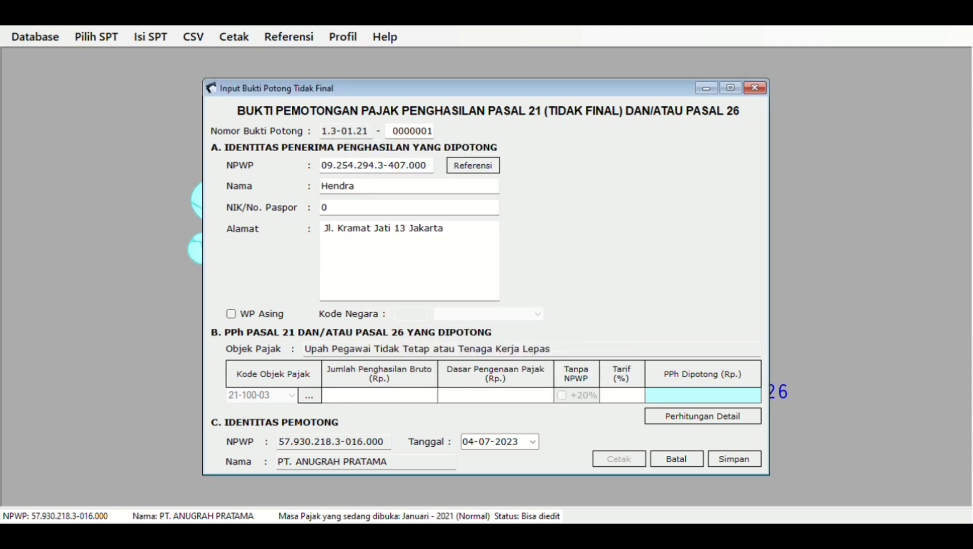
pyautogui.write('00')
pyautogui.press('Tab')
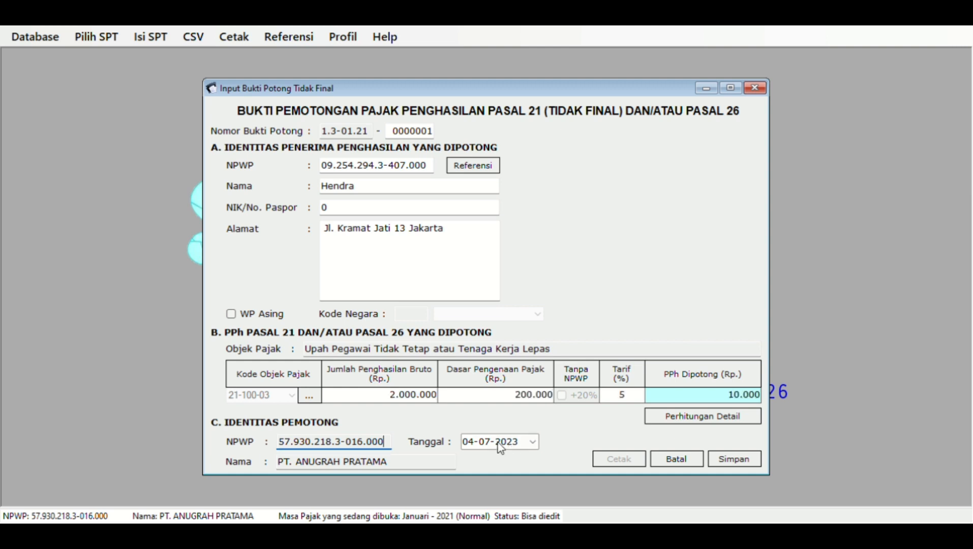
pyautogui.click(499, 442)
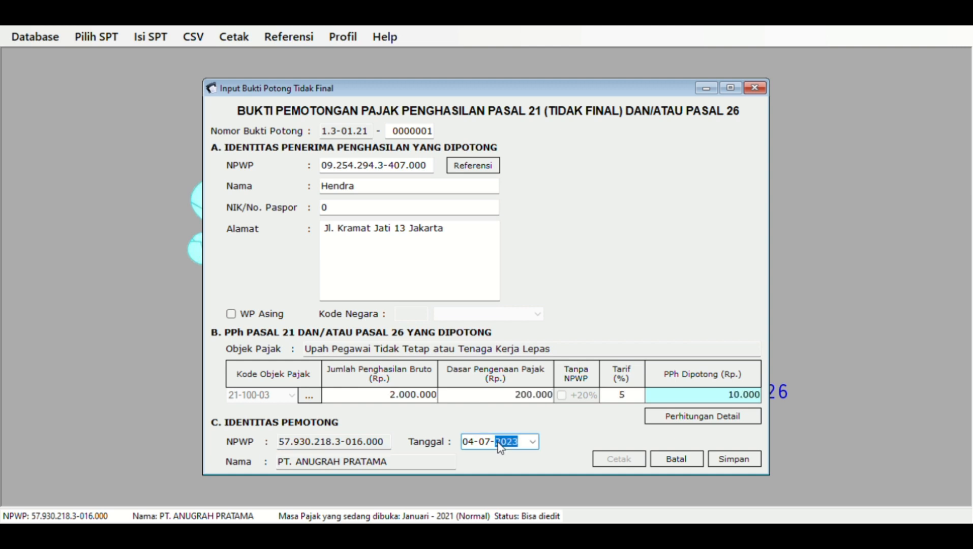
pyautogui.click(468, 442)
pyautogui.click(485, 442)
pyautogui.write('01')
pyautogui.click(504, 442)
pyautogui.write('2021')
pyautogui.click(741, 459)
pyautogui.click(741, 460)
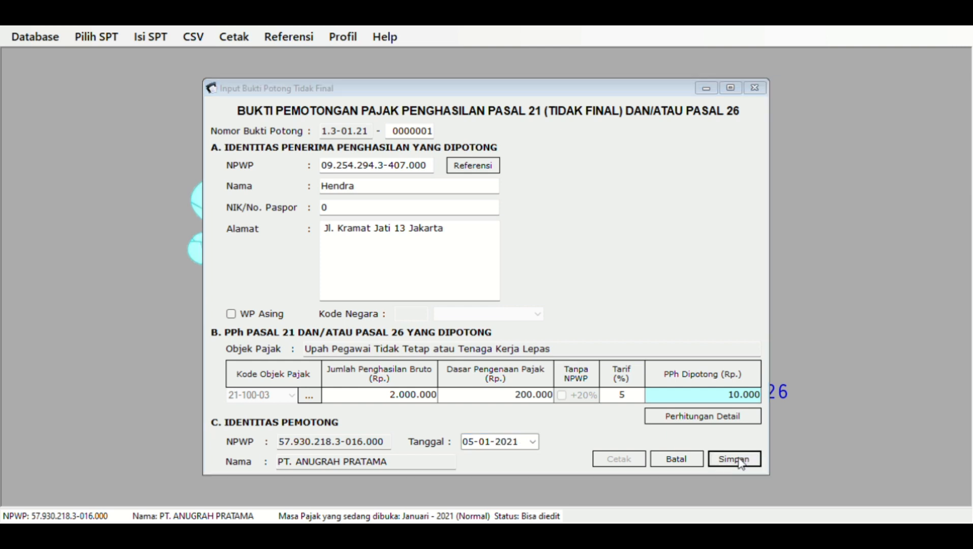
pyautogui.click(677, 458)
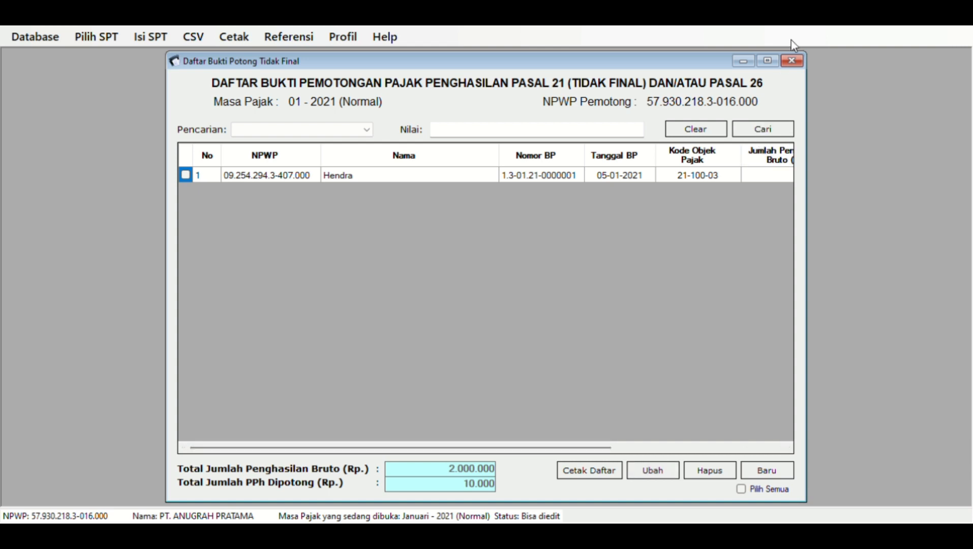
# - Close the Daftar Bukti Potong list holding the 2.000.000 slip and open the Isi SPT menu
pyautogui.click(791, 61)
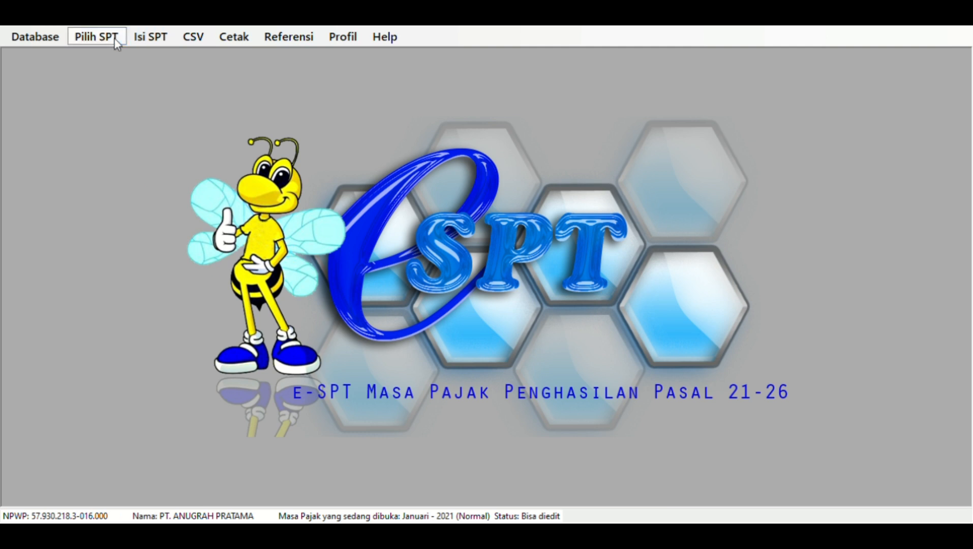
pyautogui.click(150, 37)
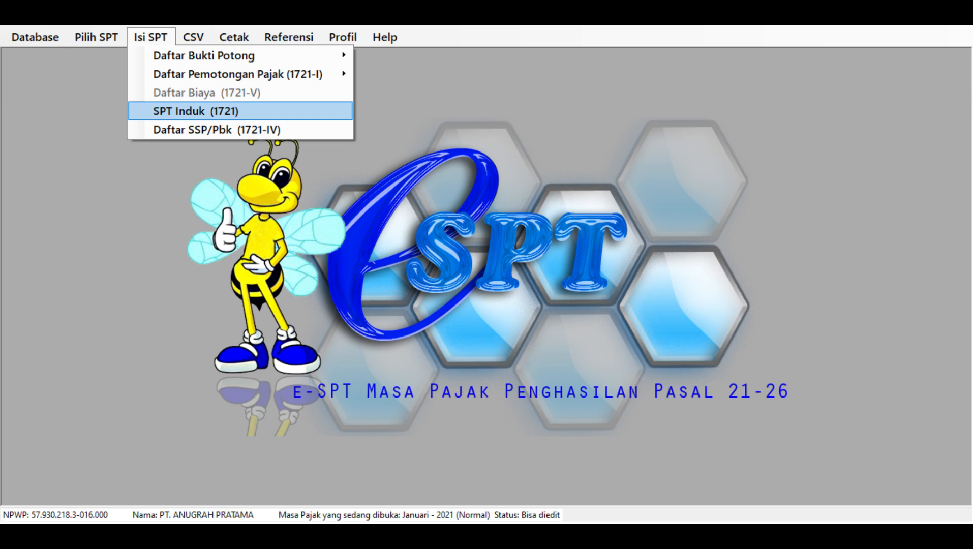
pyautogui.click(274, 111)
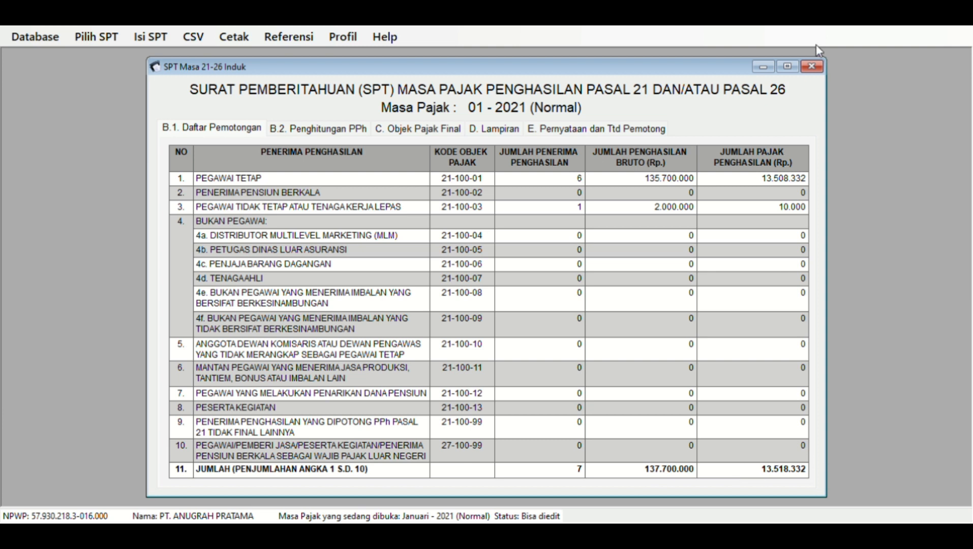
pyautogui.click(812, 67)
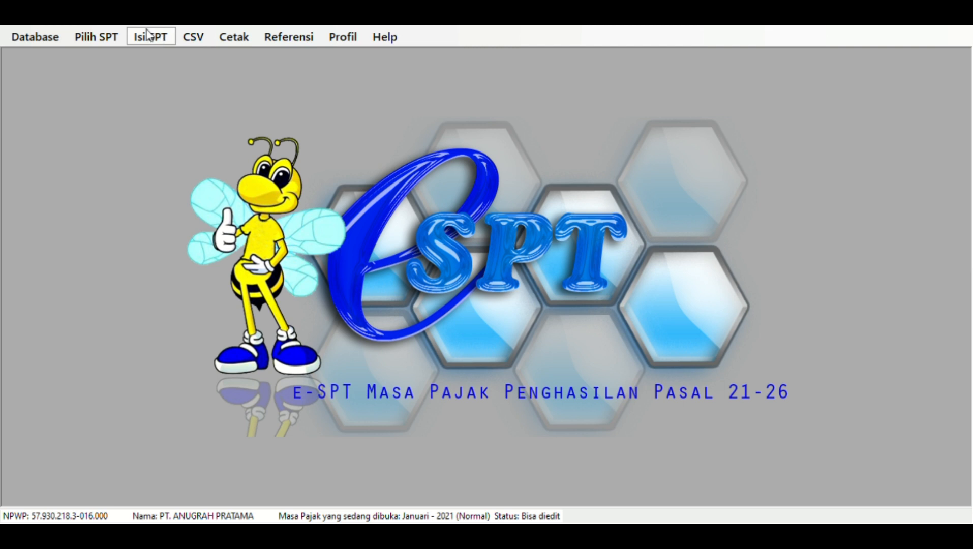
pyautogui.click(147, 34)
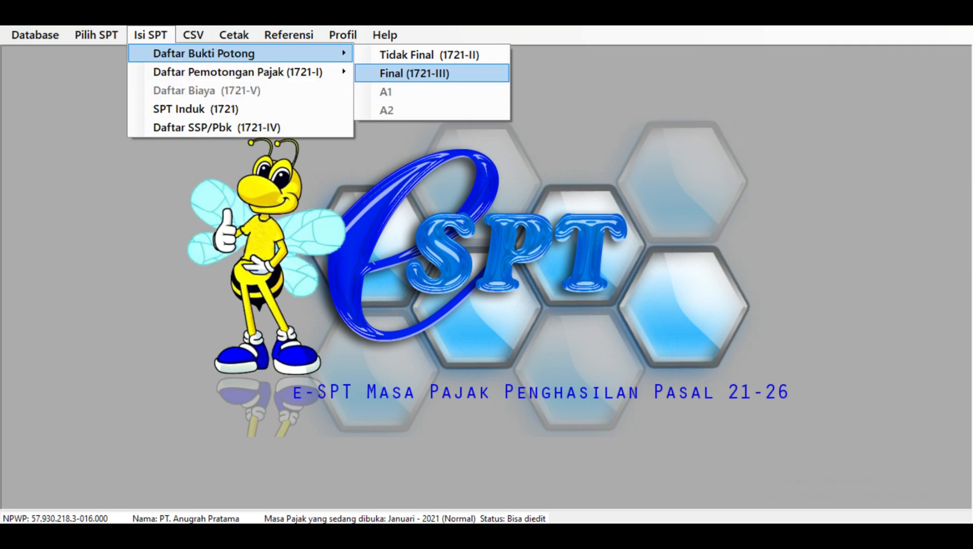
# - Open the empty Final (1721-III) slip list and start new slip 1.4-01.21-0000001
pyautogui.click(386, 73)
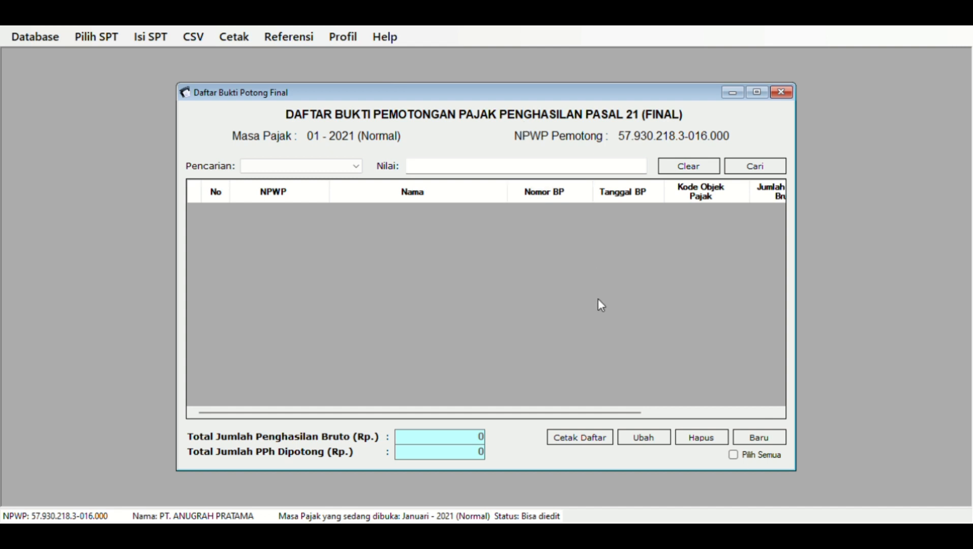
pyautogui.click(757, 438)
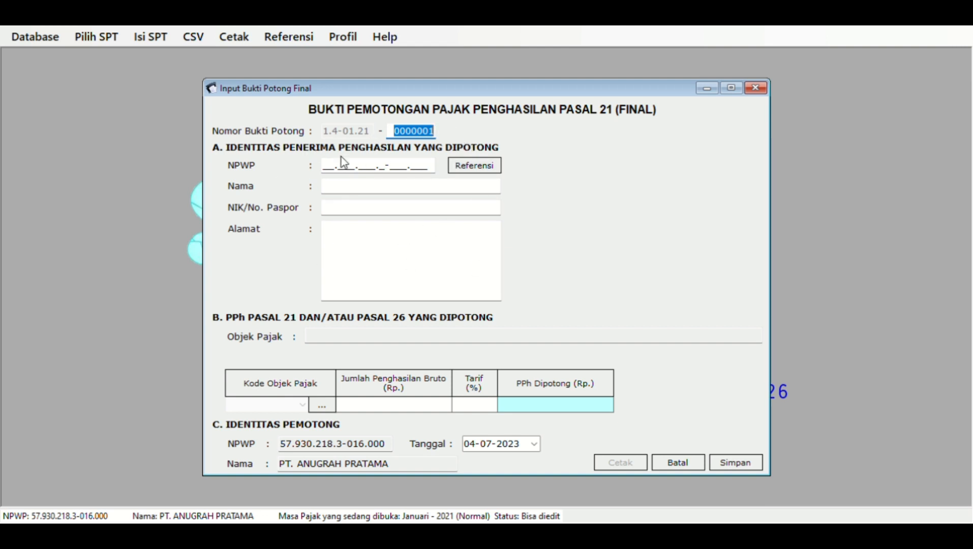
# - Enter the recipient's NPWP, full name, NIK 0 and street address on the final slip
pyautogui.click(328, 171)
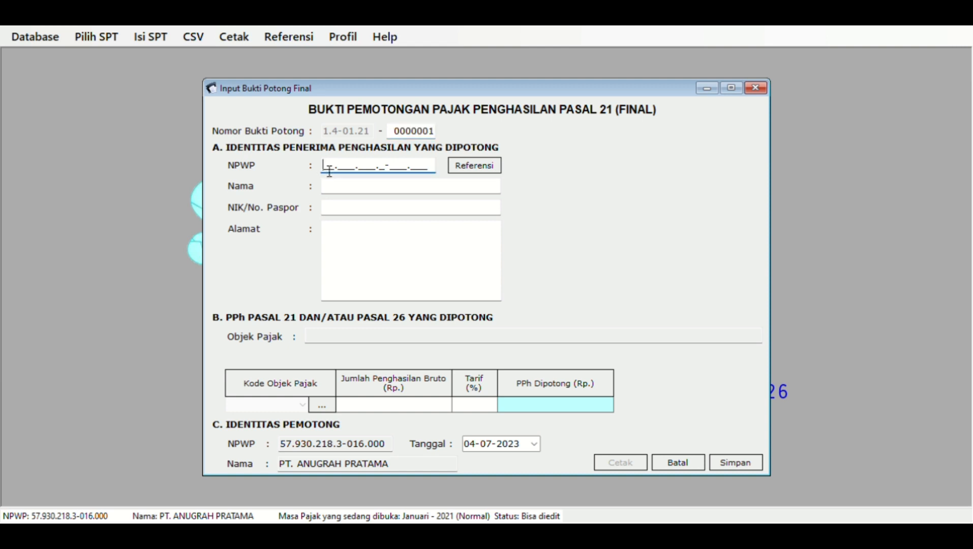
pyautogui.press('Tab')
pyautogui.press('Tab')
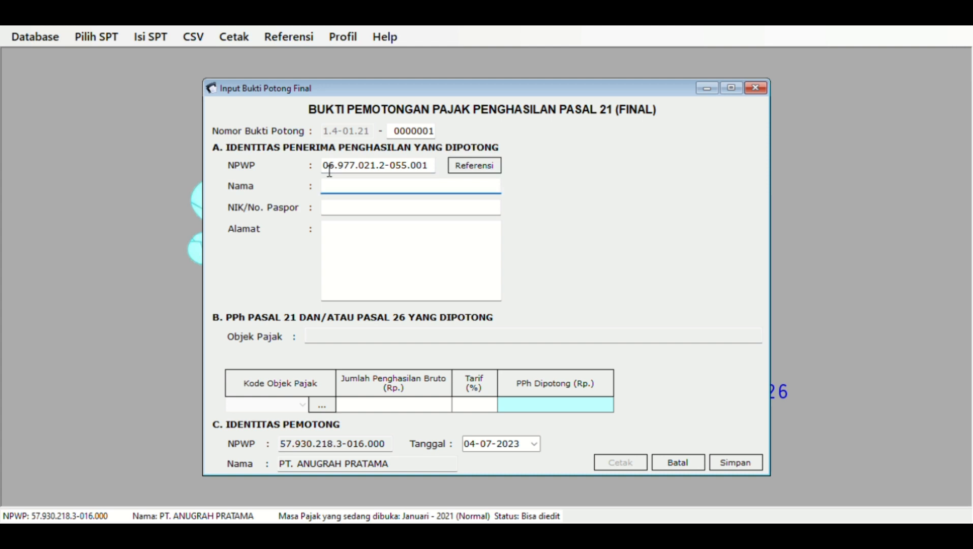
pyautogui.write('Hendarto')
pyautogui.press('Tab')
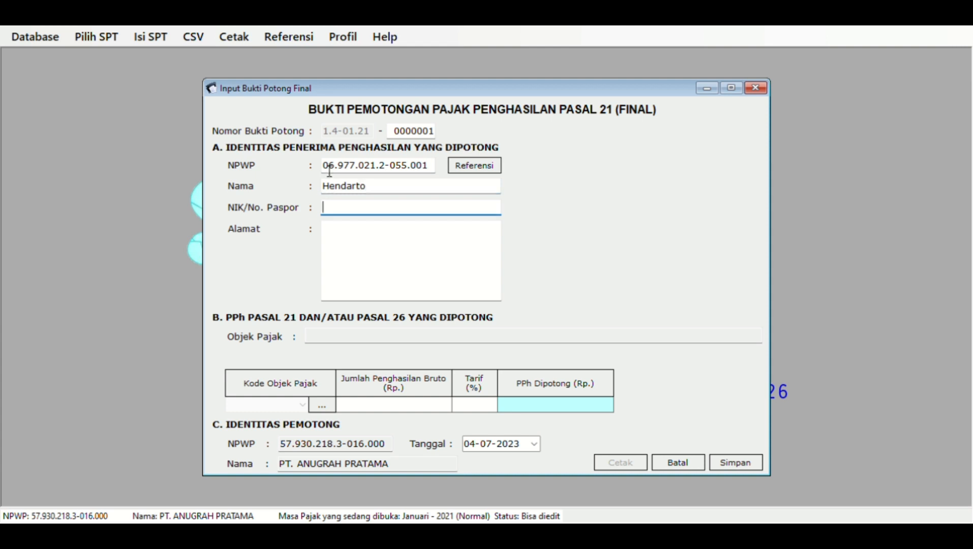
pyautogui.write('0')
pyautogui.press('Tab')
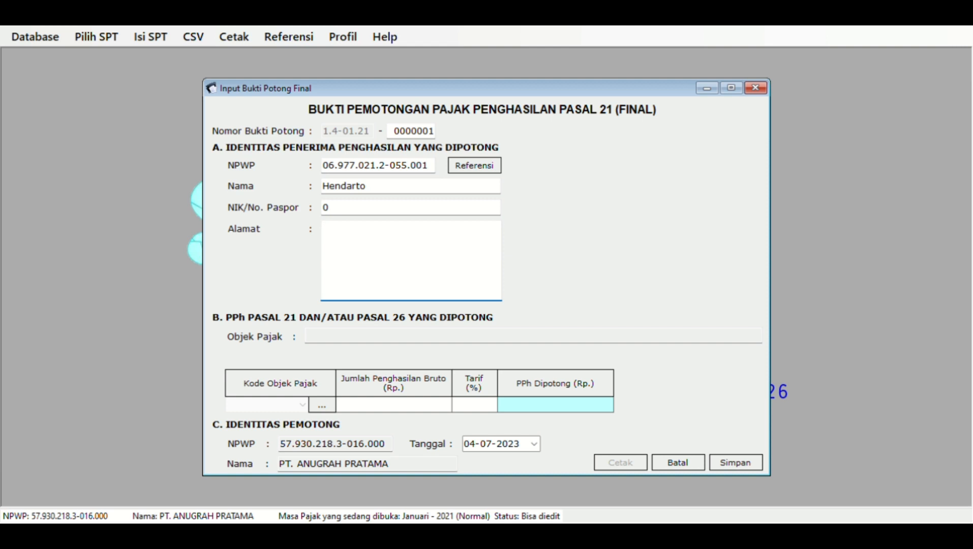
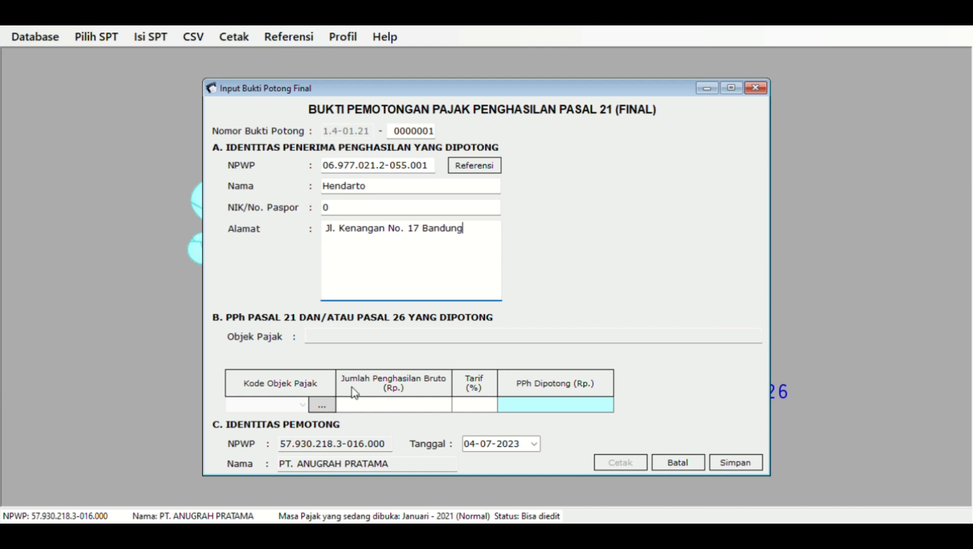
pyautogui.click(321, 406)
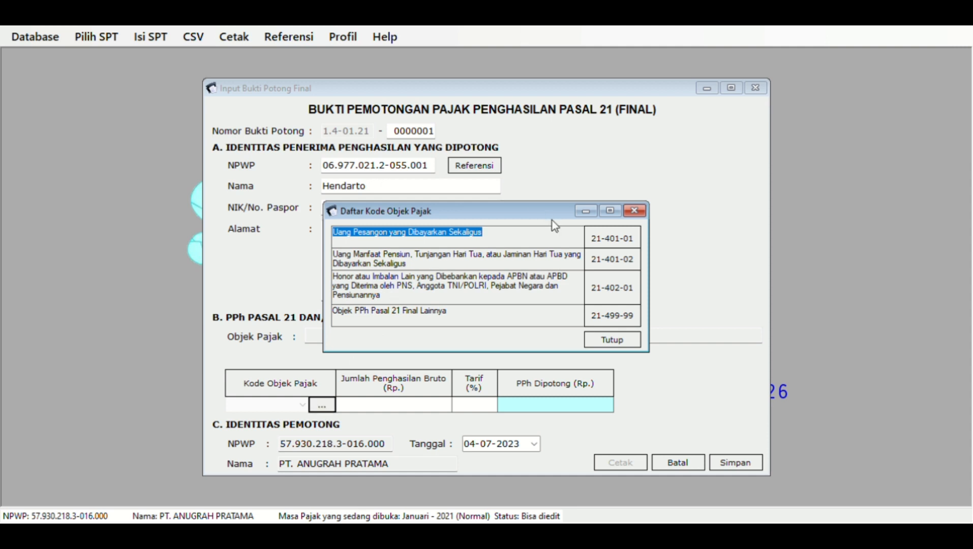
# - Choose severance pay code 21-401-01 with 60.000.000 gross, giving 500.000 tax withheld
pyautogui.doubleClick(596, 231)
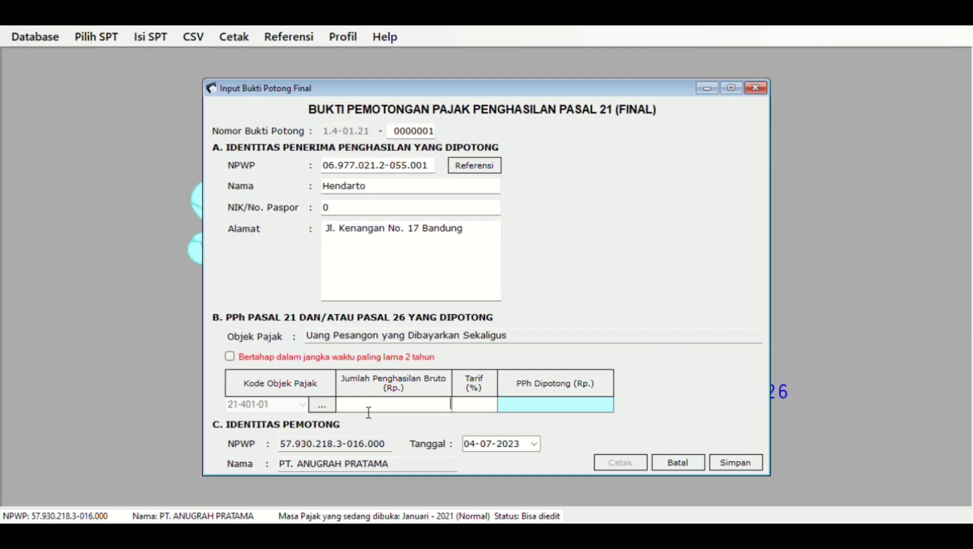
pyautogui.write('60000000')
pyautogui.press('Tab')
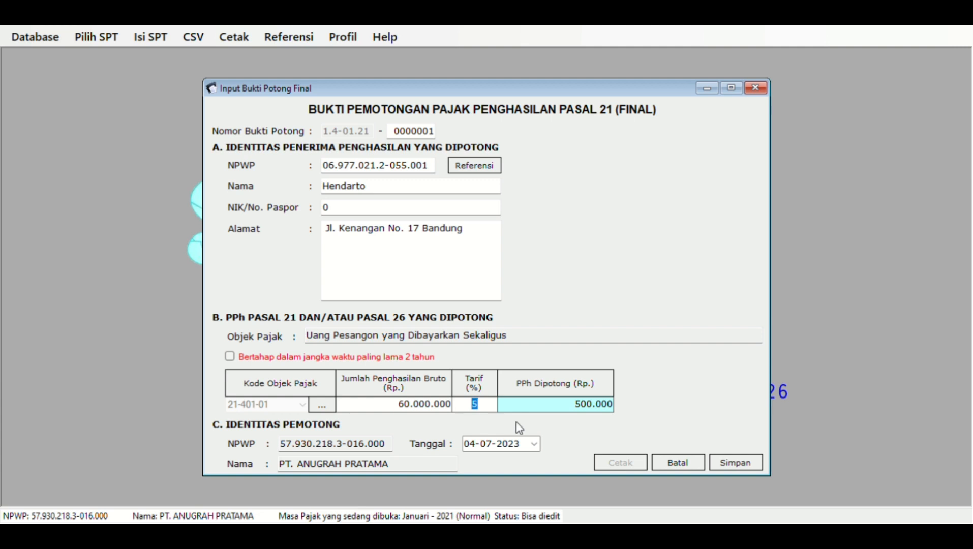
# - Date the final slip 10-01-2021 and save it
pyautogui.click(485, 448)
pyautogui.click(470, 450)
pyautogui.write('10')
pyautogui.click(488, 449)
pyautogui.write('01')
pyautogui.click(509, 444)
pyautogui.write('2021')
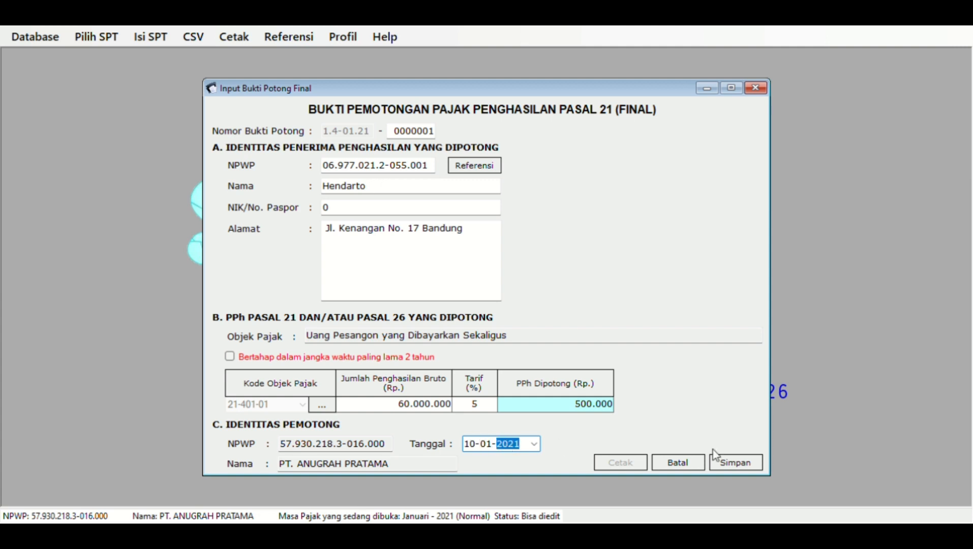
pyautogui.click(730, 462)
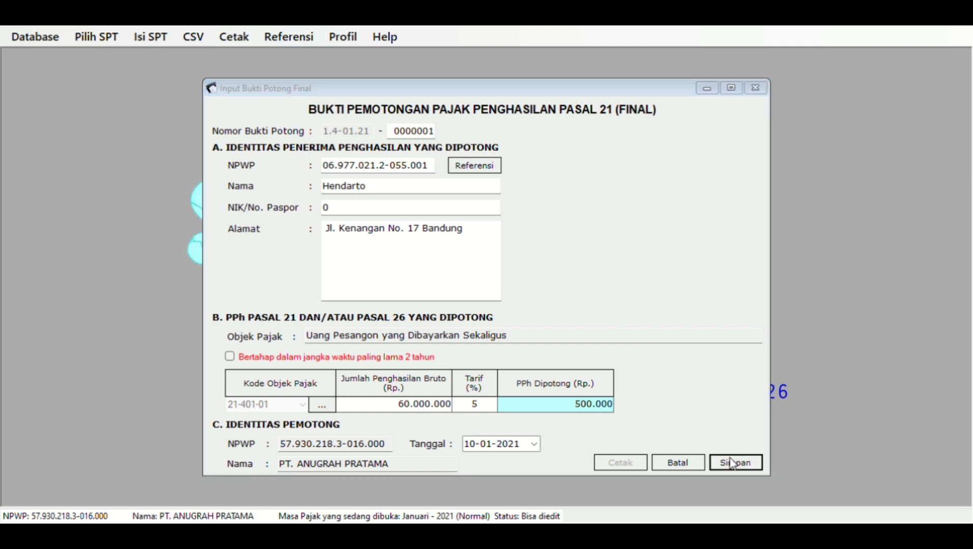